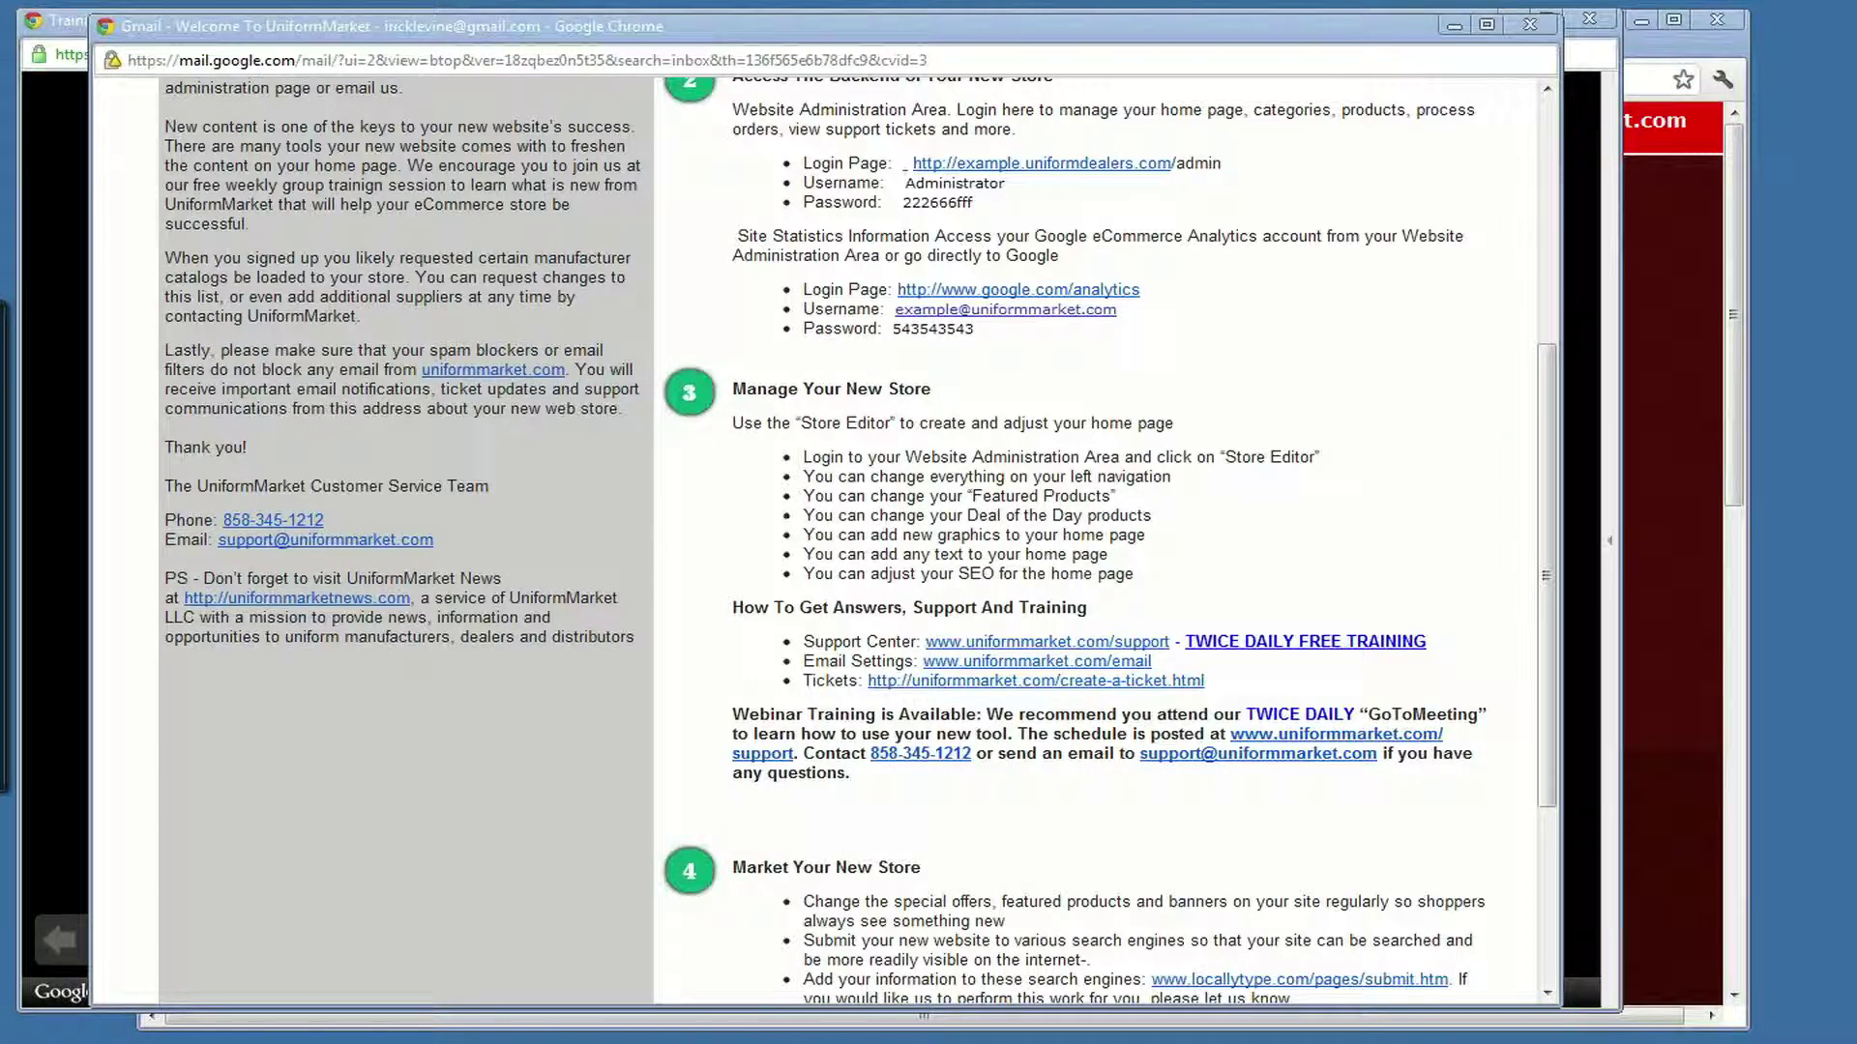
- Bring the training slides to the front and advance to slide 2 of 3, 'Welcome to UniformMarket'
key("alt+Tab")
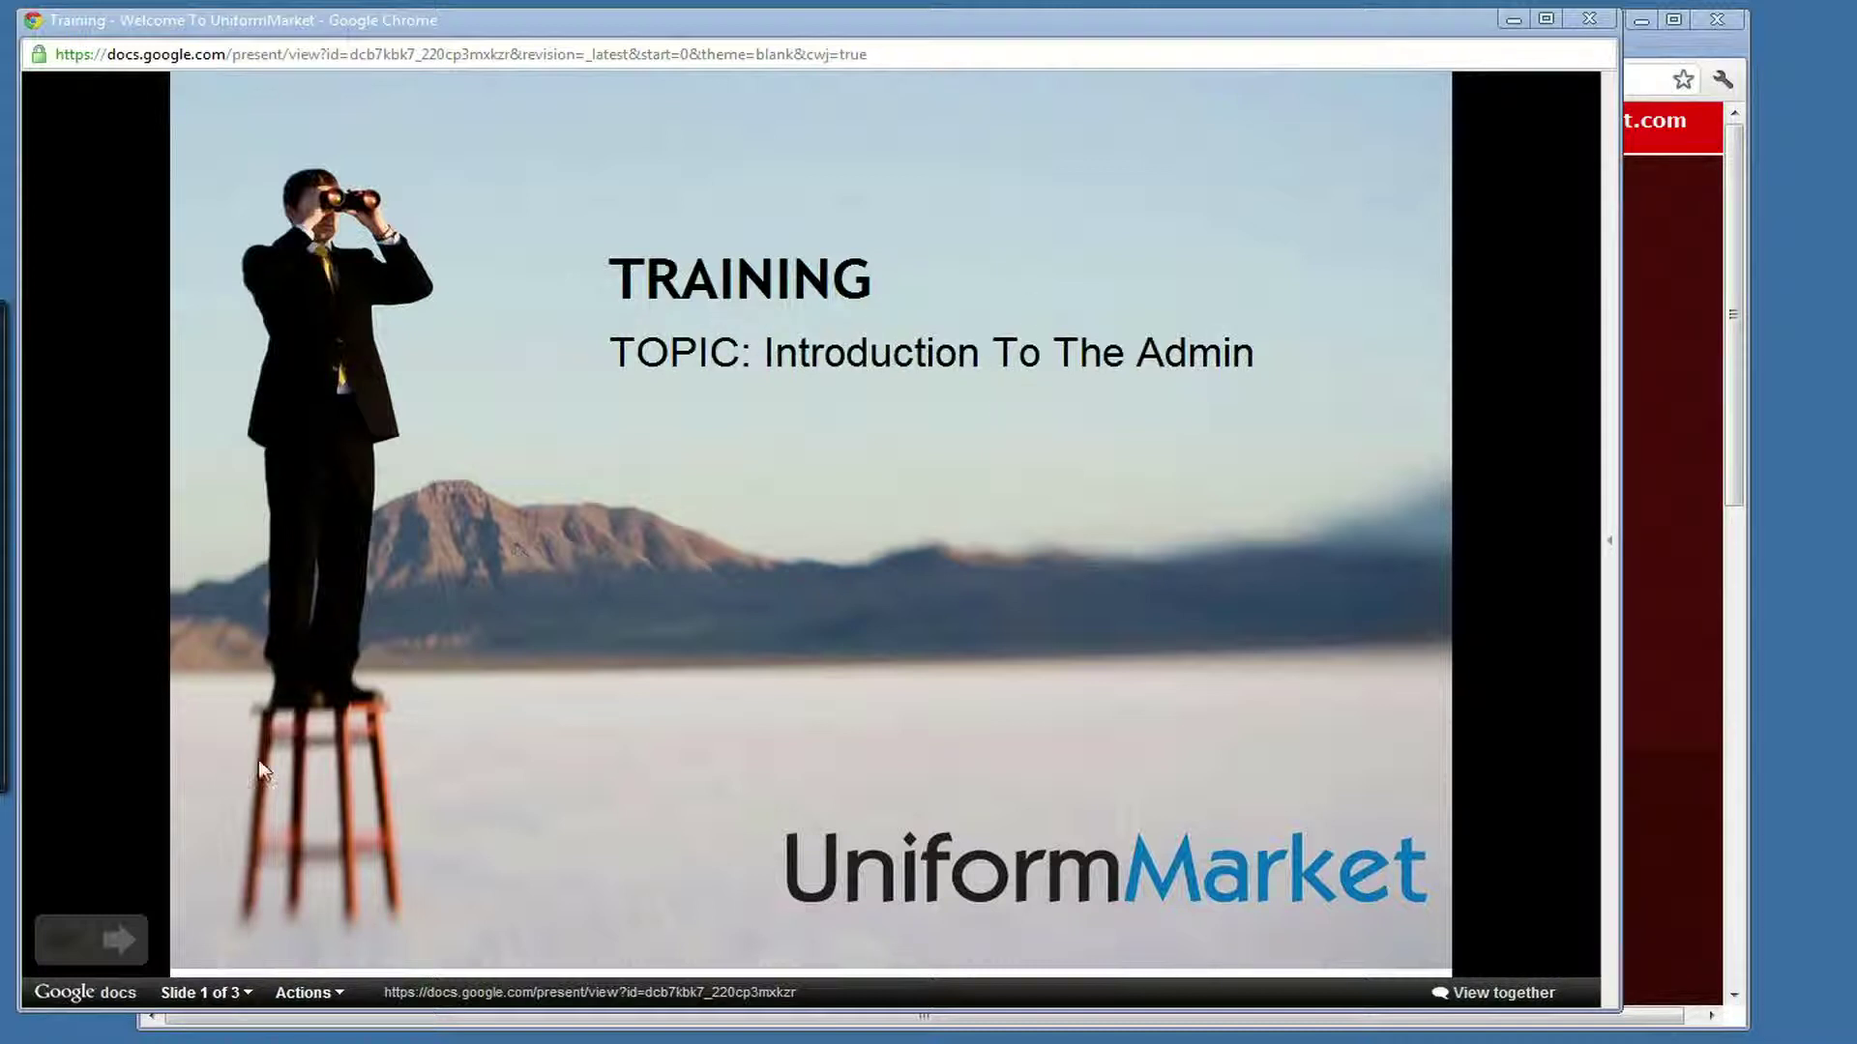
left_click(118, 940)
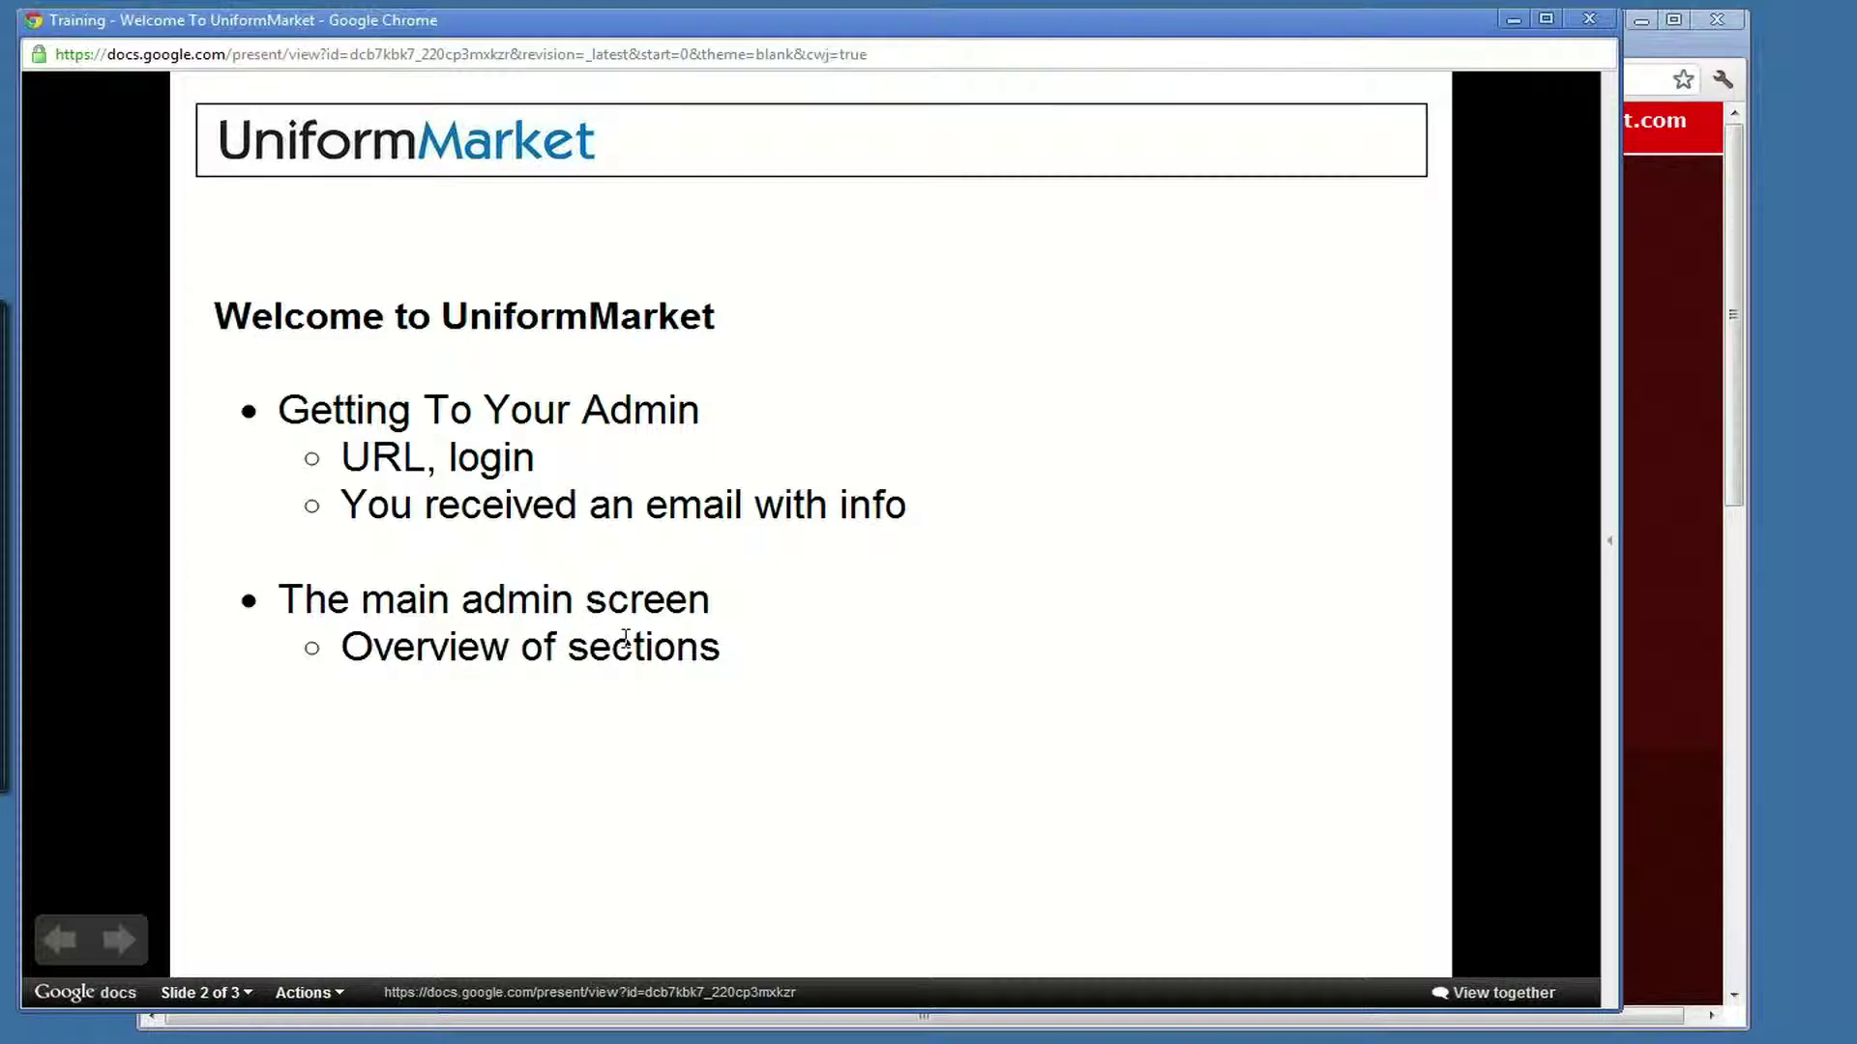
- Open the 'Welcome To UniformMarket' email and scroll through its four setup steps, then back to the top
left_click(300, 1041)
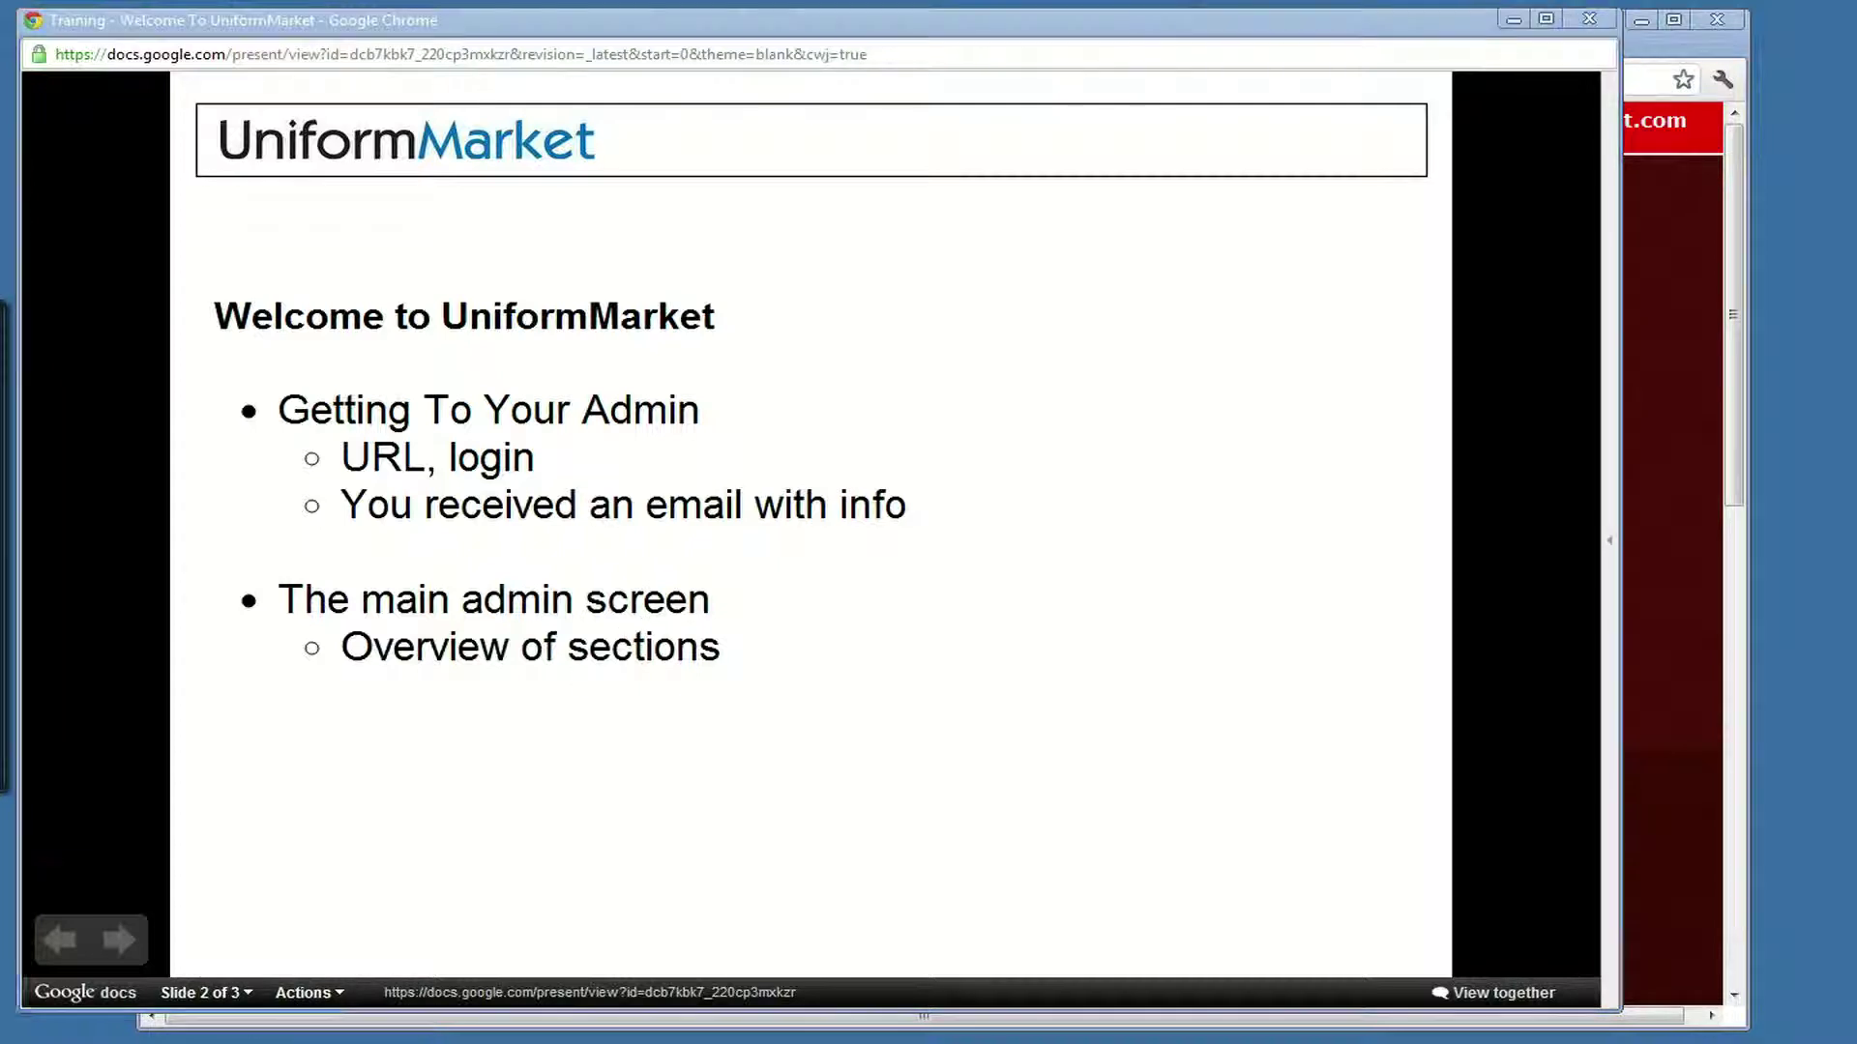
left_click(303, 934)
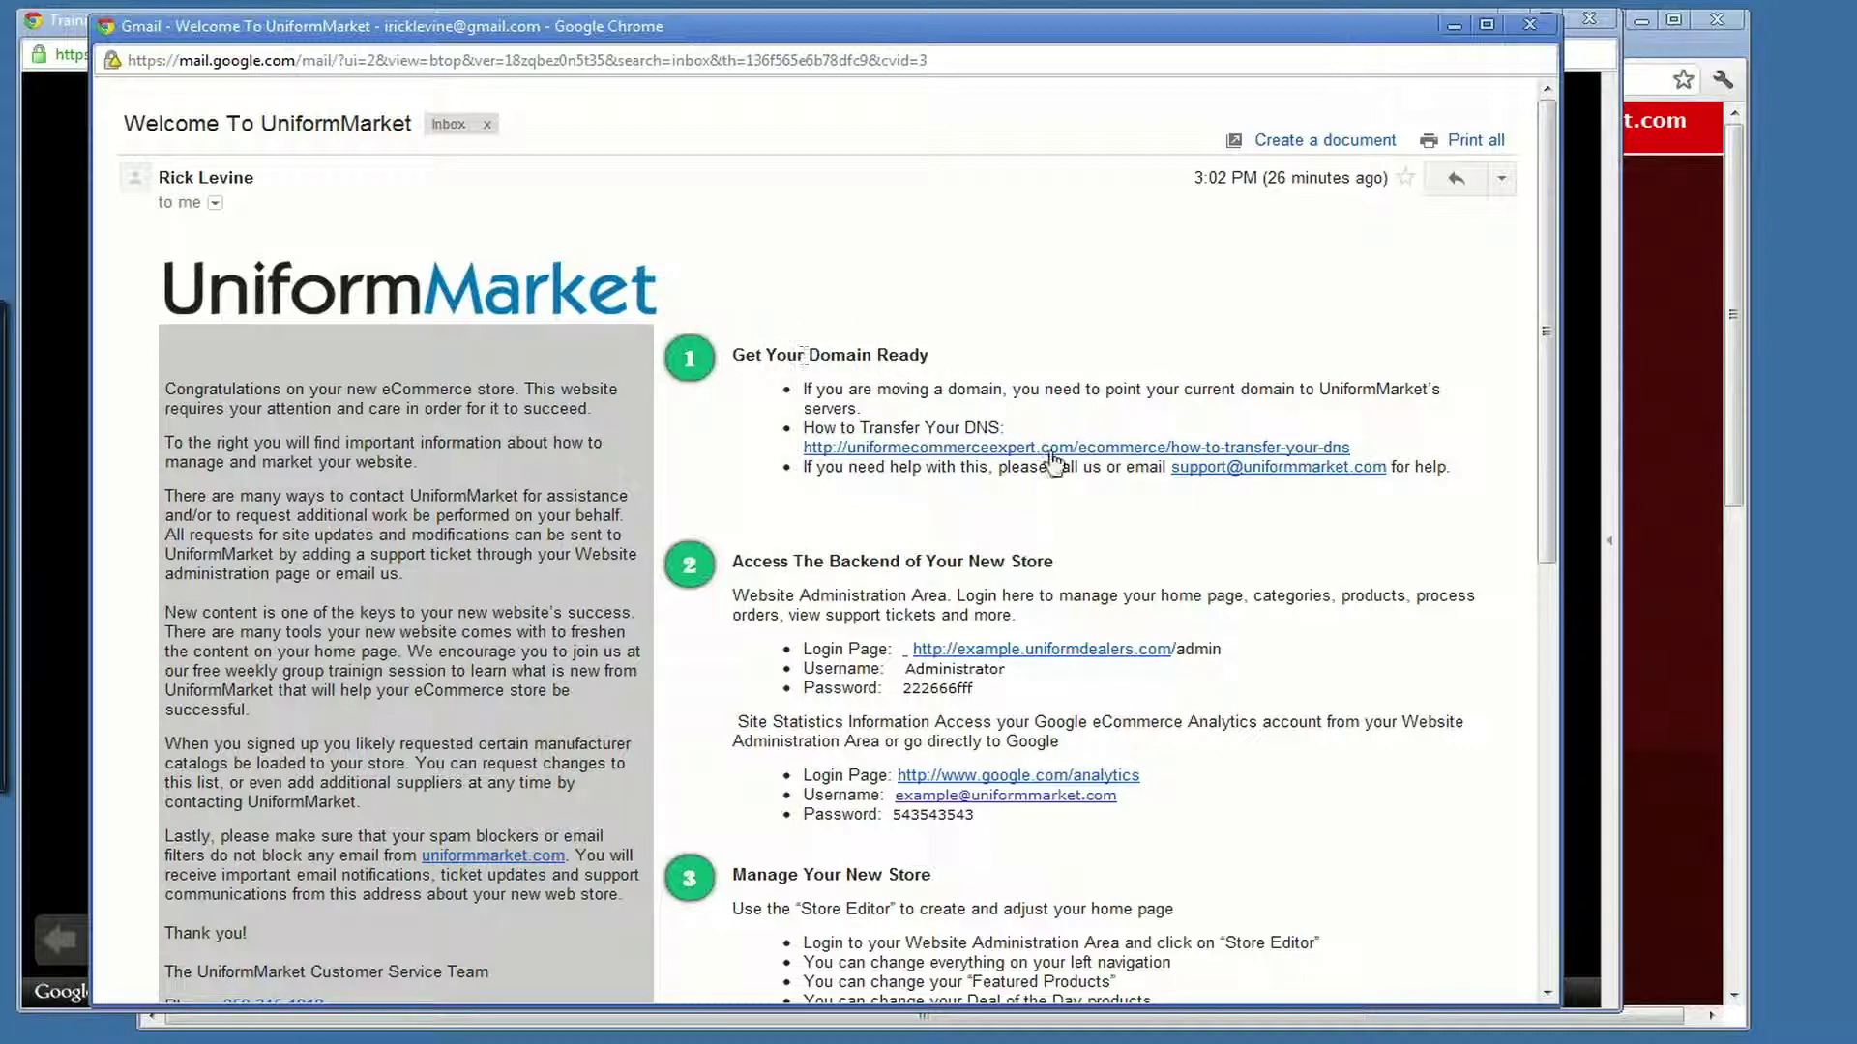
left_click_drag(1545, 449, 1559, 512)
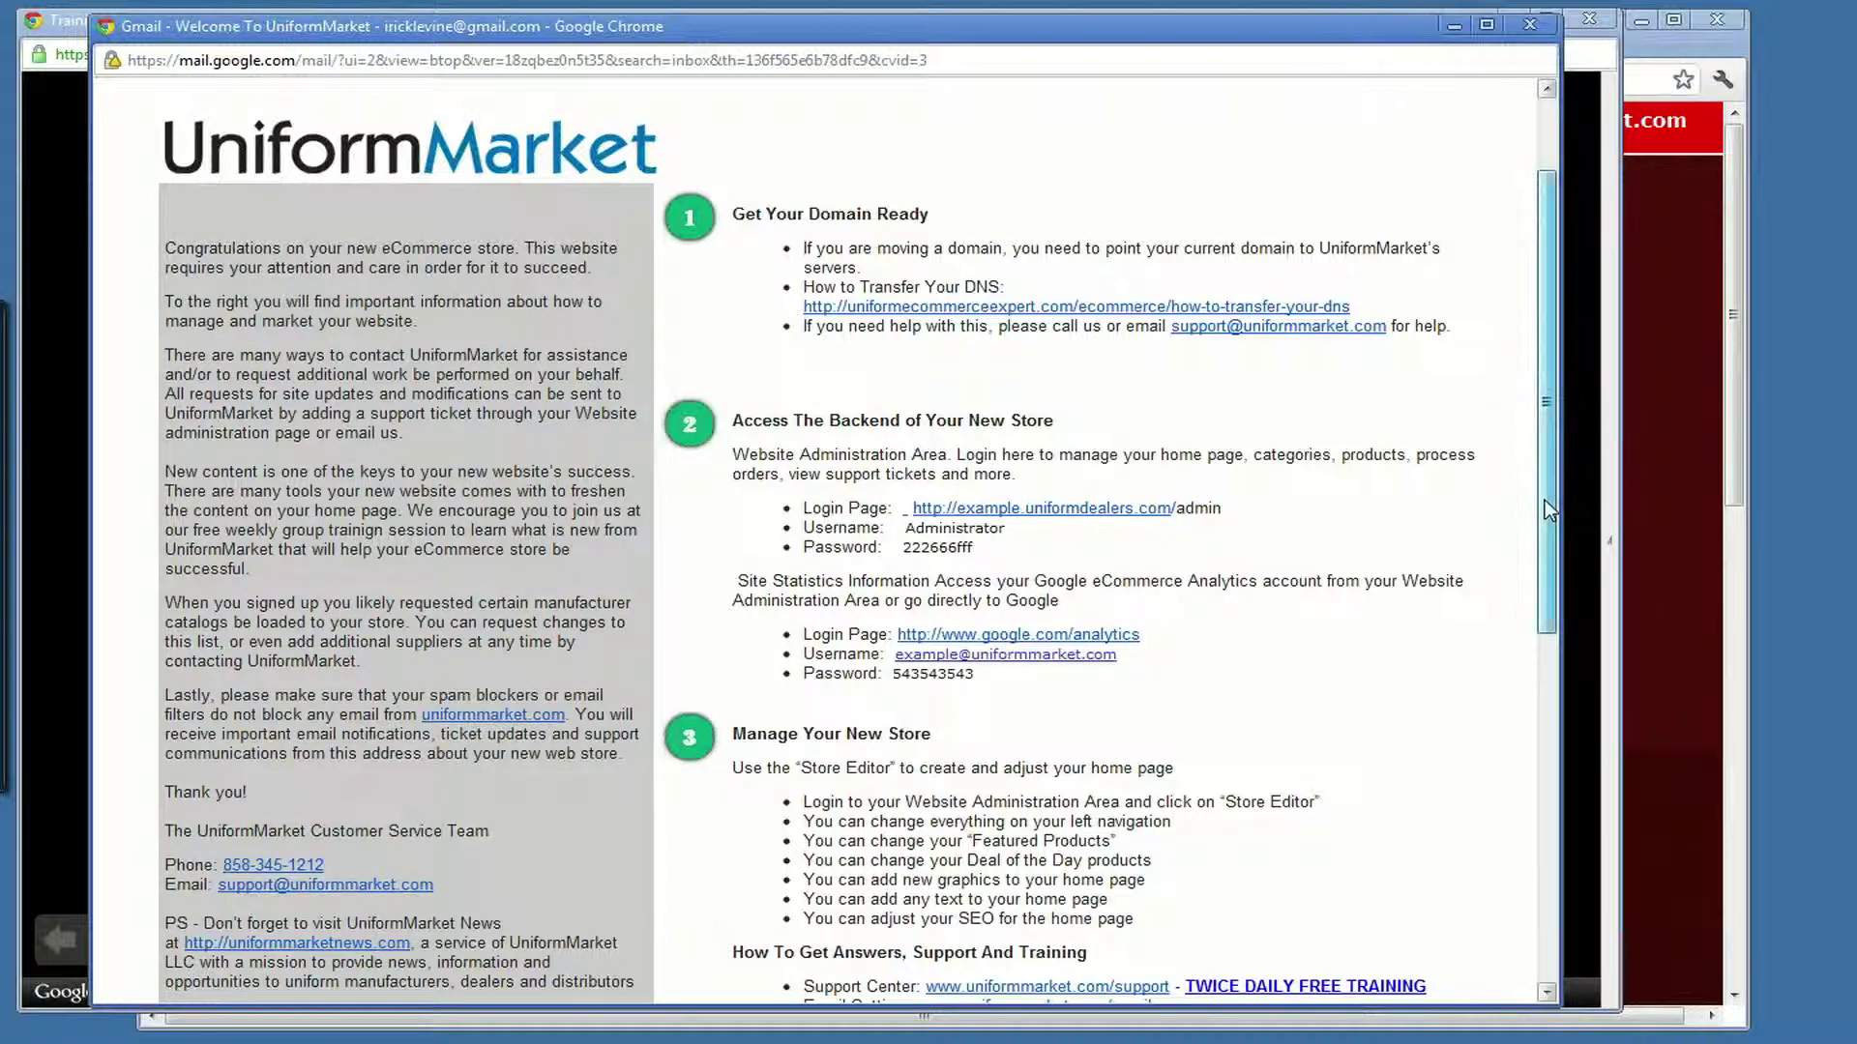
left_click_drag(1546, 501, 1536, 638)
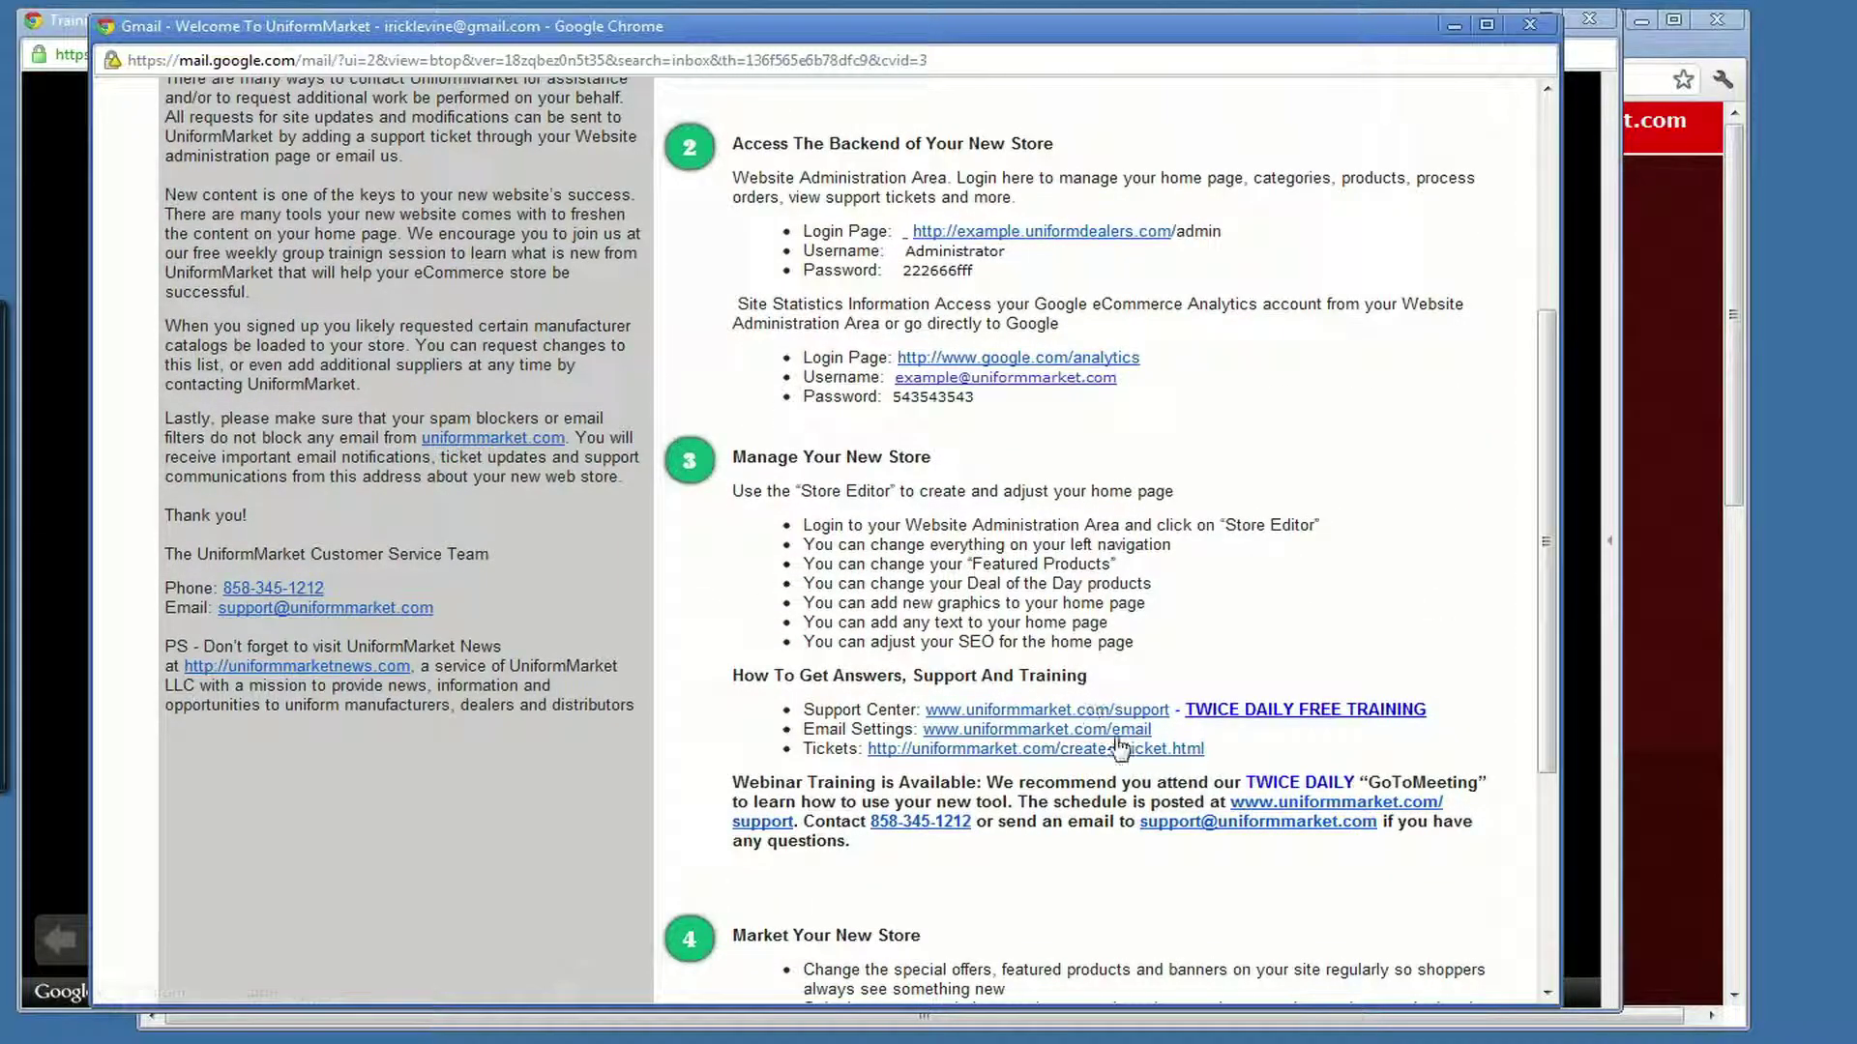
left_click_drag(1547, 699, 1515, 813)
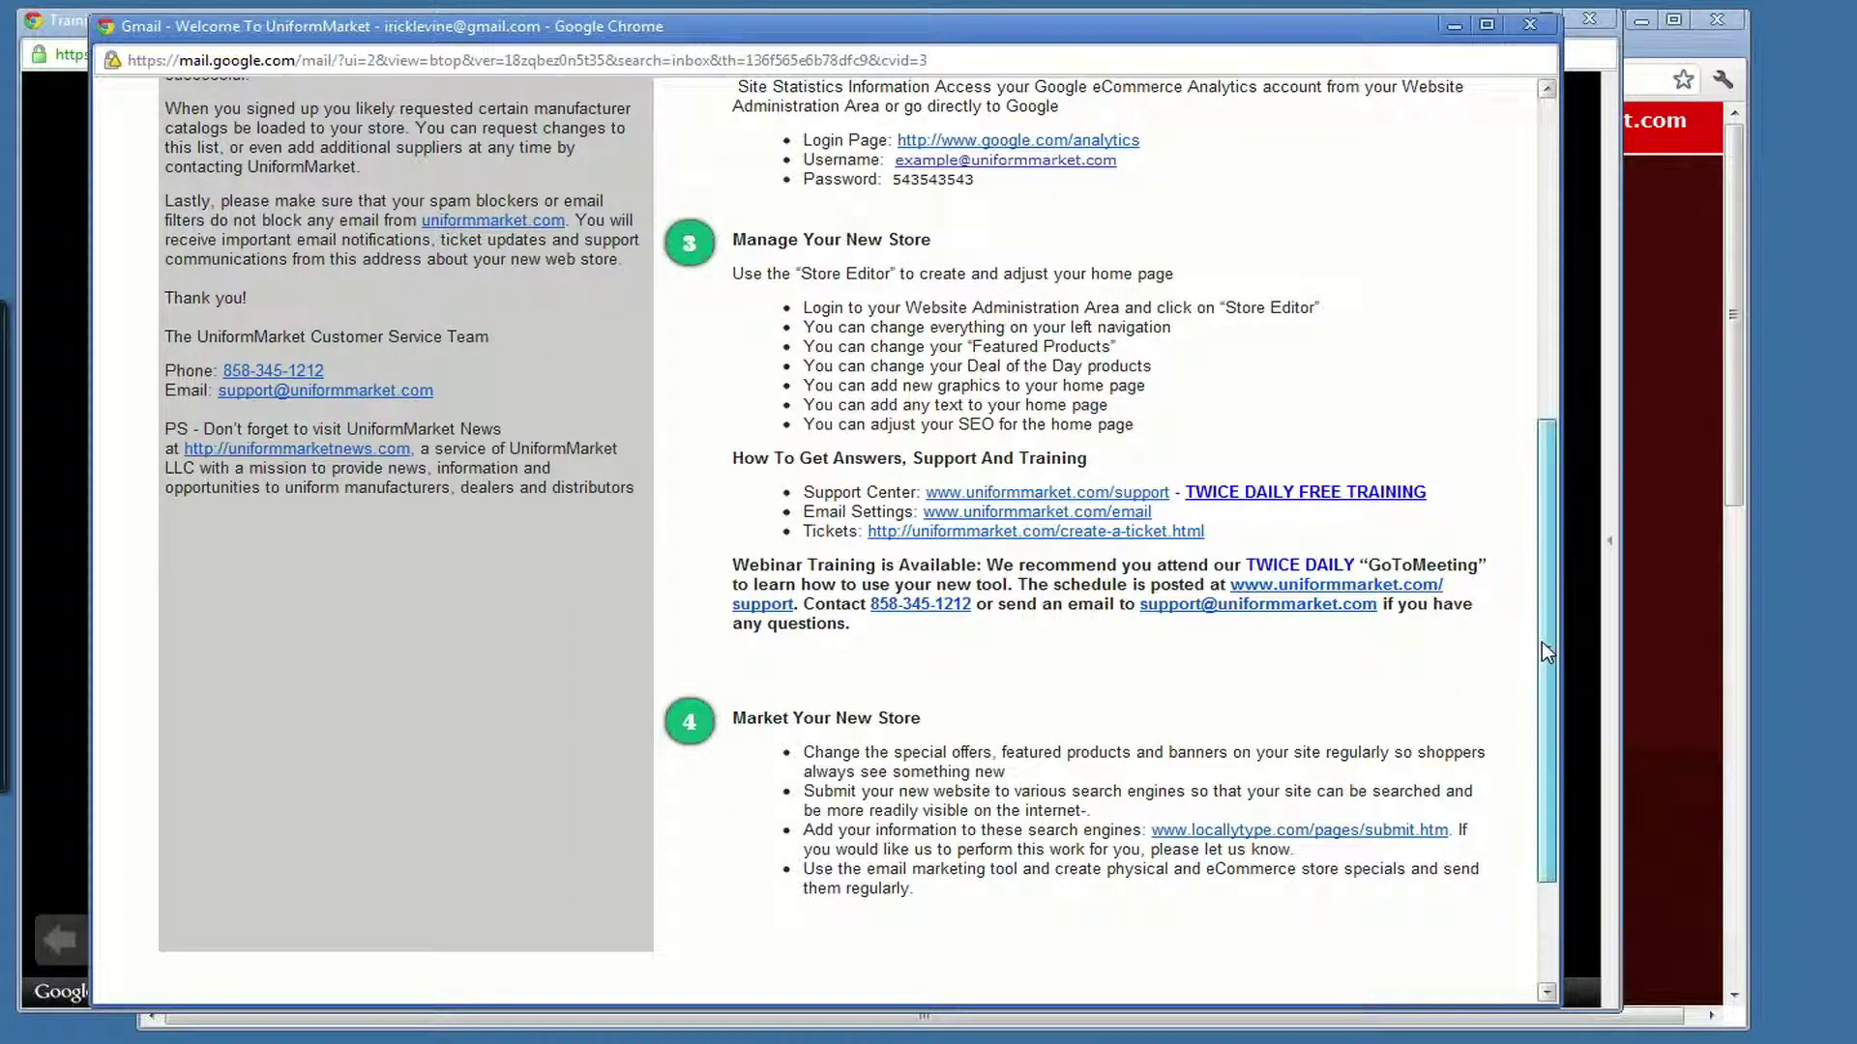
left_click_drag(1541, 642, 1588, 279)
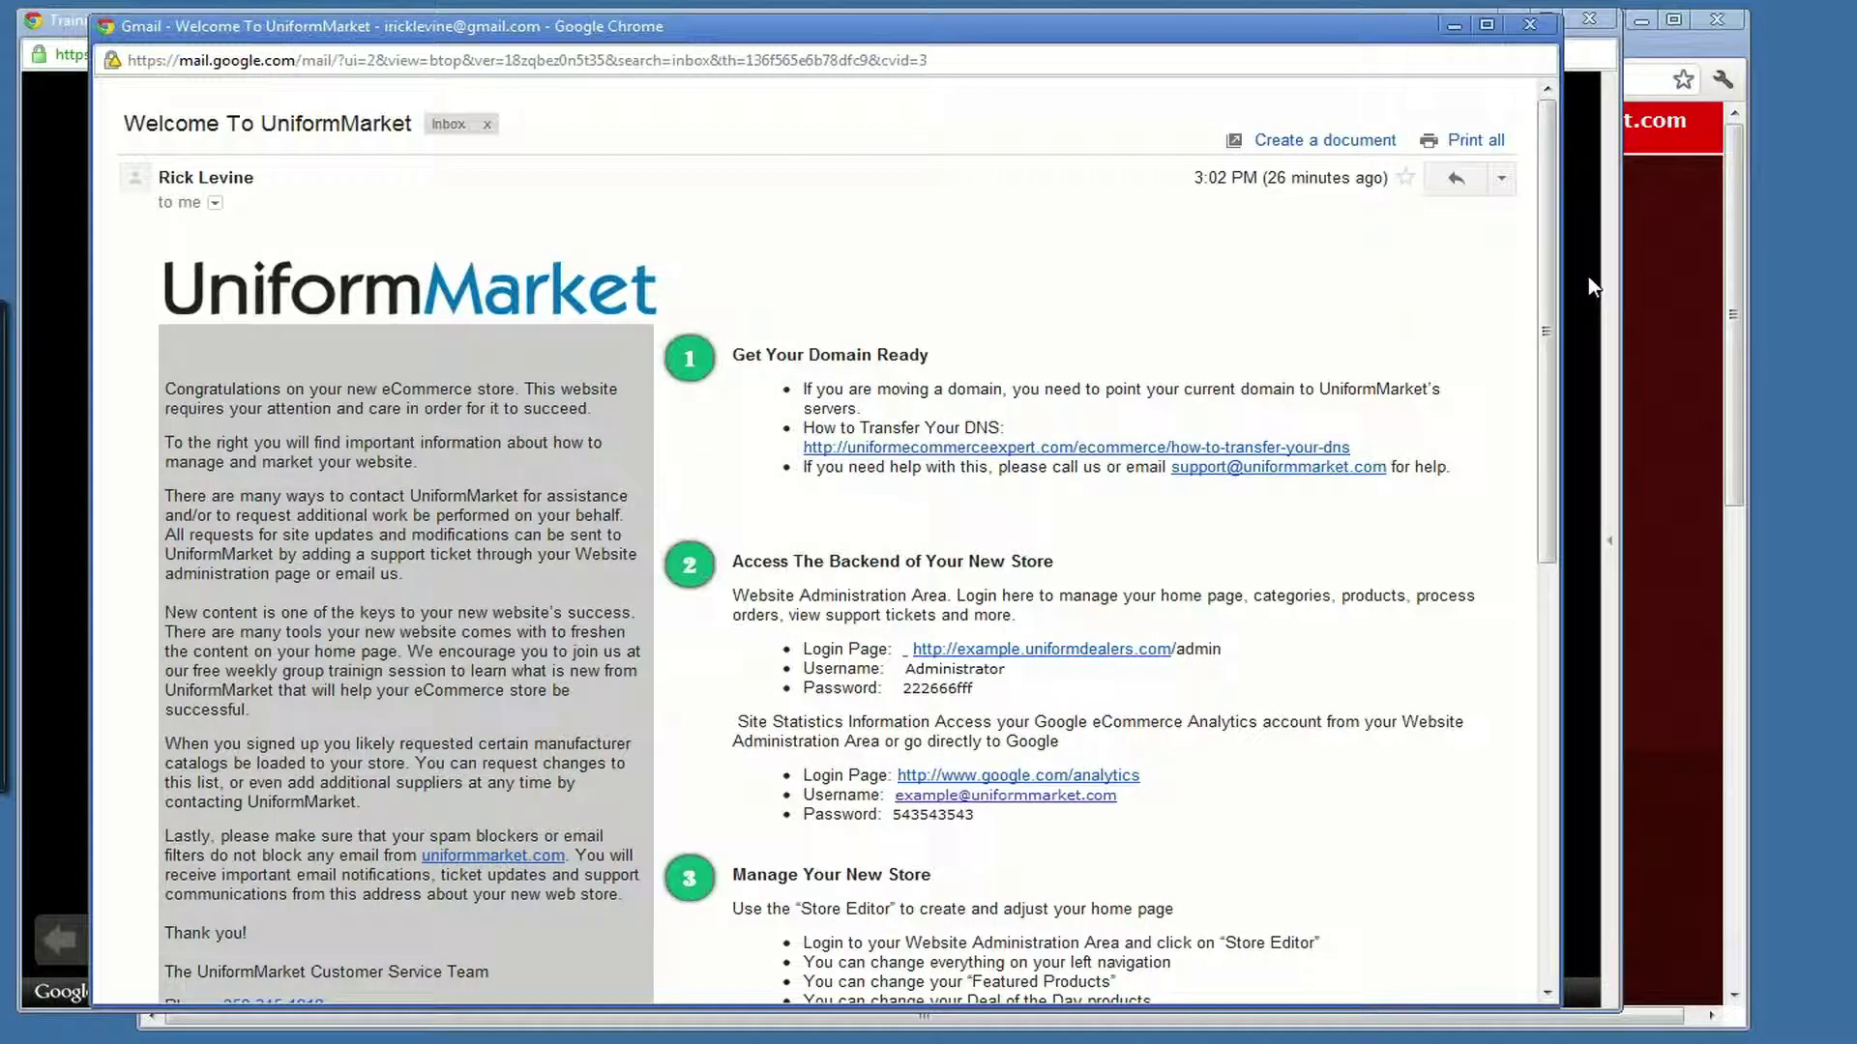
- Bring the Image Apparel demo store forward, highlight its web address, then switch to the UMSS Admin: Log In page
left_click(1645, 41)
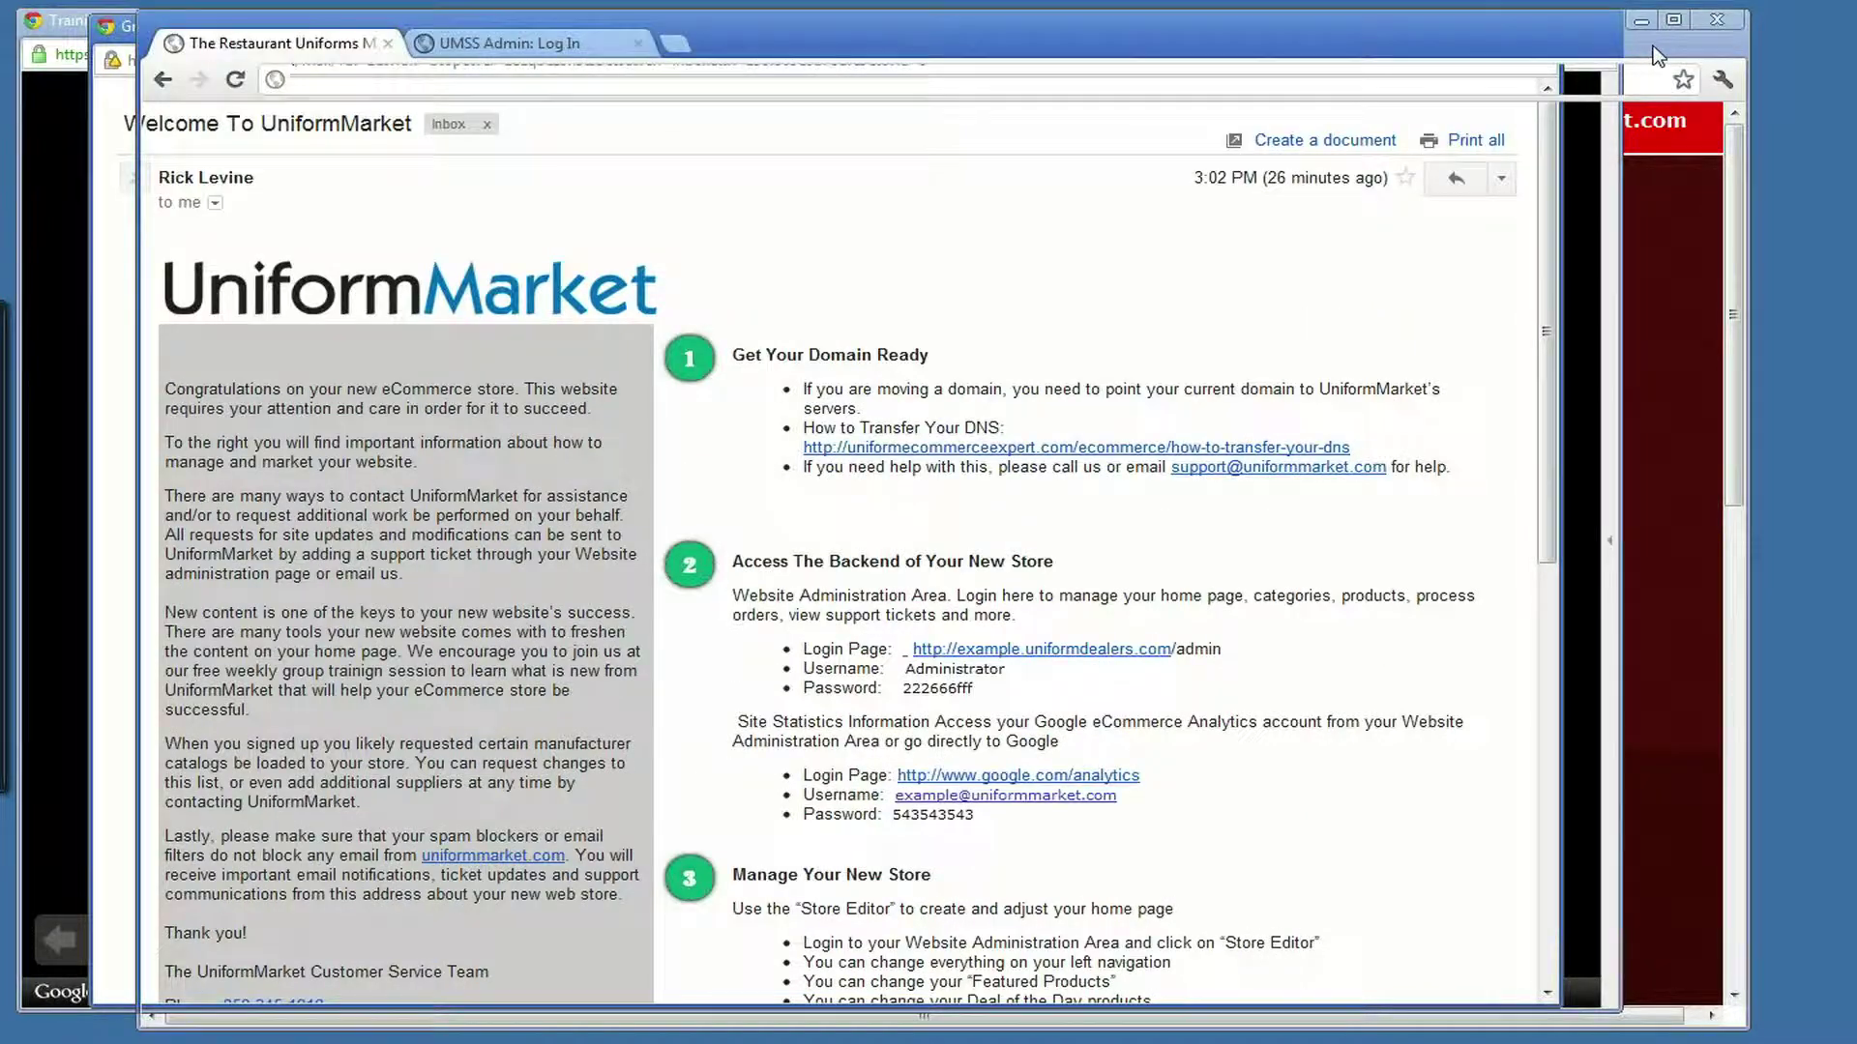
left_click(593, 78)
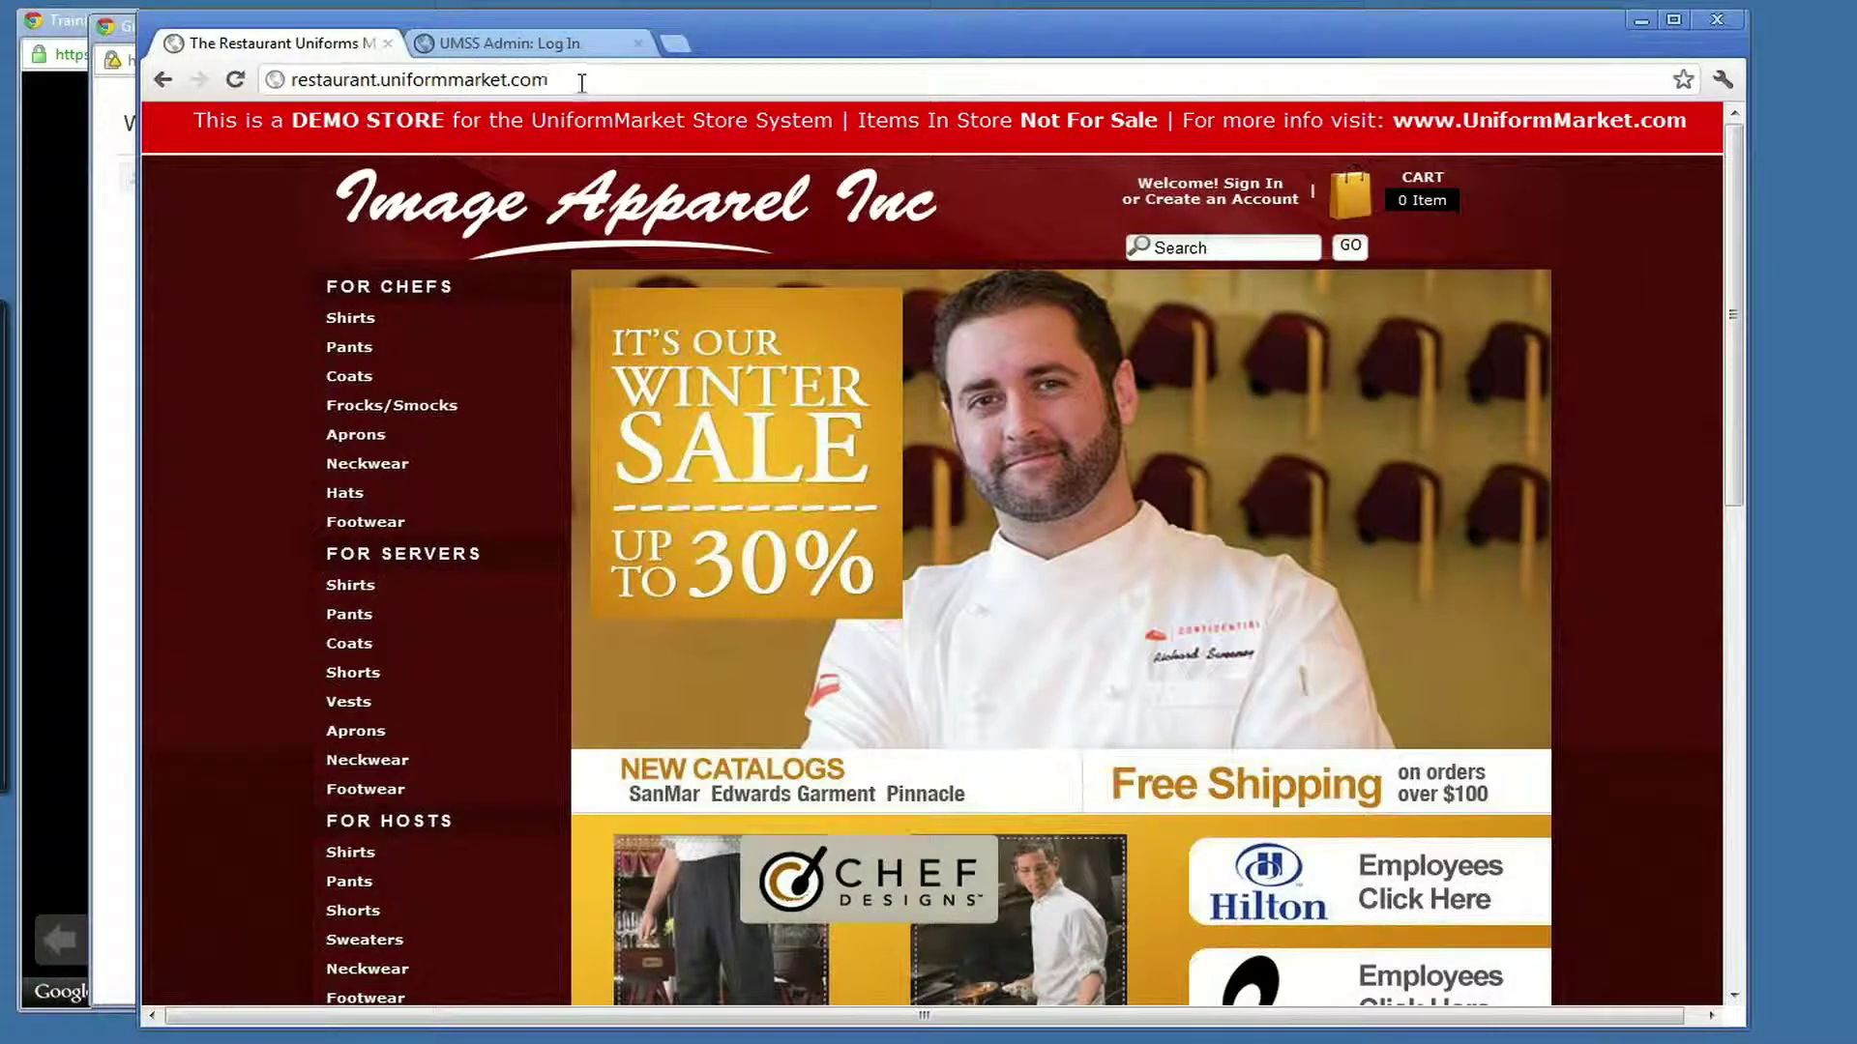
left_click_drag(573, 78, 288, 82)
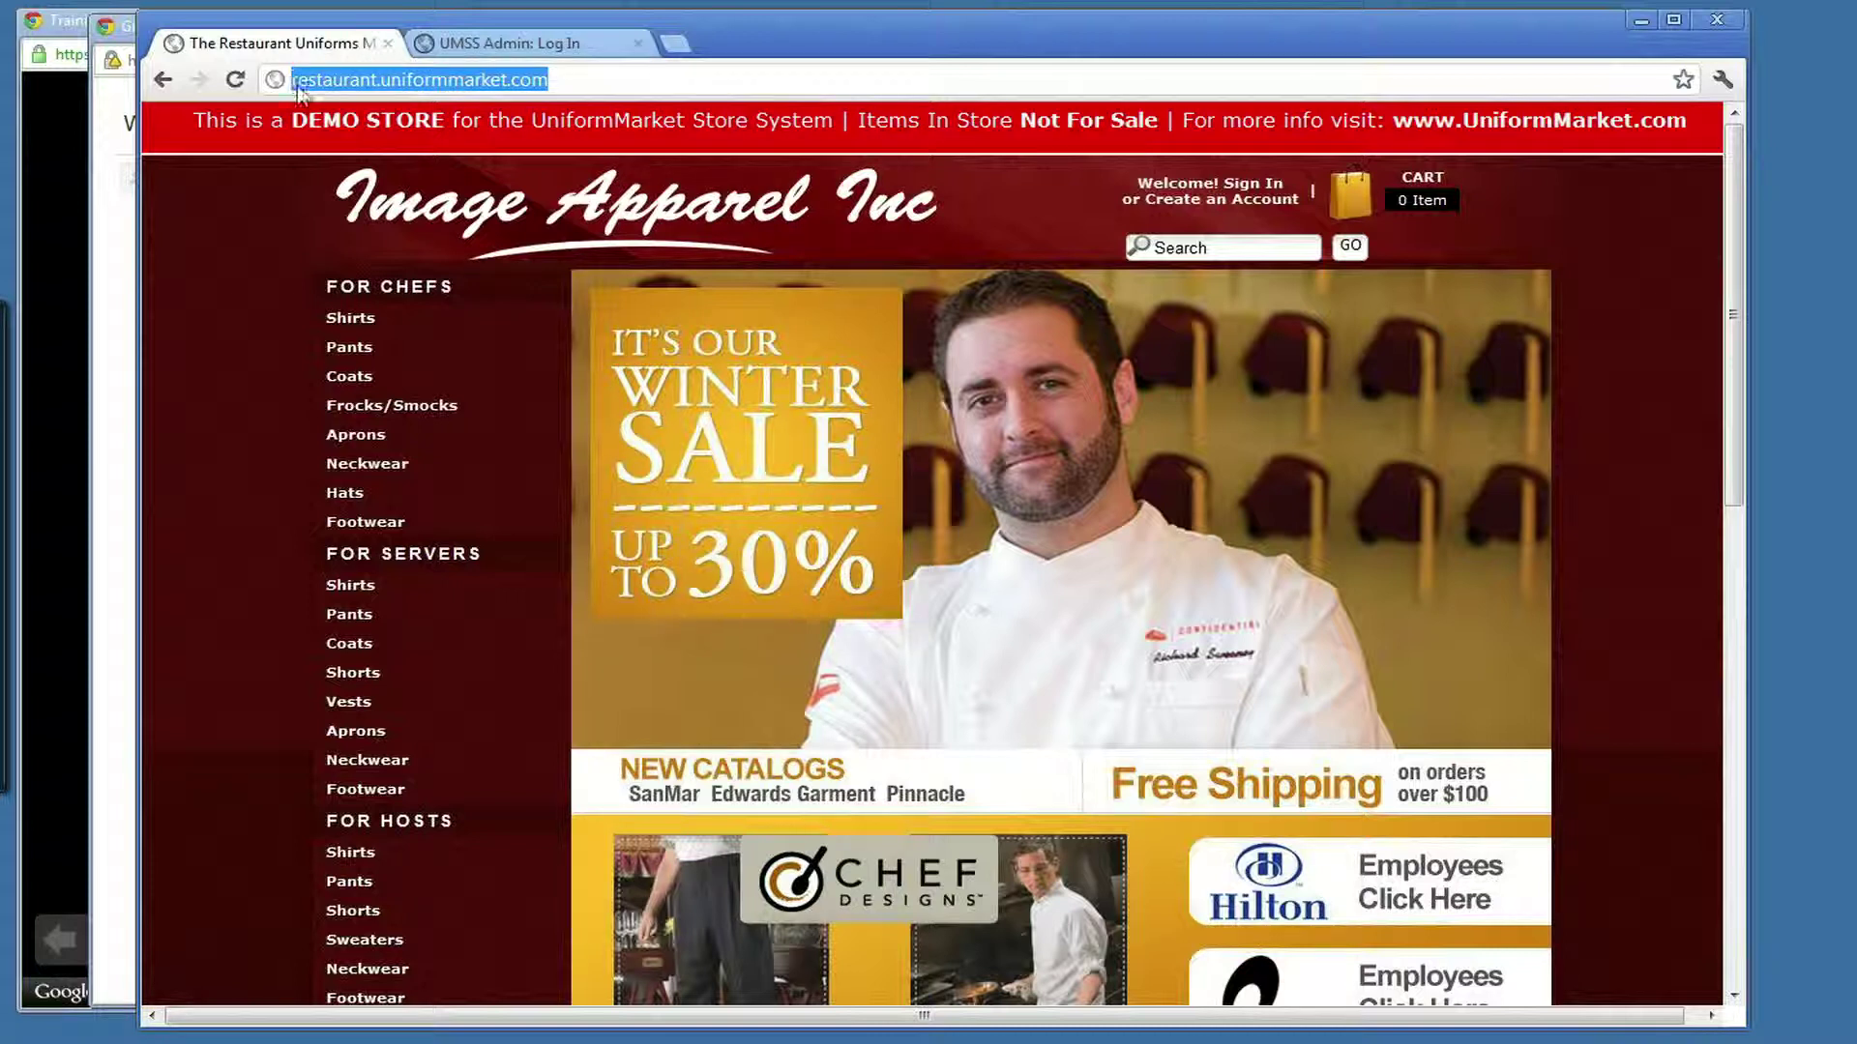
left_click(389, 84)
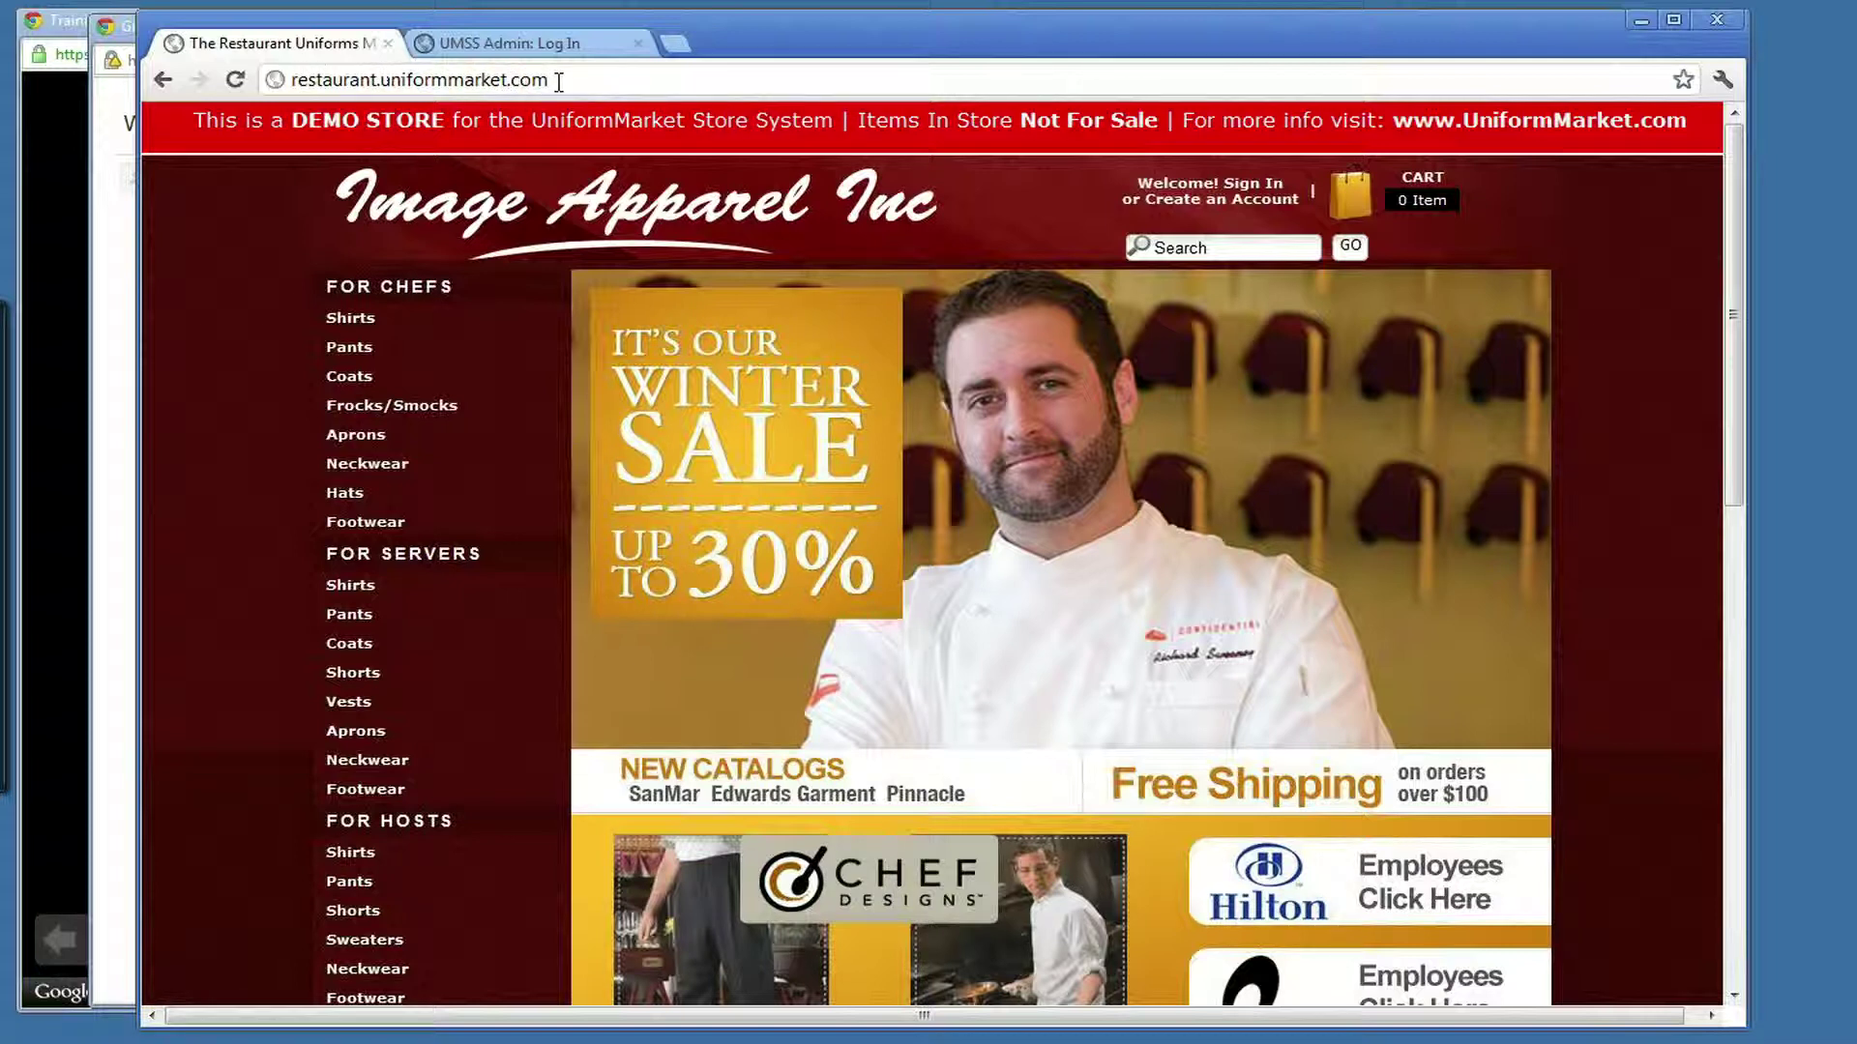
left_click_drag(558, 81, 290, 82)
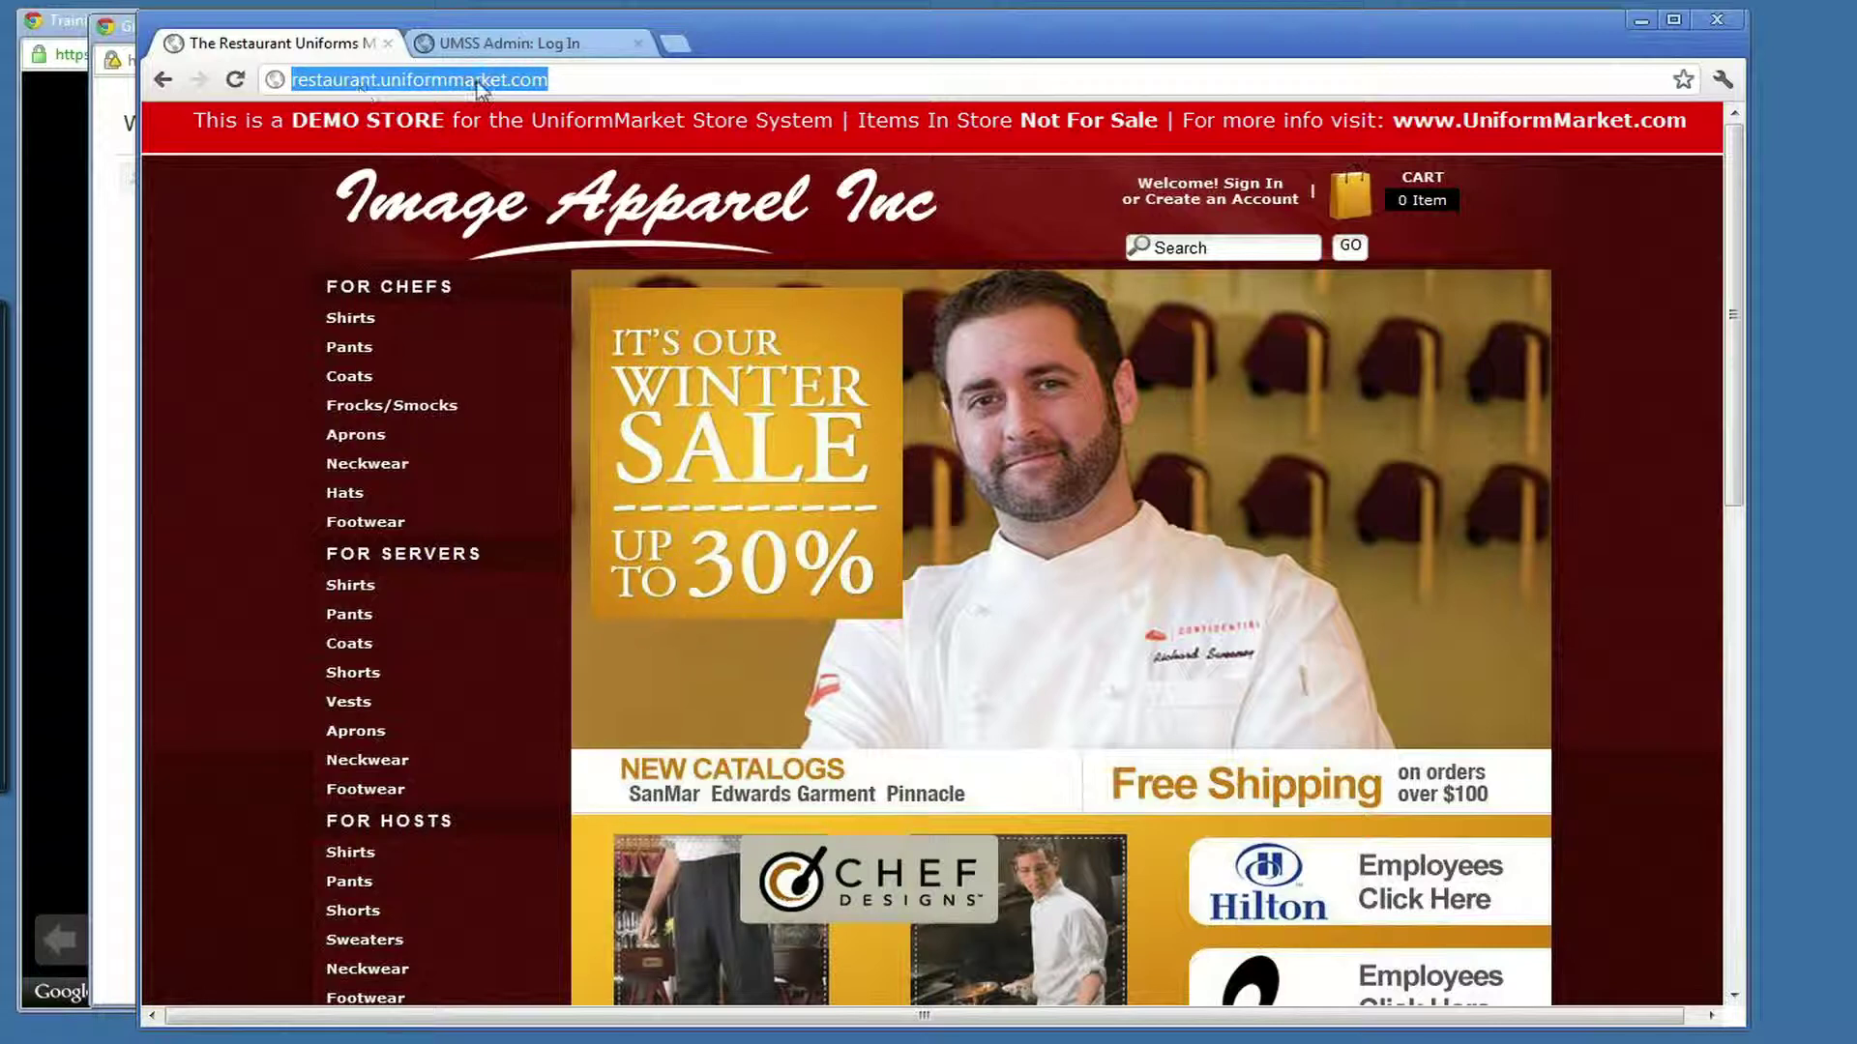
left_click(559, 77)
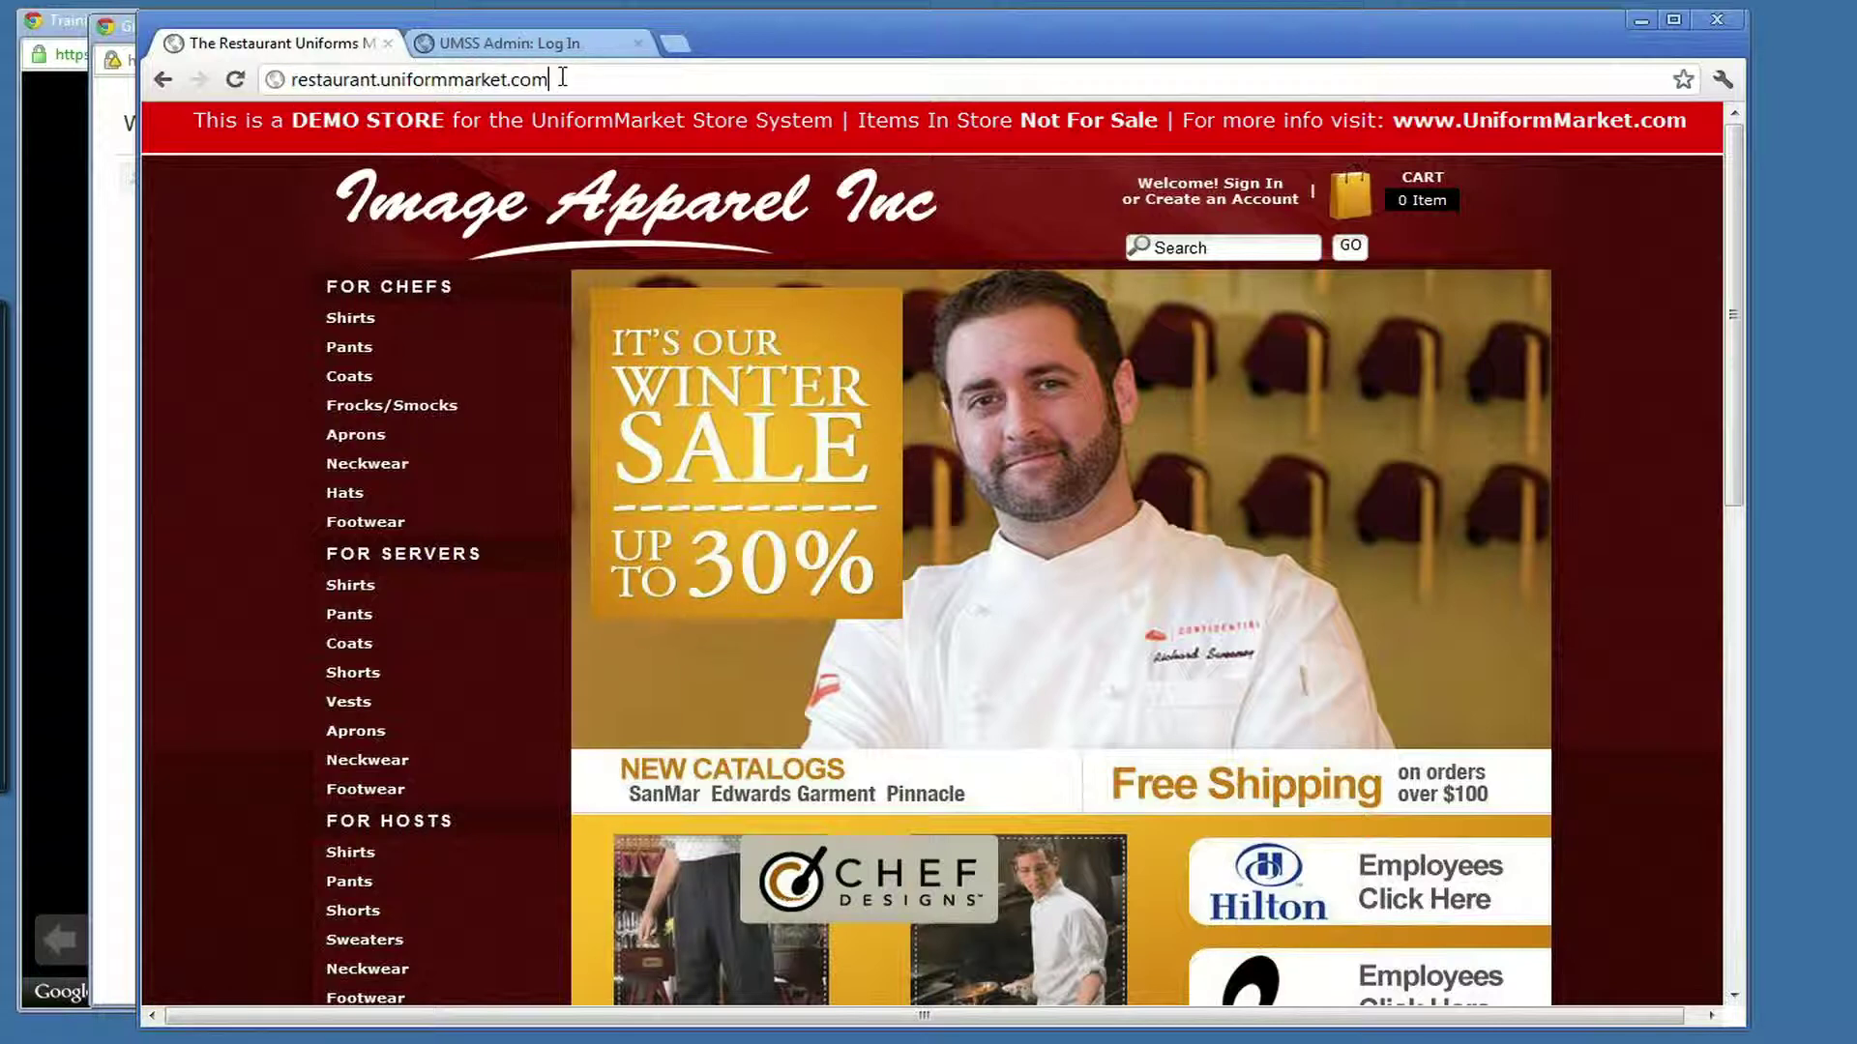
left_click(555, 46)
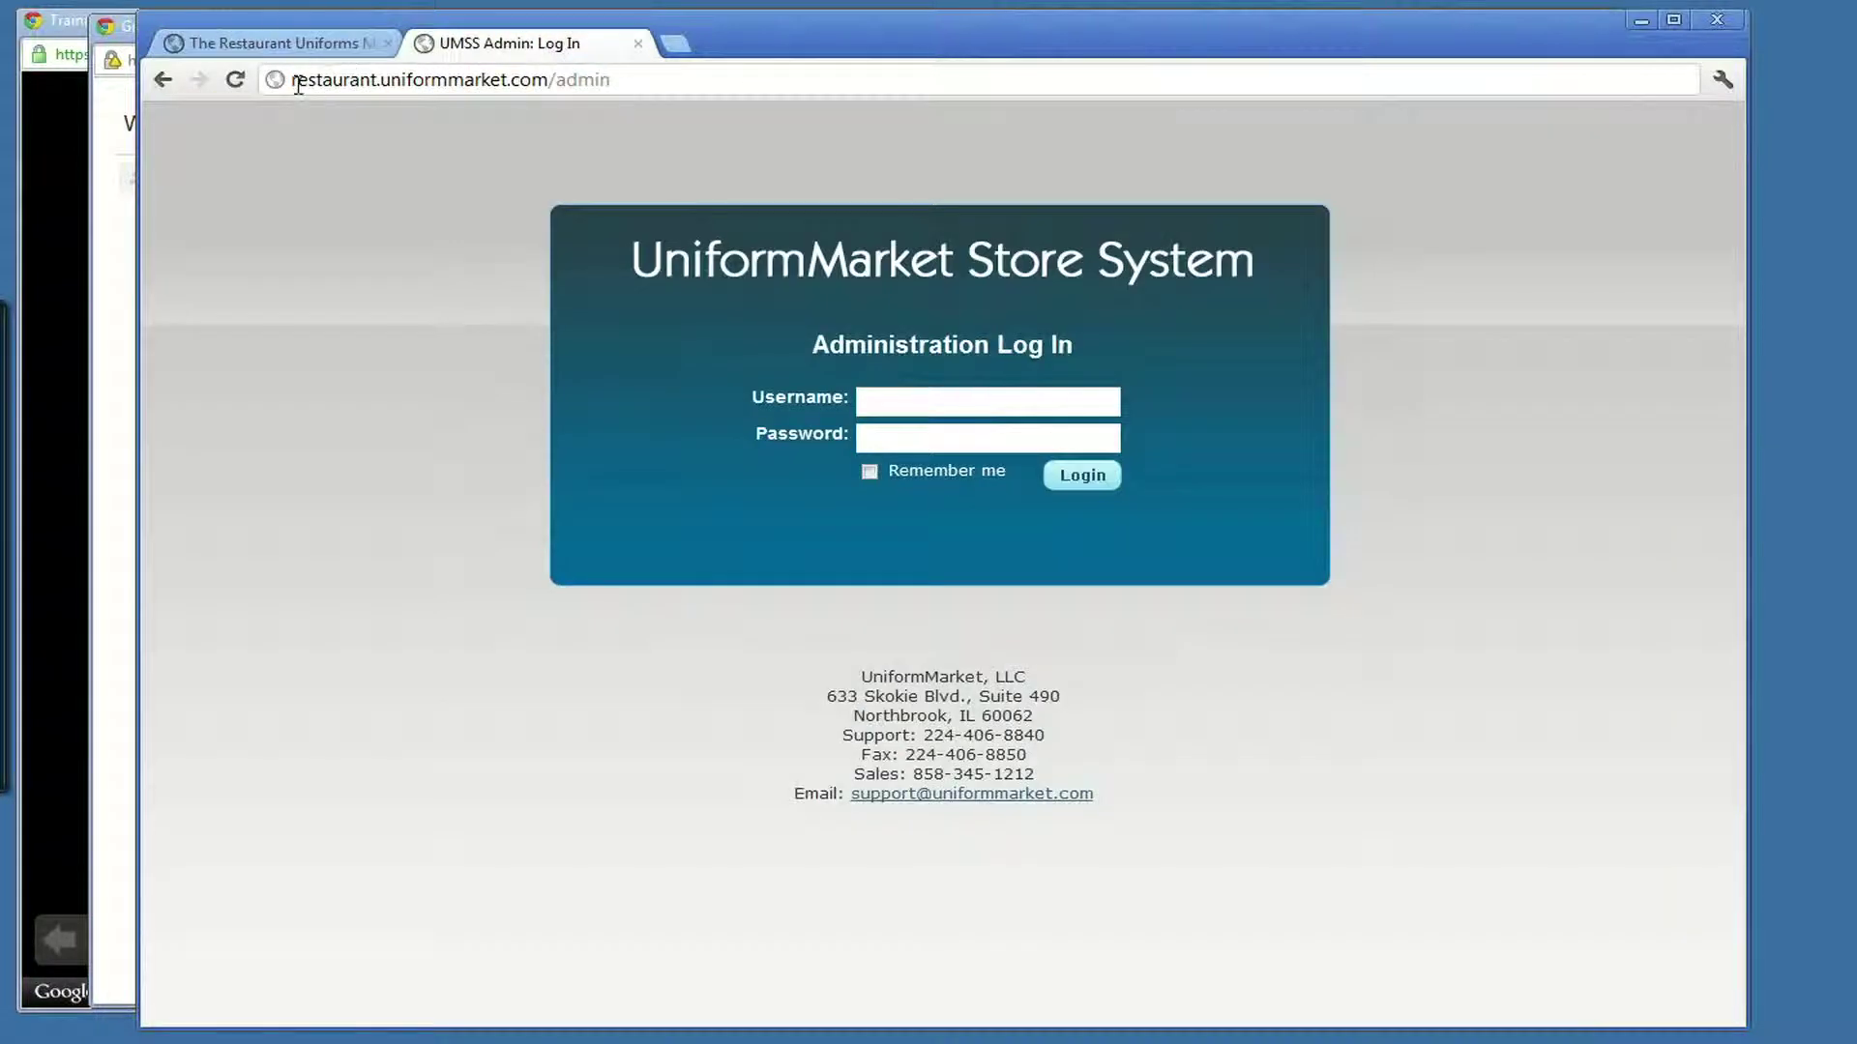
- Highlight the store domain and the admin part of the log-in page address
left_click_drag(293, 79, 564, 85)
double_click(564, 85)
left_click(625, 82)
- Copy the administrator details from the welcome email, enter the admin username and password, and log in
mouse_move(276, 1025)
left_click(249, 943)
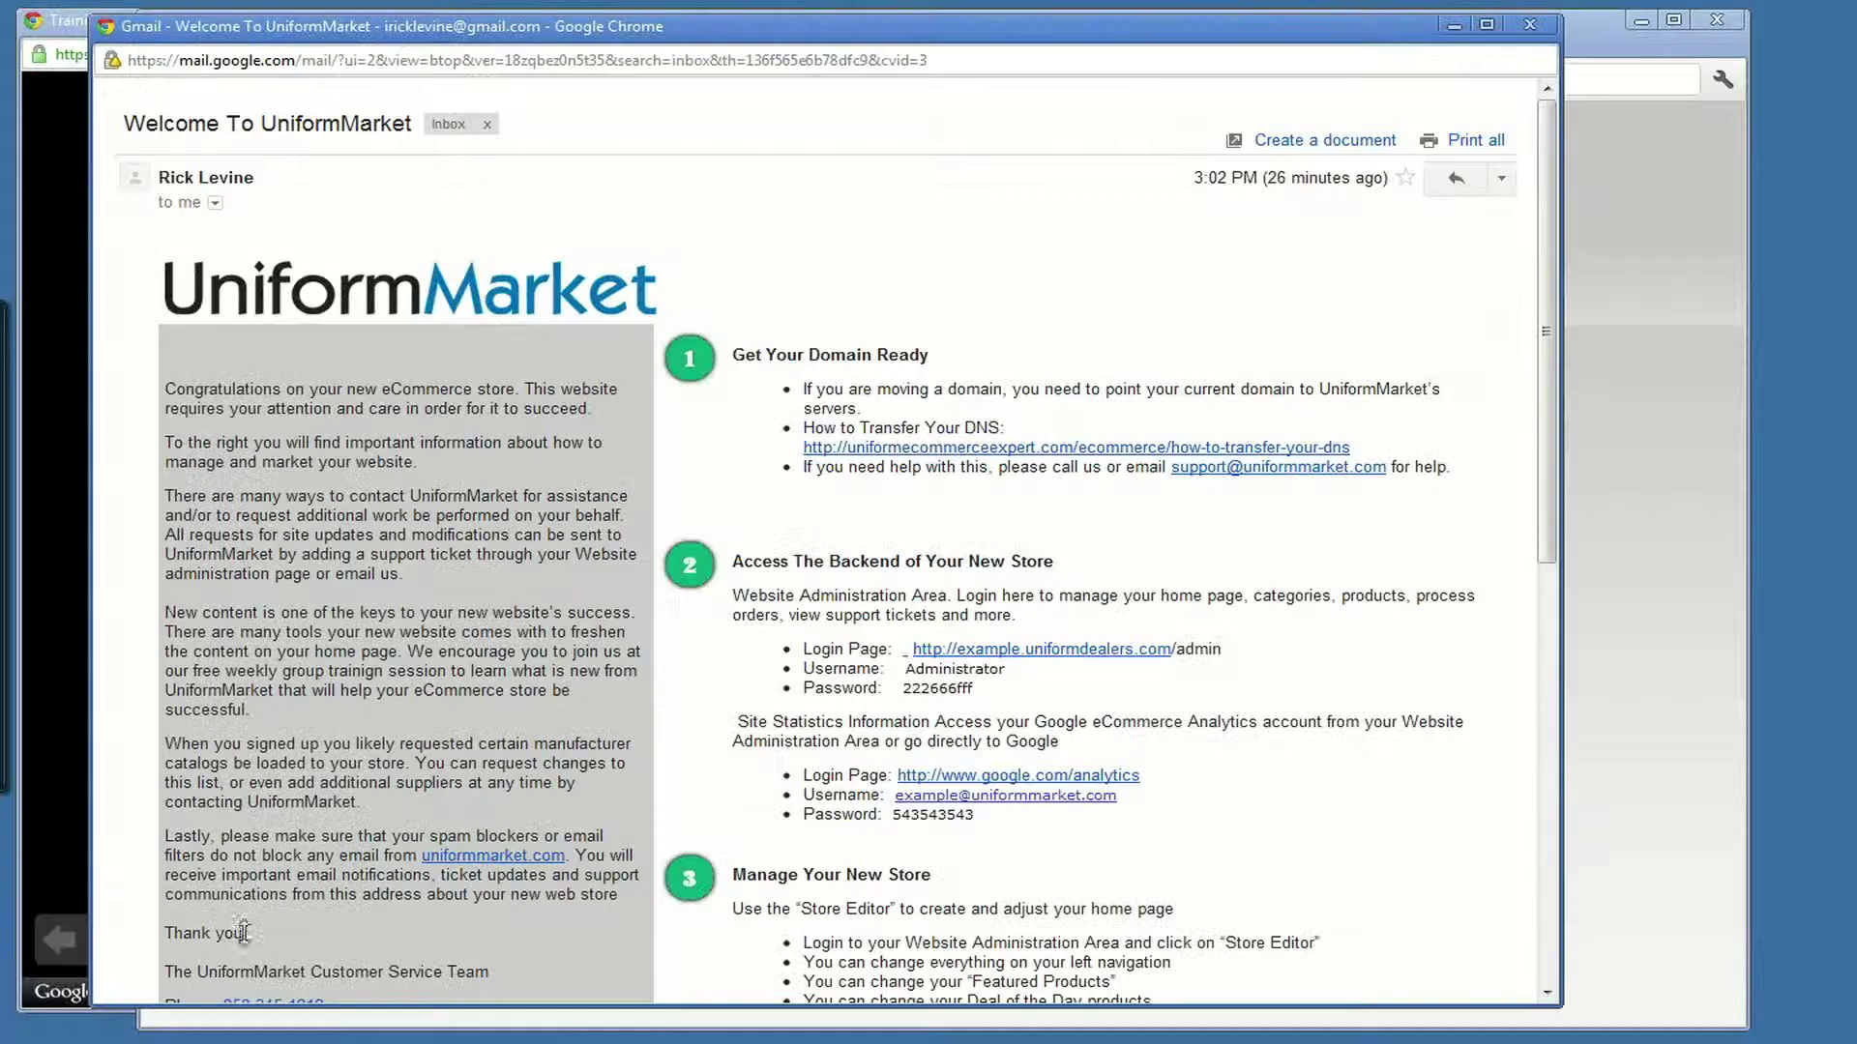
left_click_drag(979, 689, 903, 669)
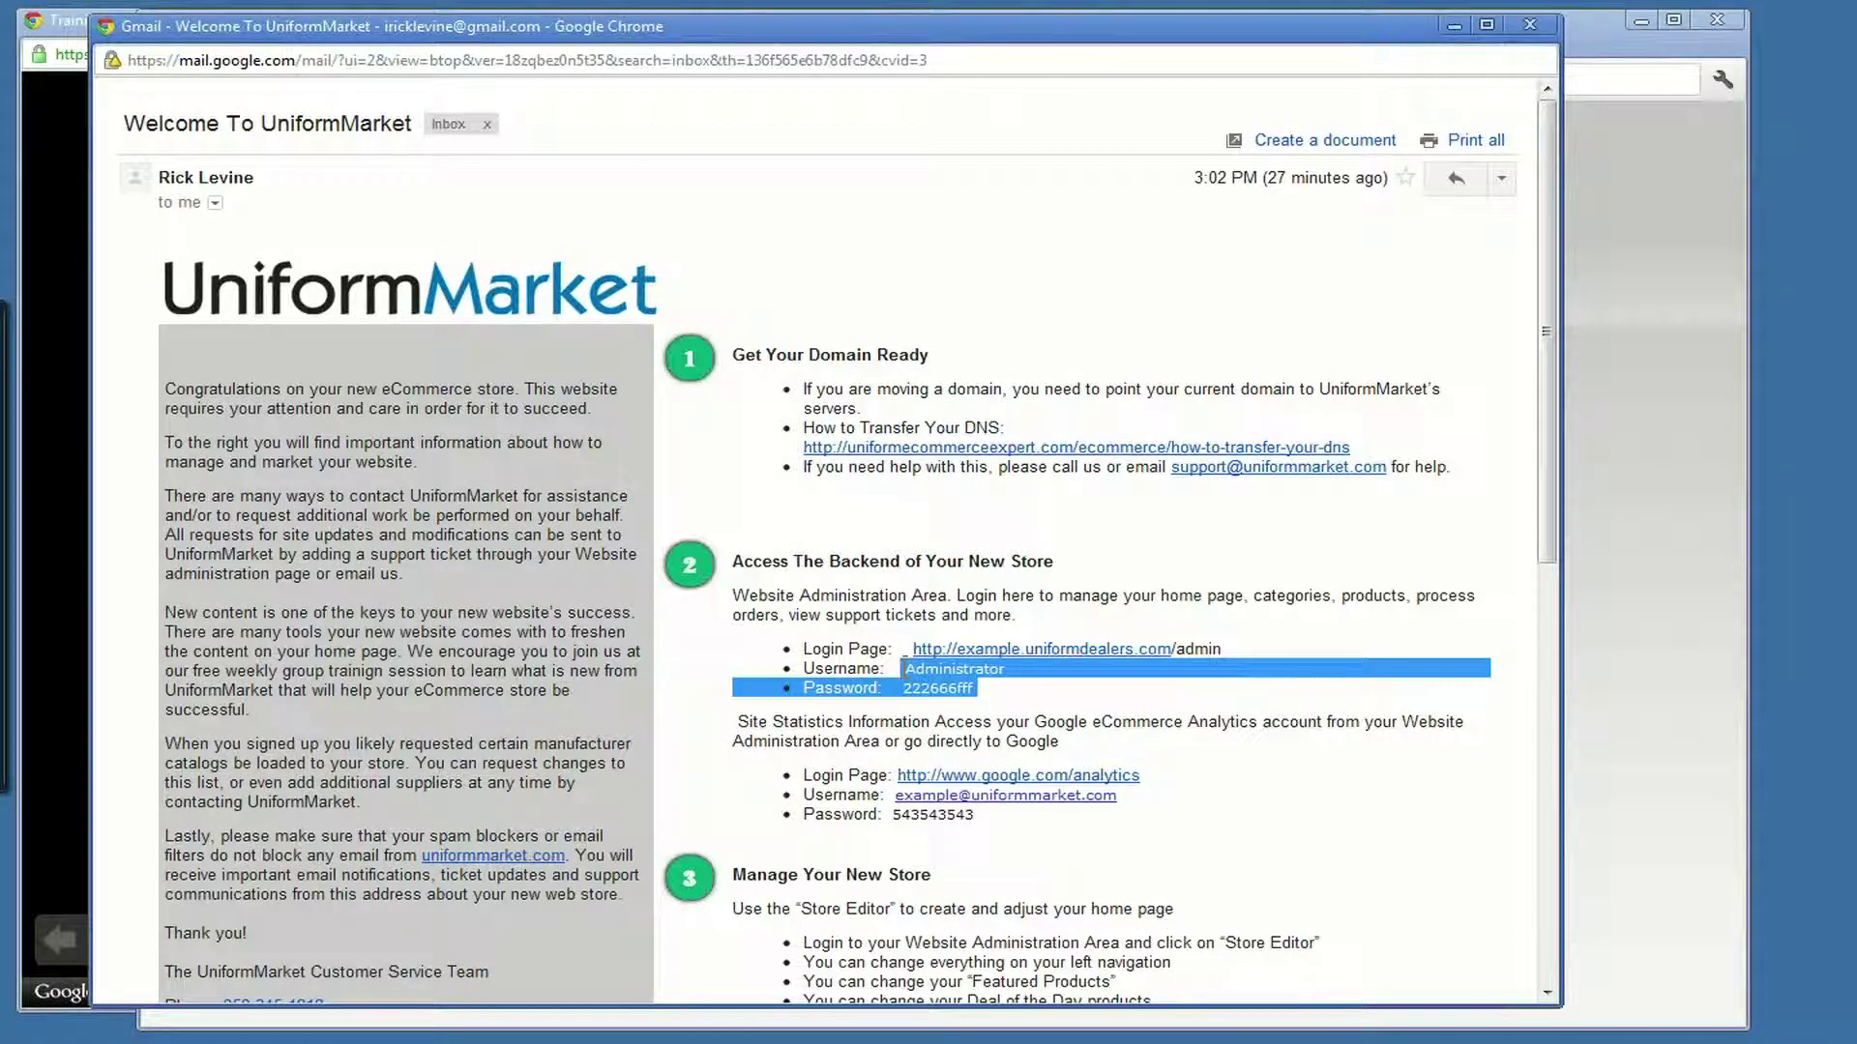
left_click(1646, 284)
left_click(1048, 393)
type("rick")
key("Tab")
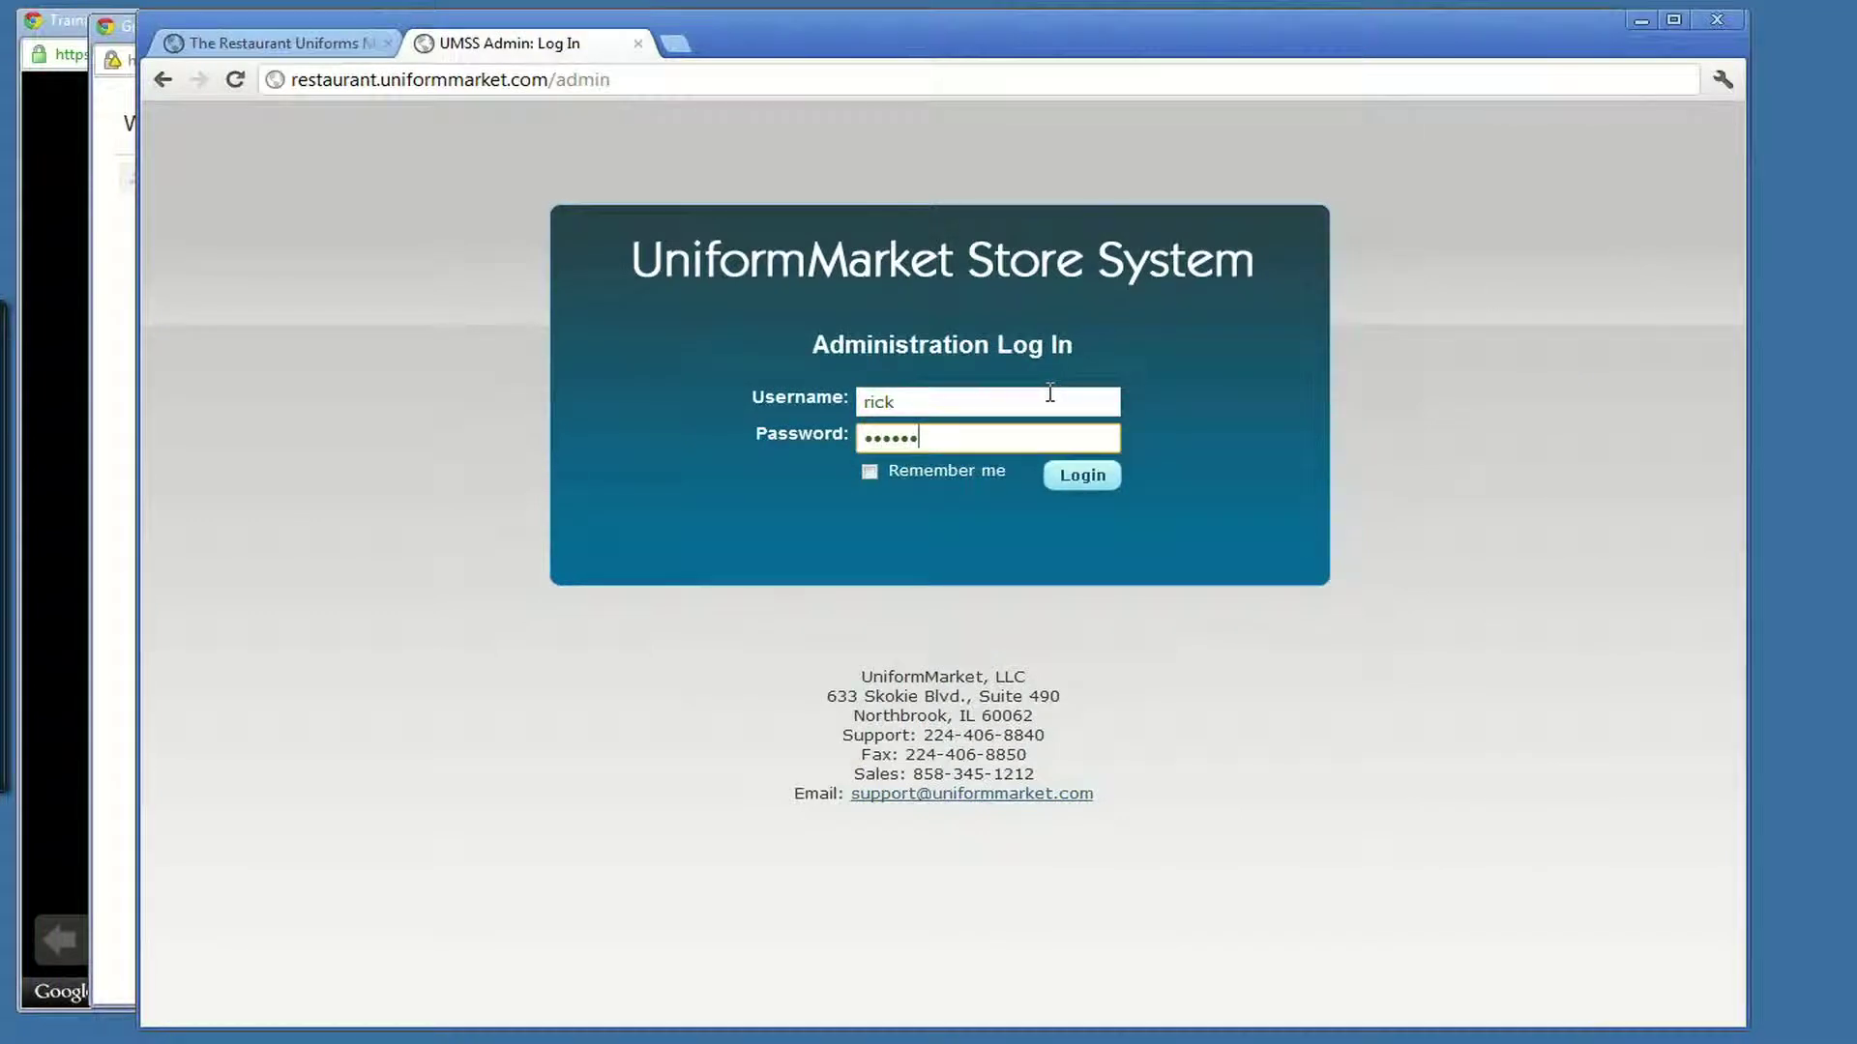
left_click(1088, 475)
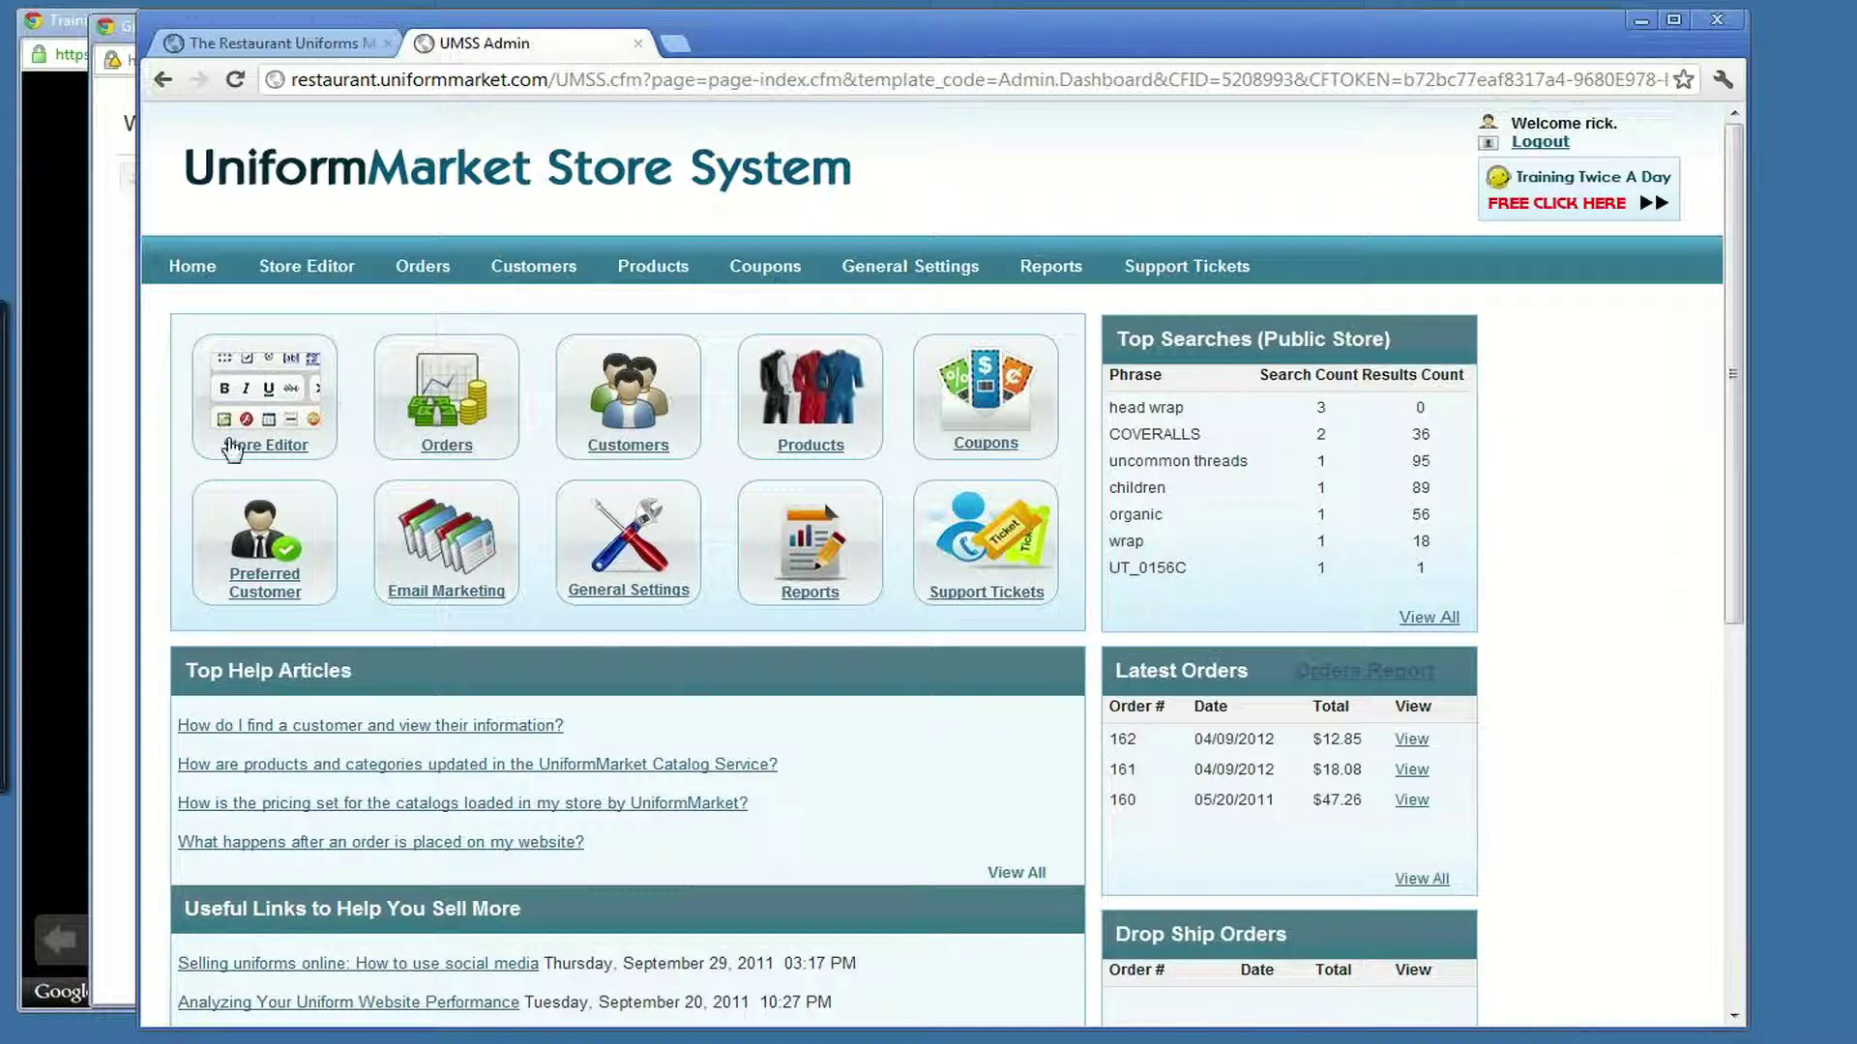
- Open the Store Editor tile to reach the Public Store Content Editor
left_click(285, 426)
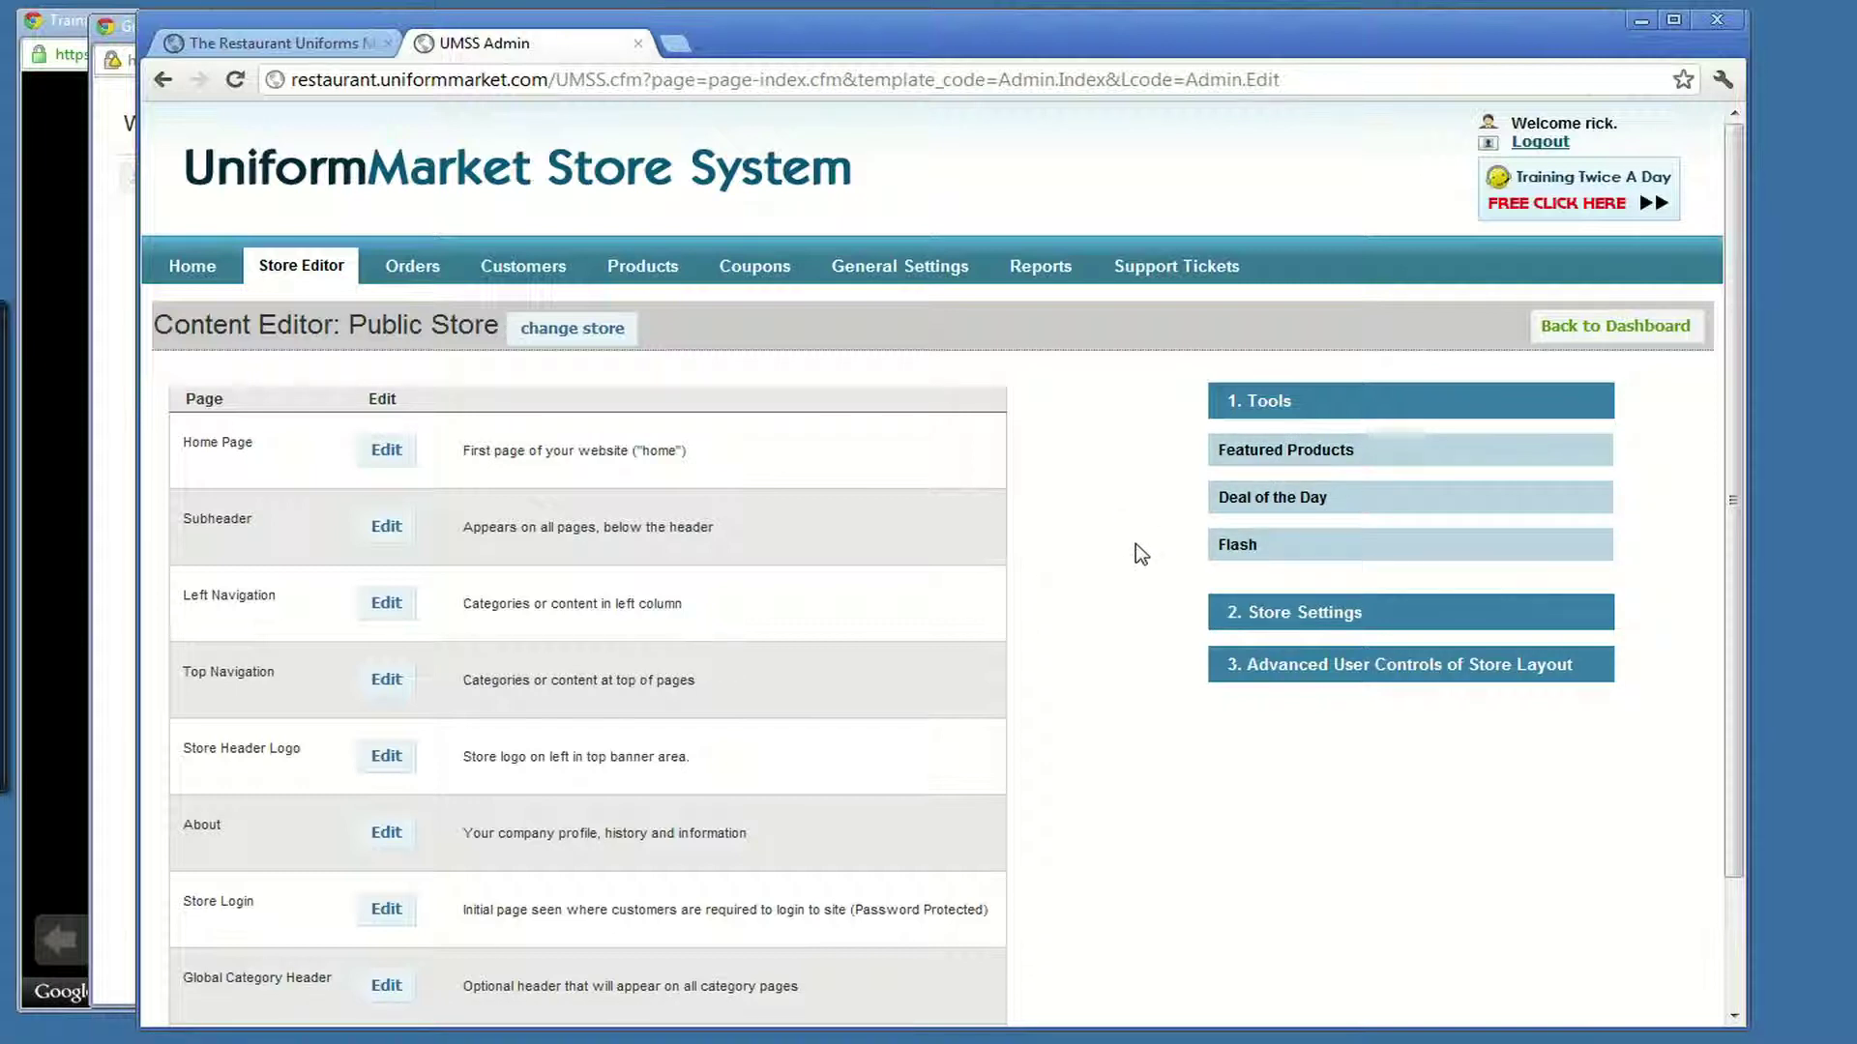
- Expand Store Settings and Advanced User Controls to show View Templates, CSS Editor and File Uploader
left_click(1247, 611)
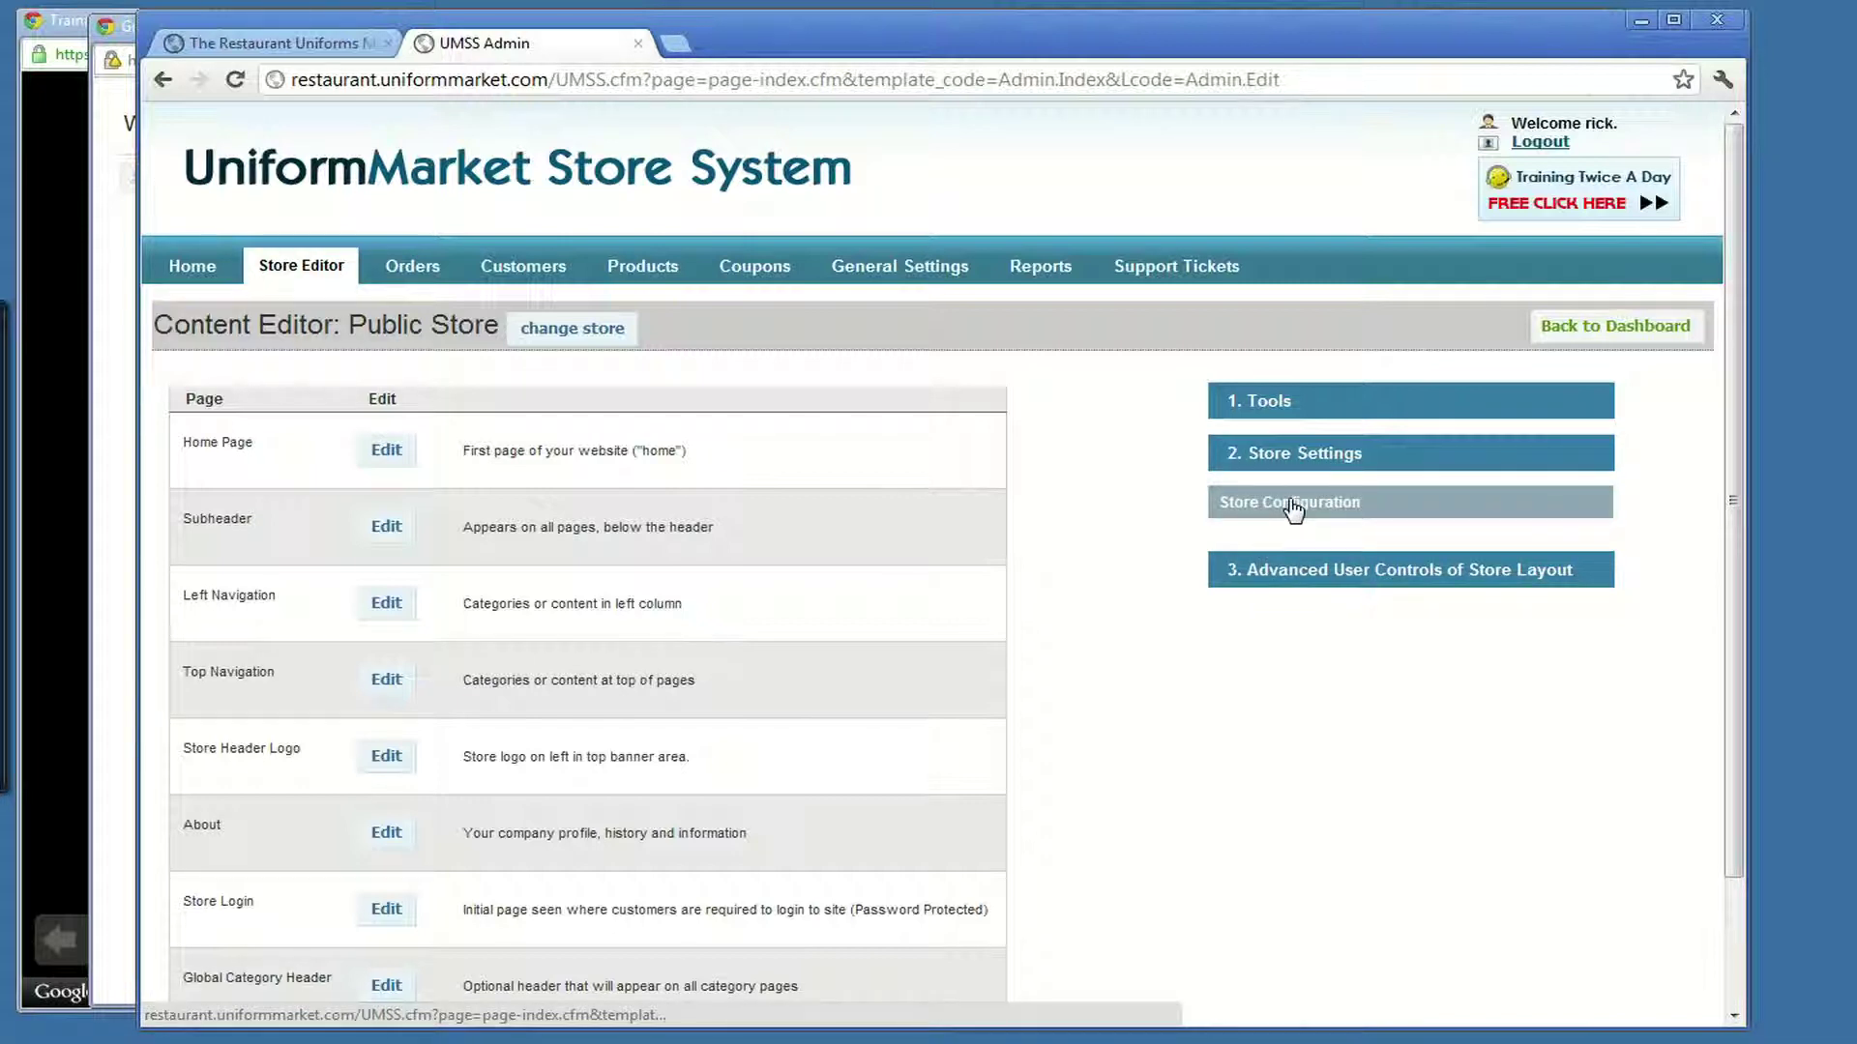
left_click(1233, 570)
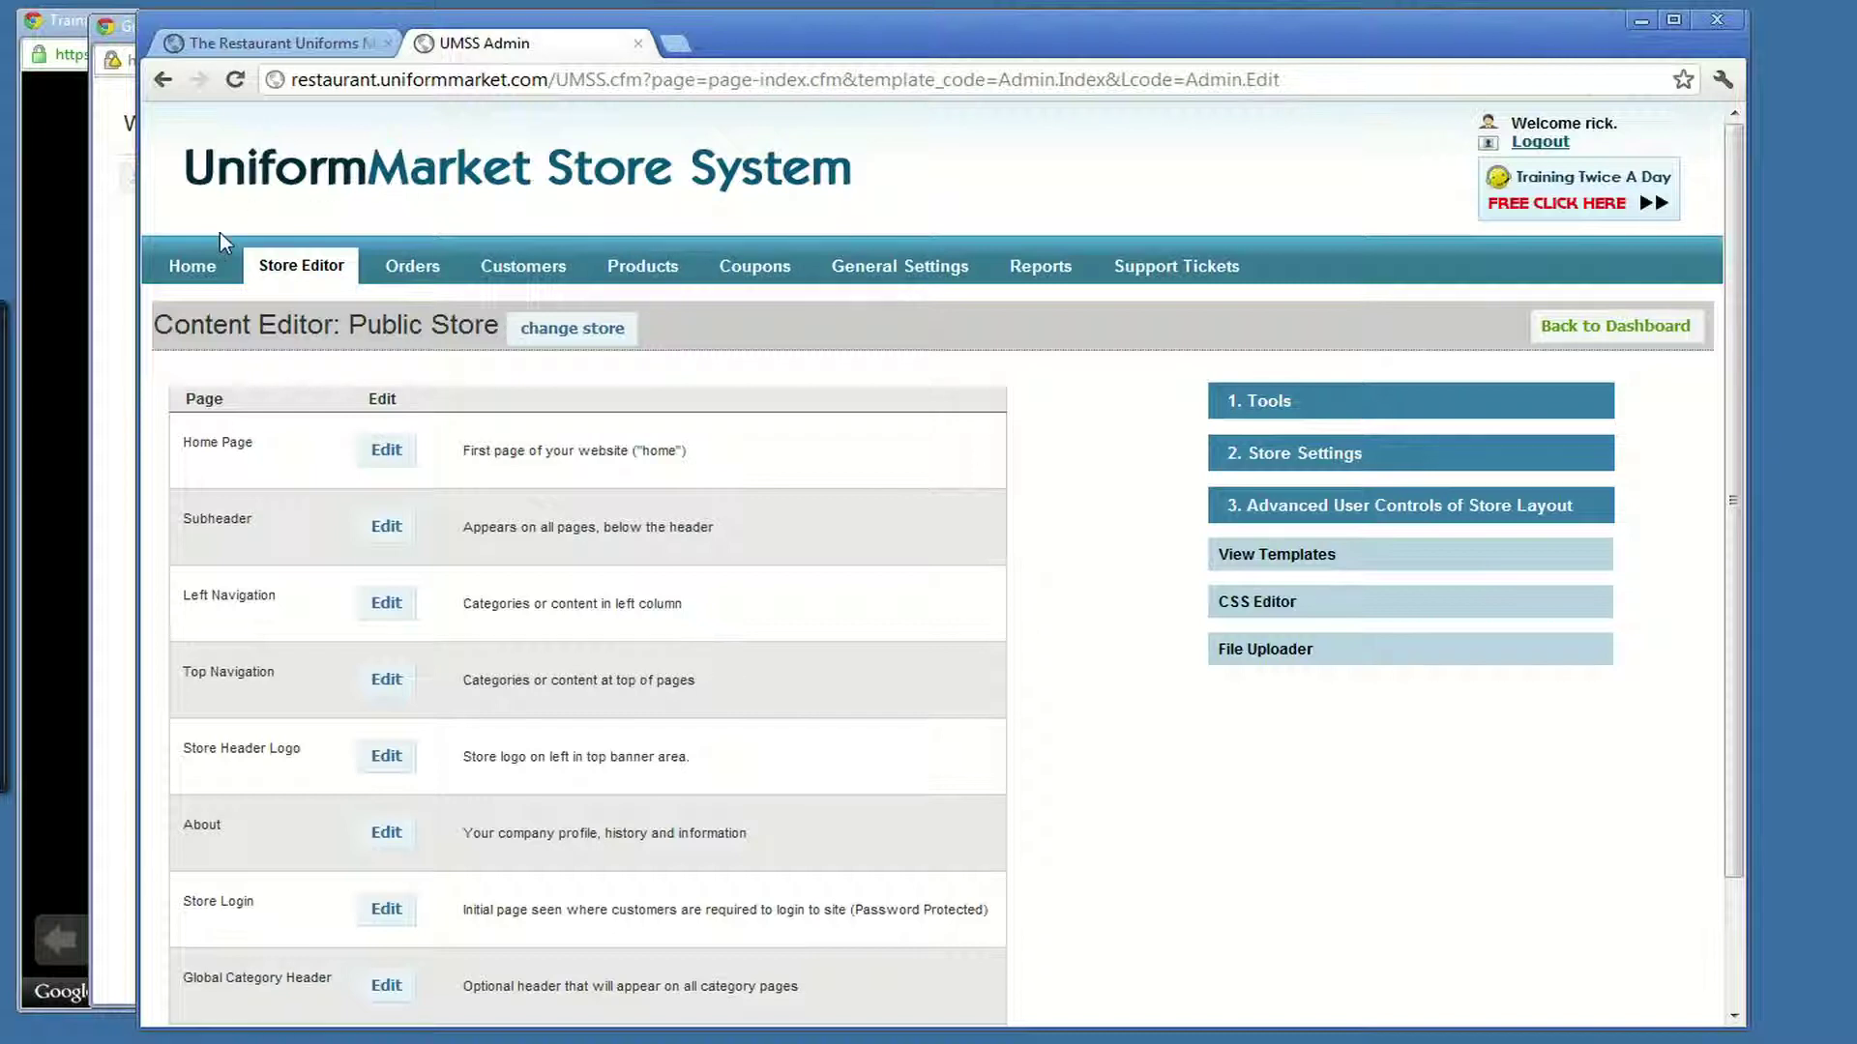
- Go back to the admin dashboard using the Home tab
left_click(194, 275)
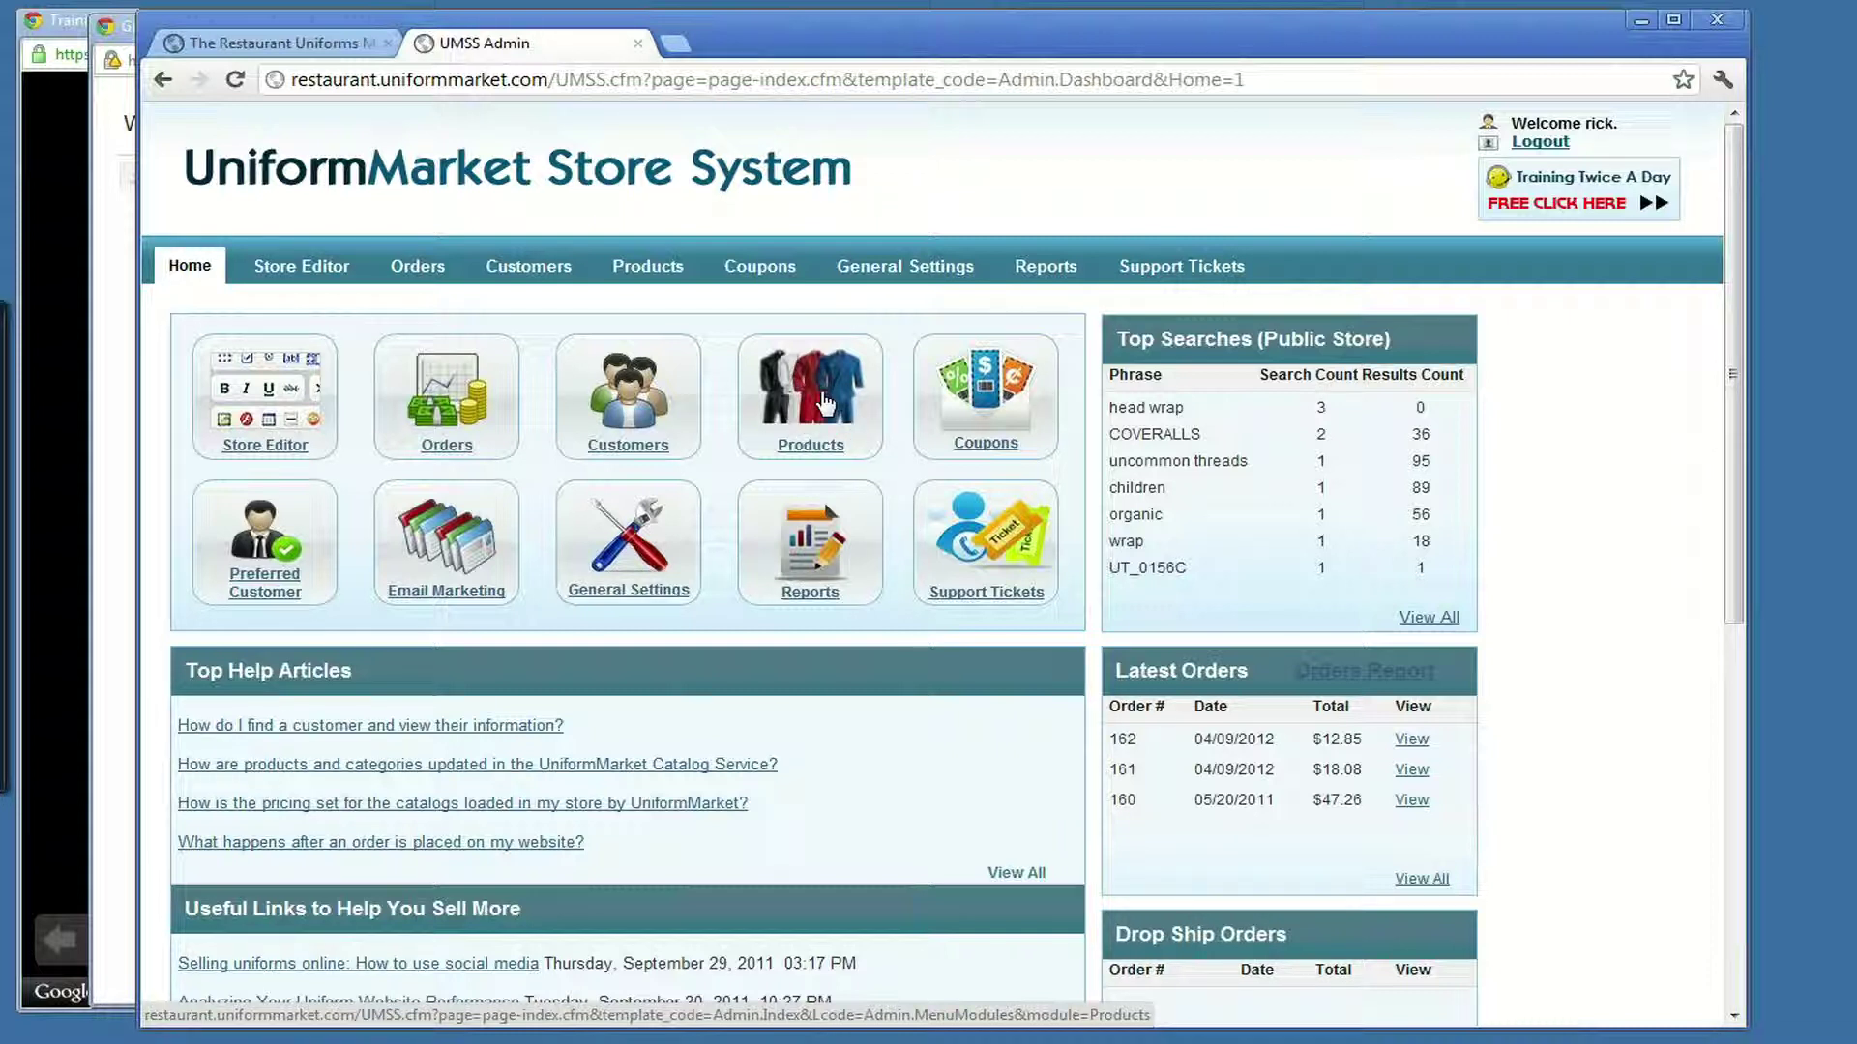
left_click(824, 404)
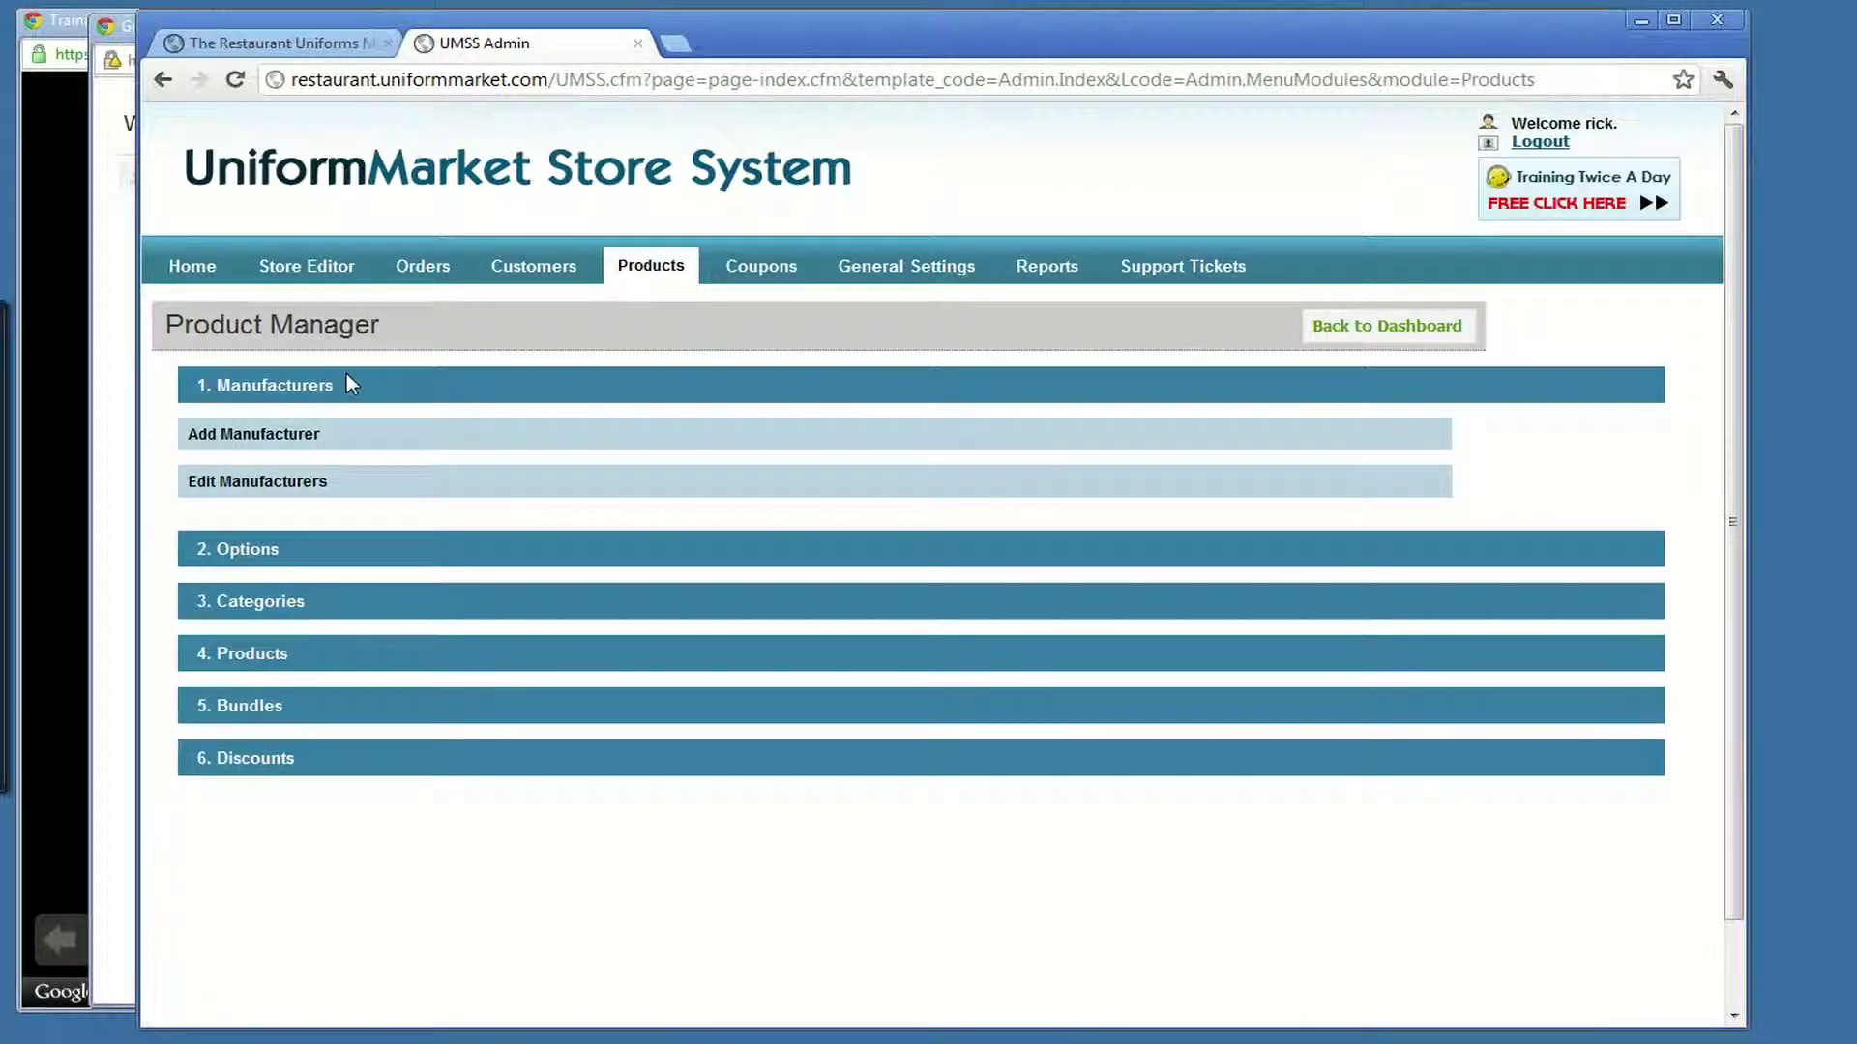
left_click(283, 549)
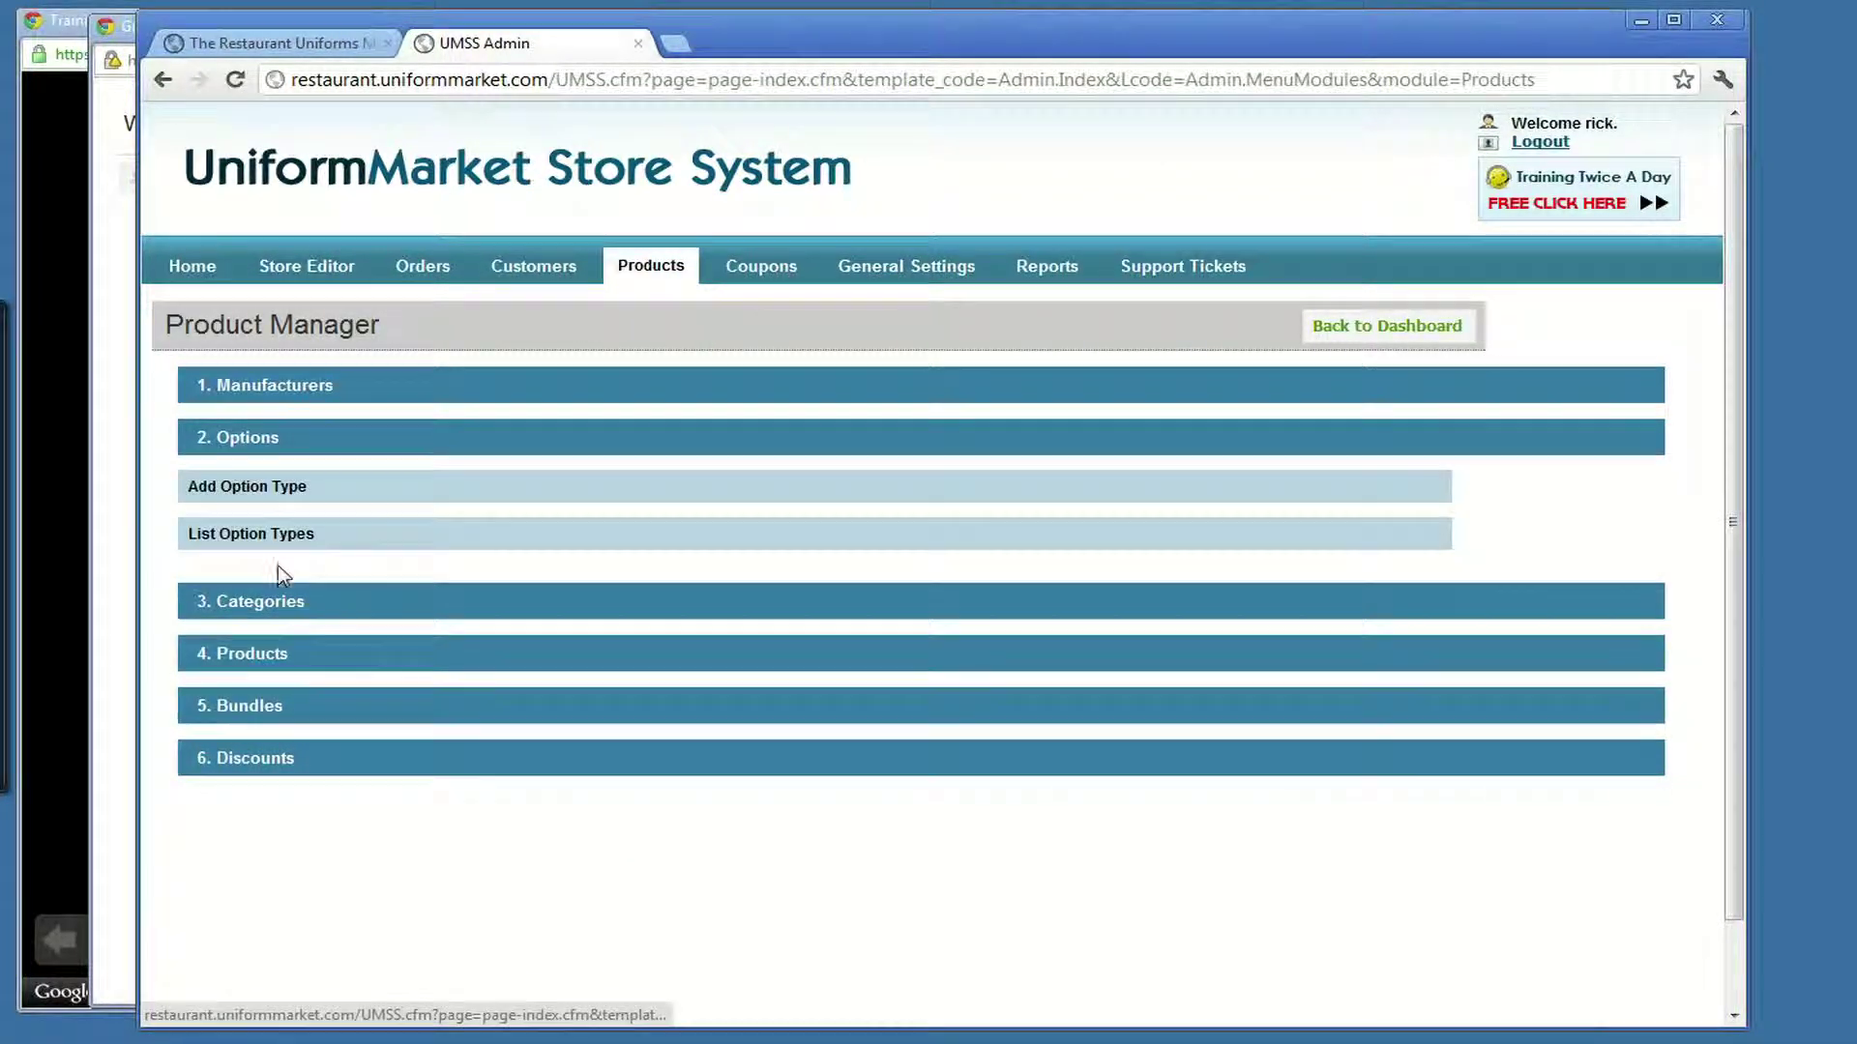
left_click(278, 602)
left_click(266, 696)
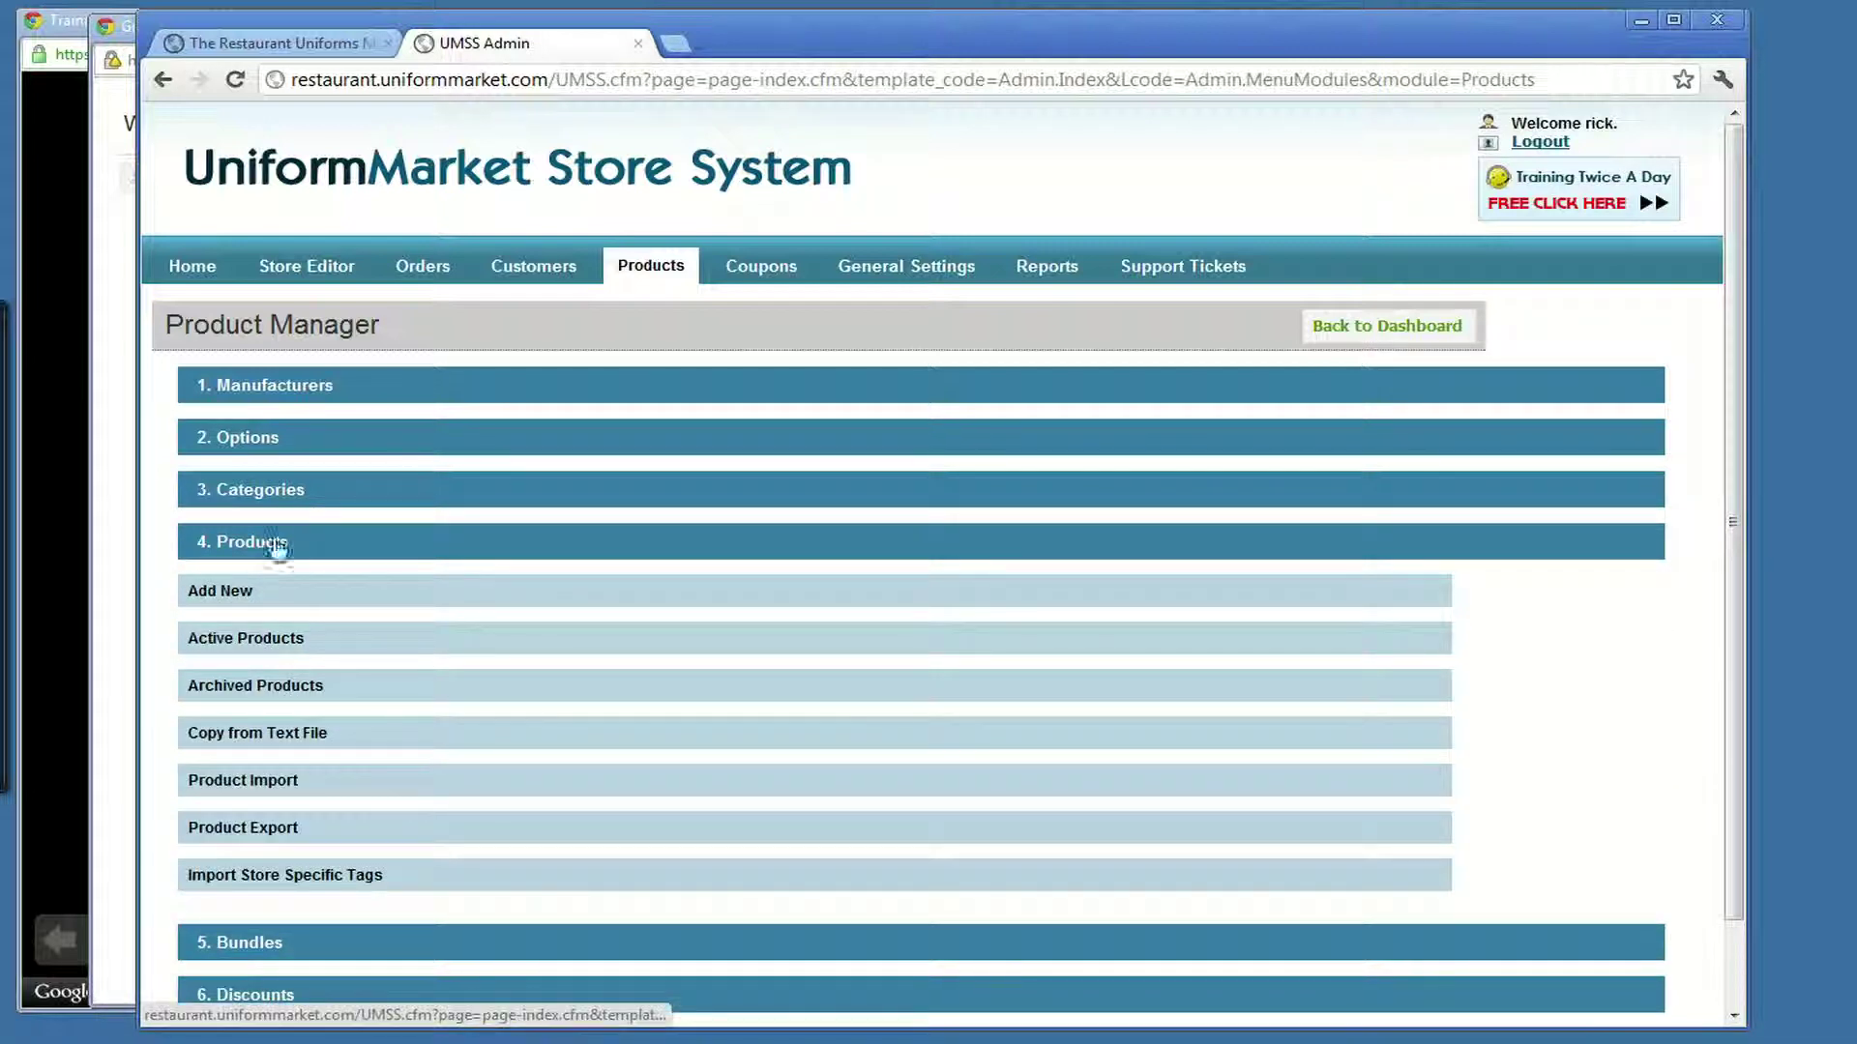
left_click(273, 490)
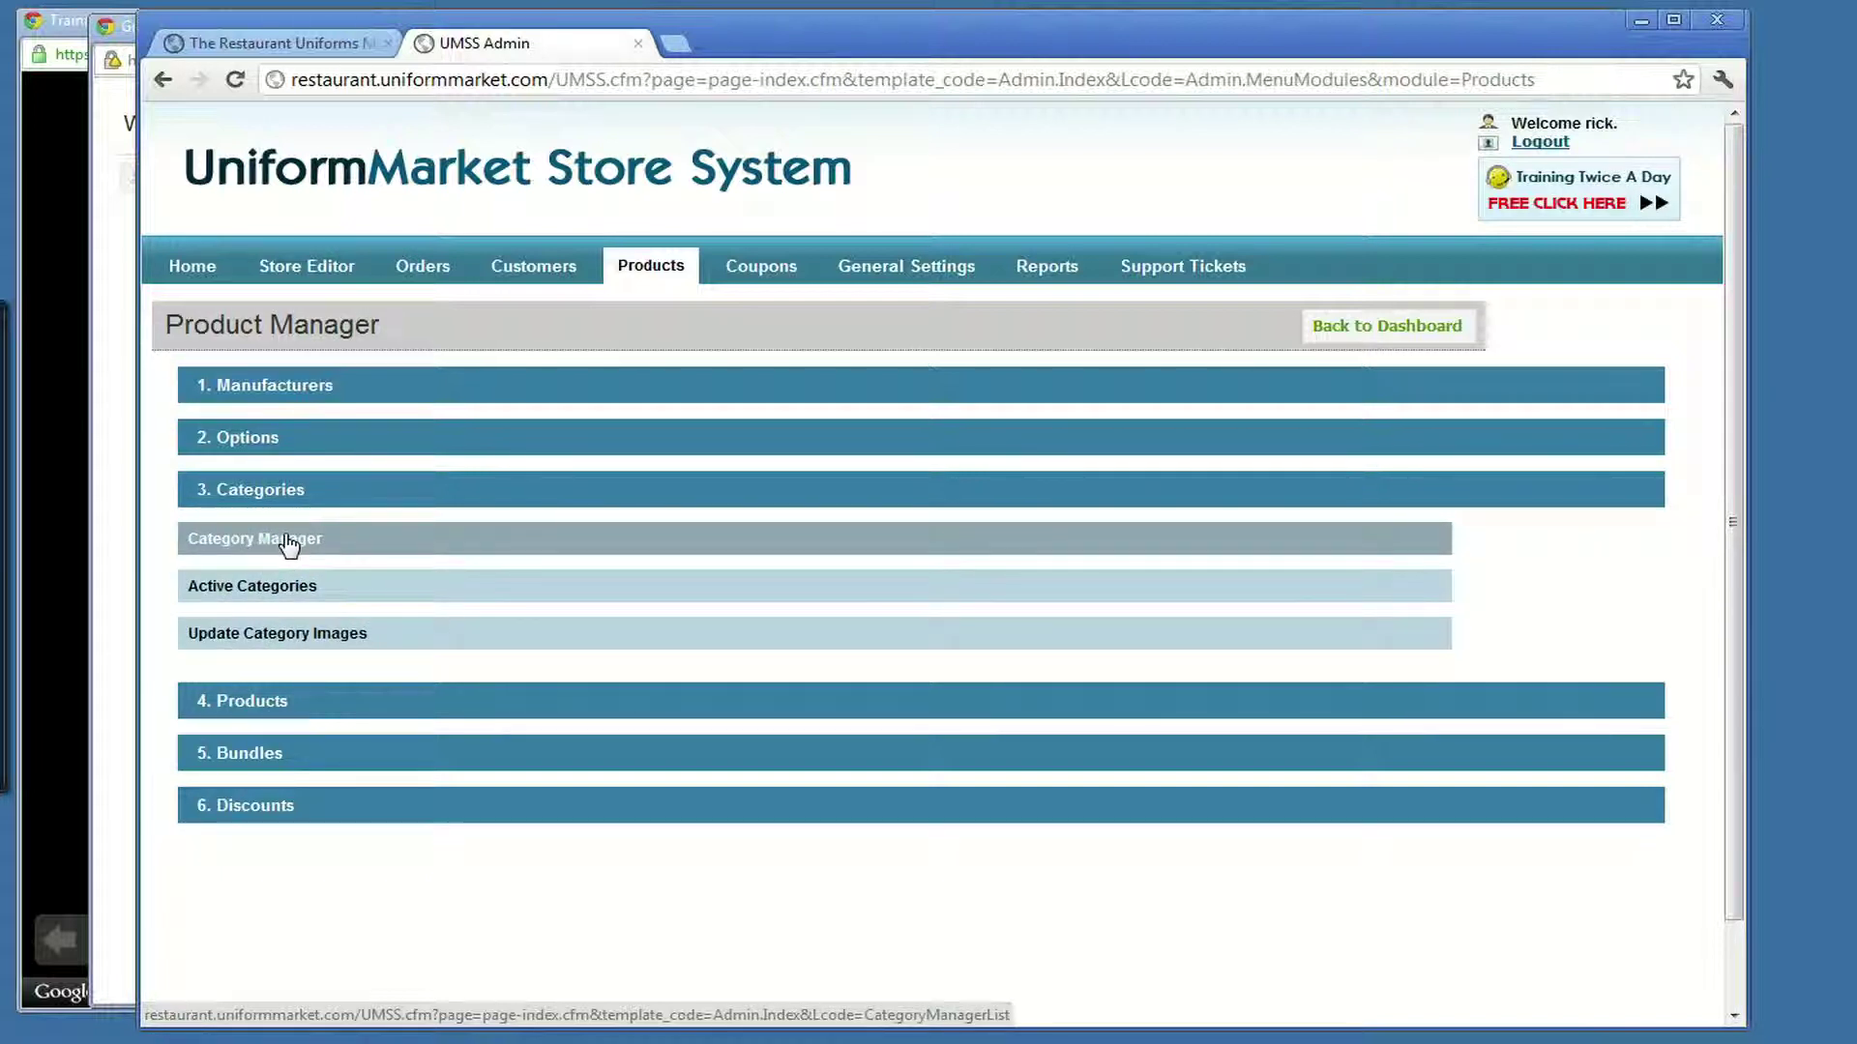
left_click(282, 704)
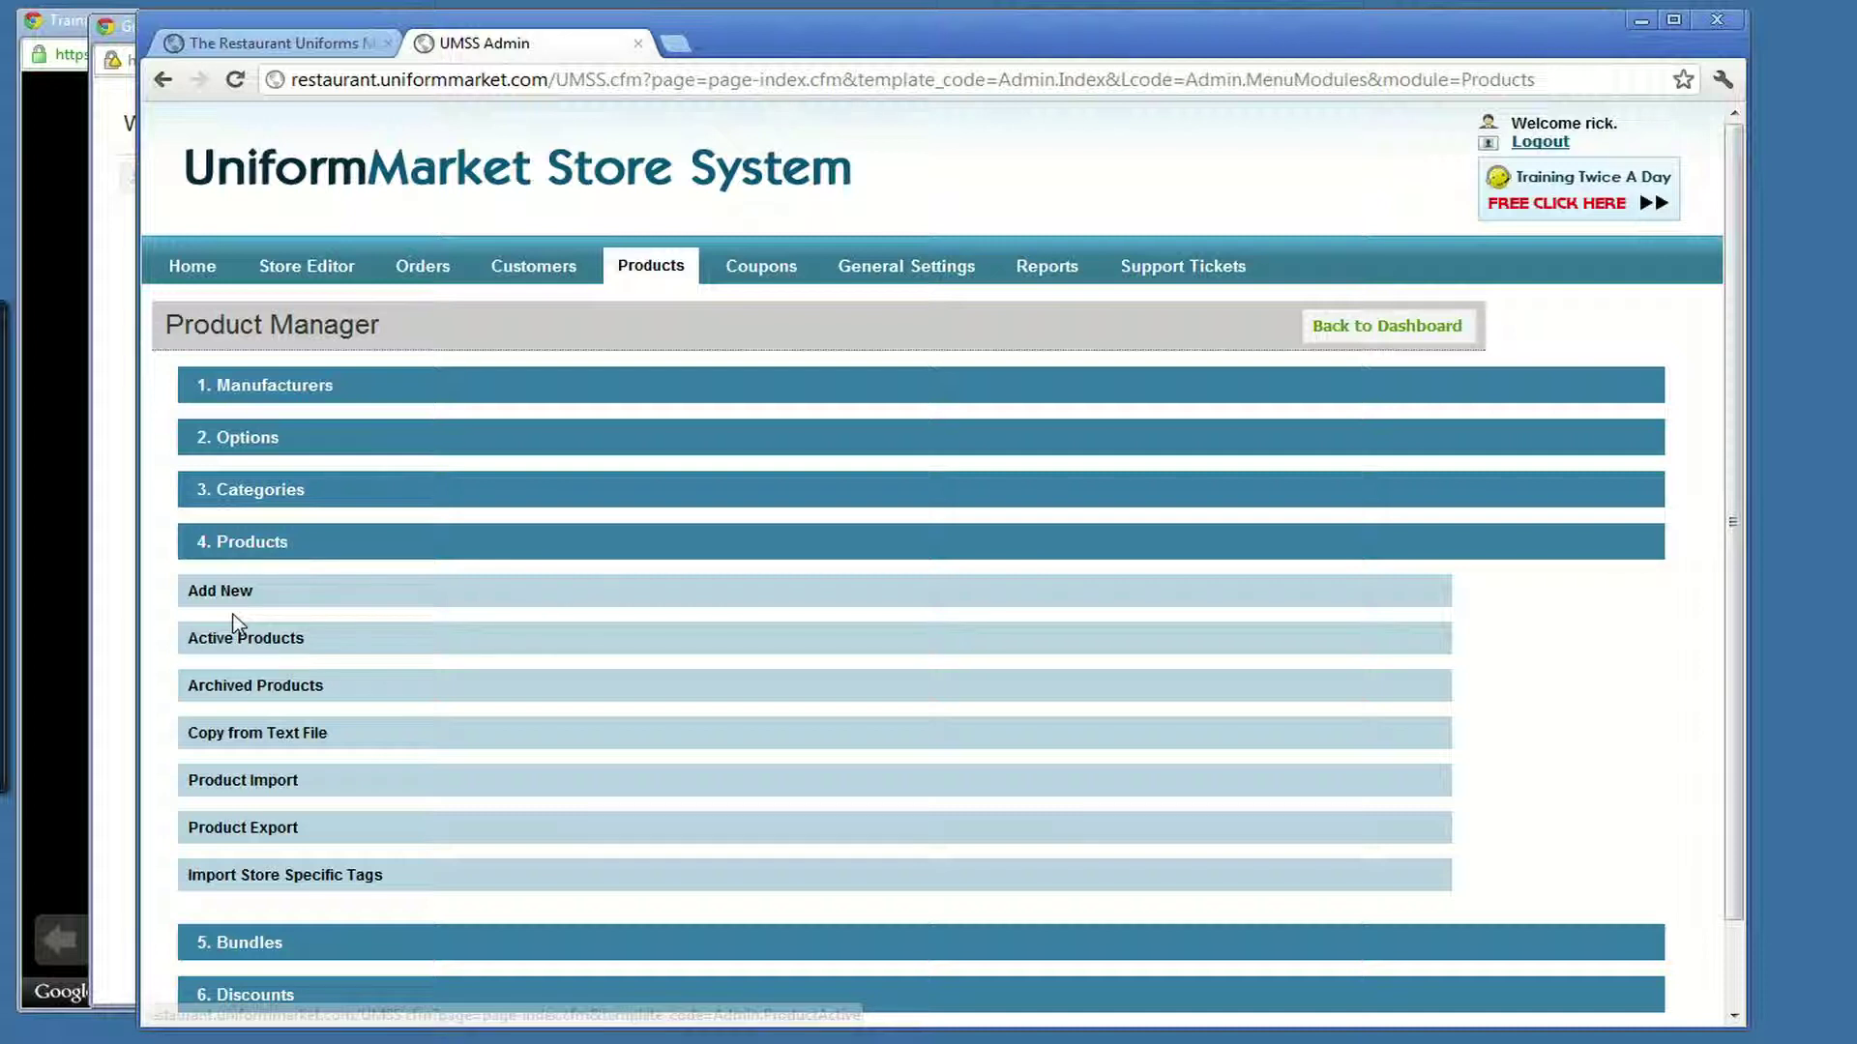
- Open Orders and expand '1. Orders' to show View Orders and Buy from Vendors, then return Home
left_click(440, 281)
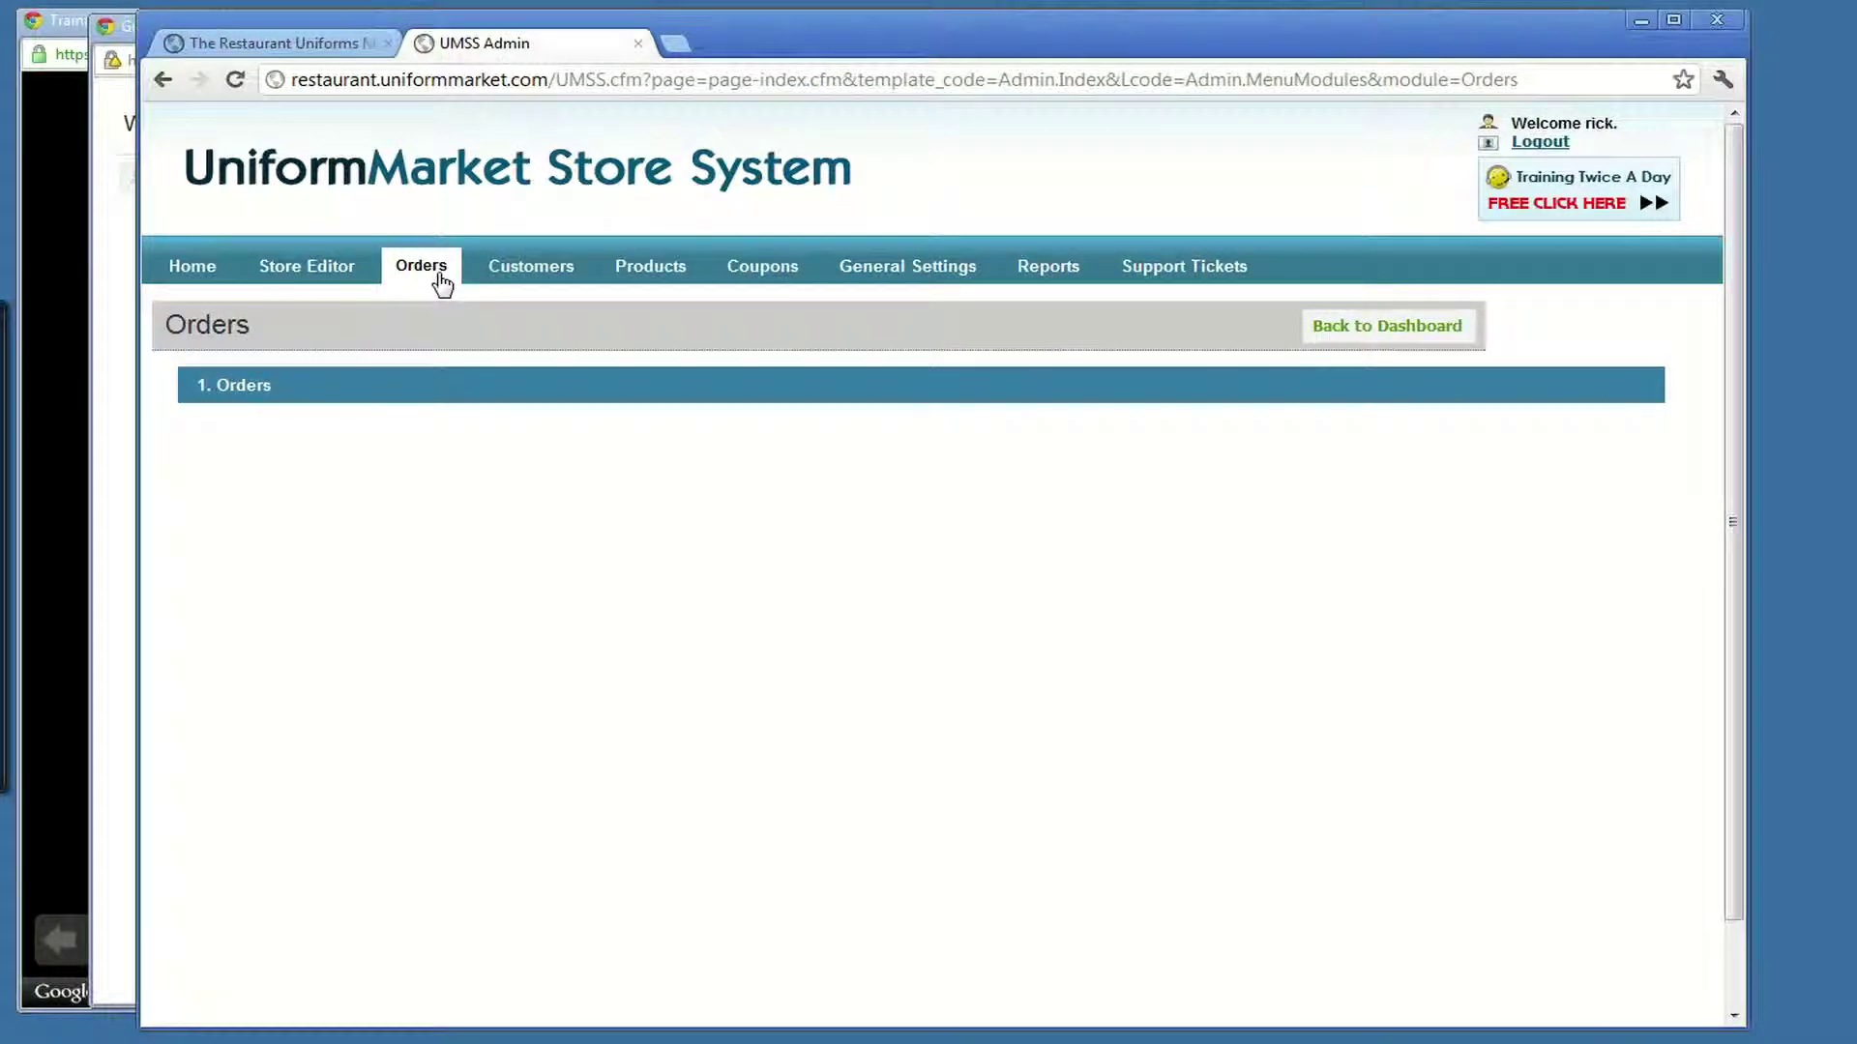
left_click(255, 398)
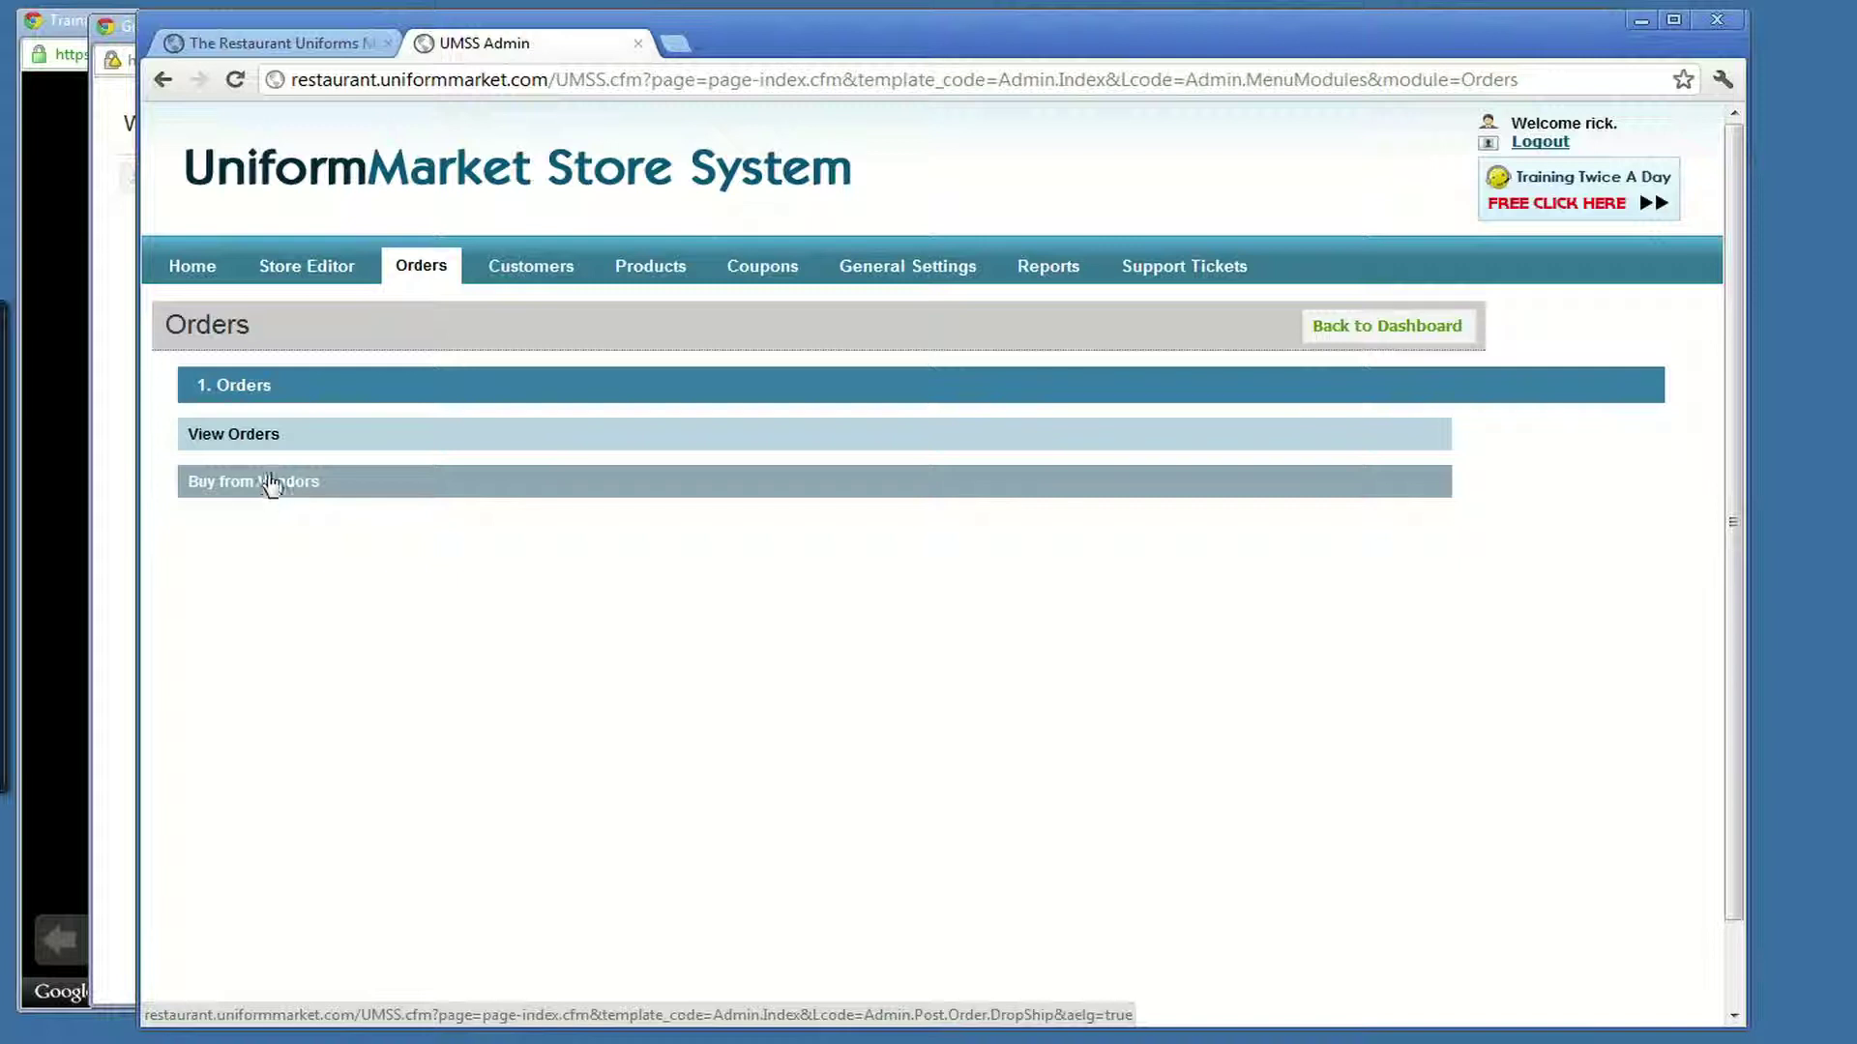
left_click(199, 280)
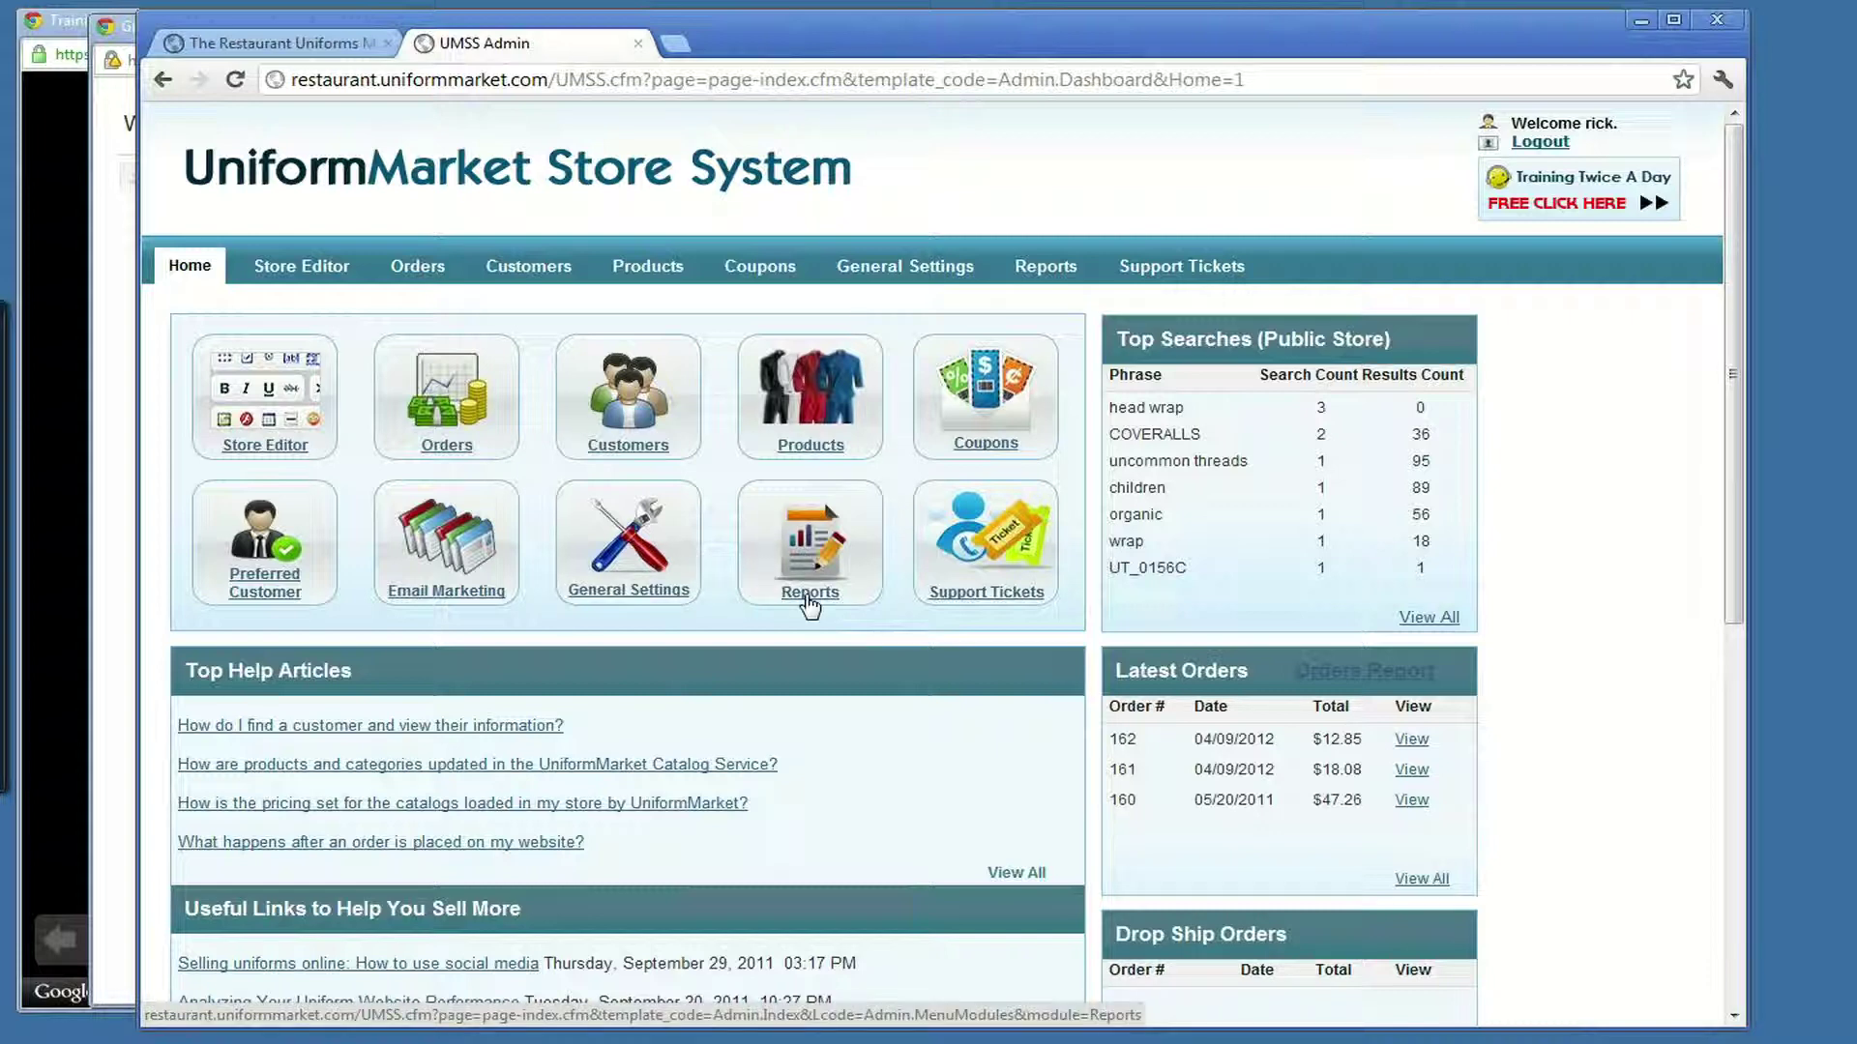
- Open the Reports page listing reports from Customers through All Orders in PDF Format
left_click(834, 544)
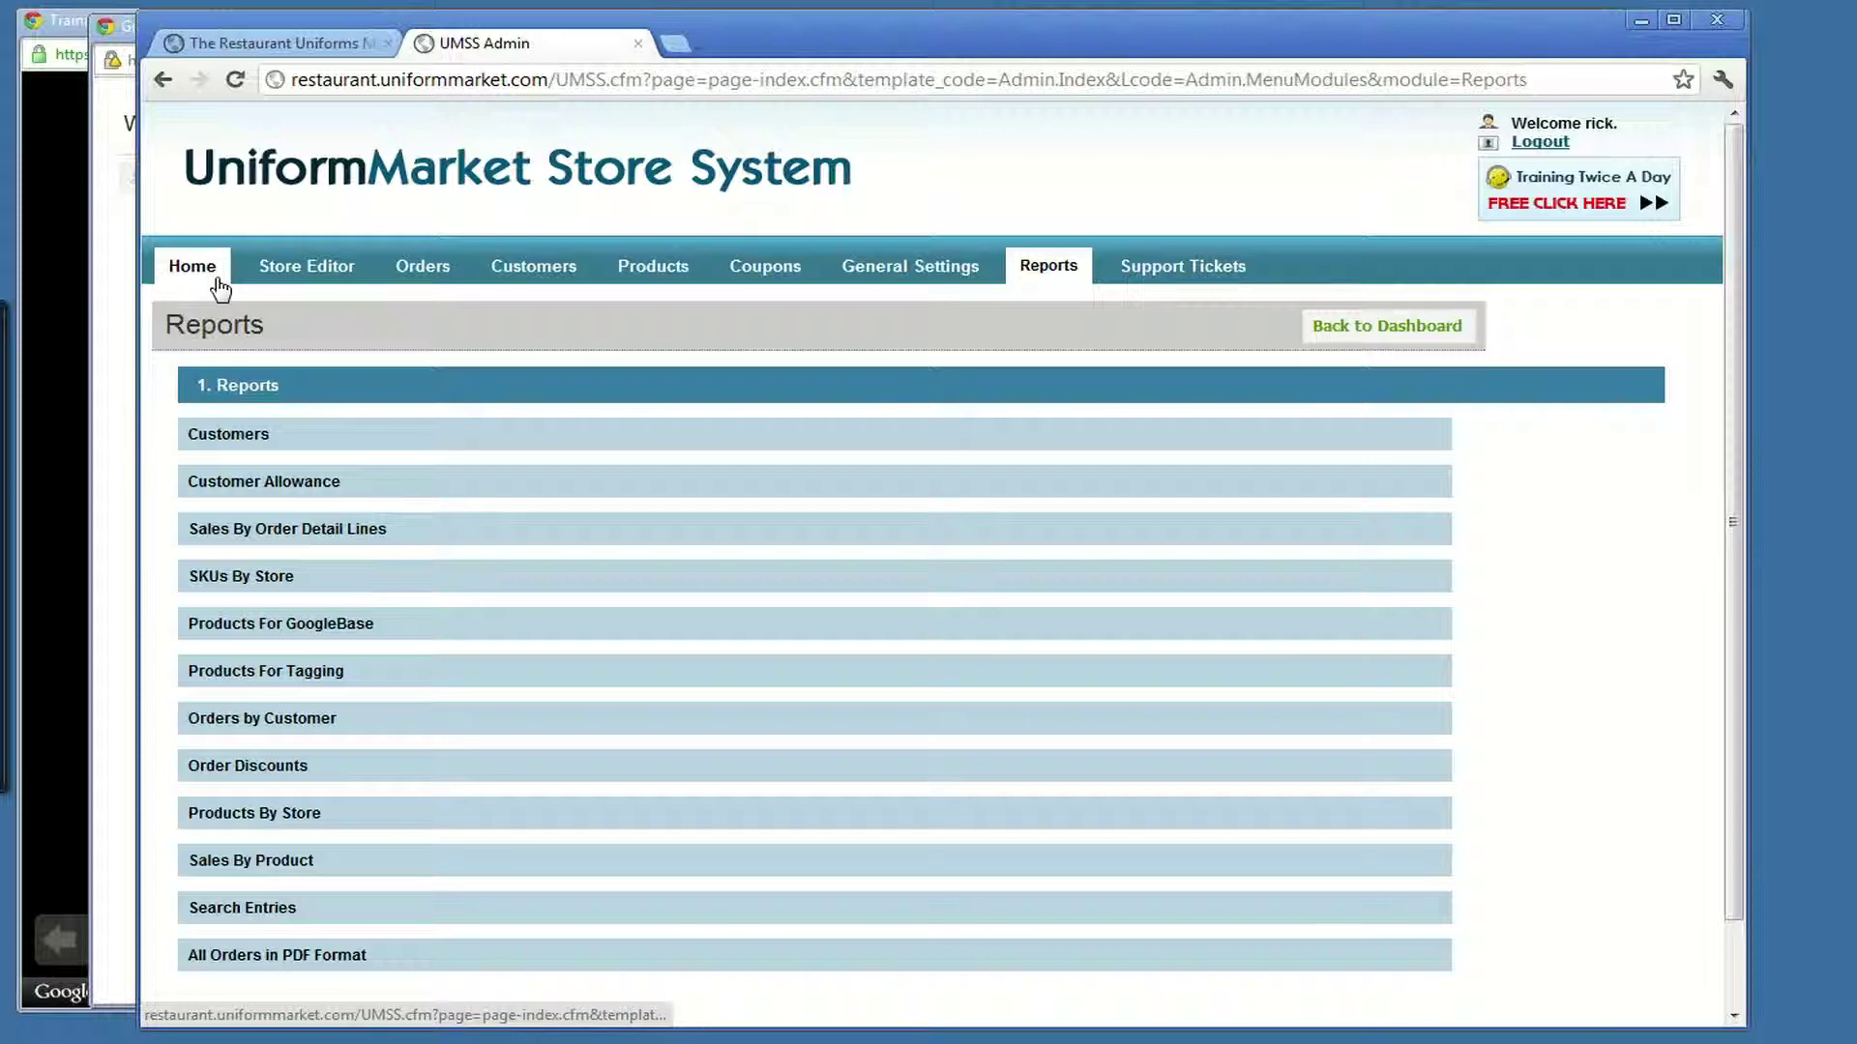
- Return to the dashboard, then open the Support Tickets Status page showing no open tickets
left_click(217, 279)
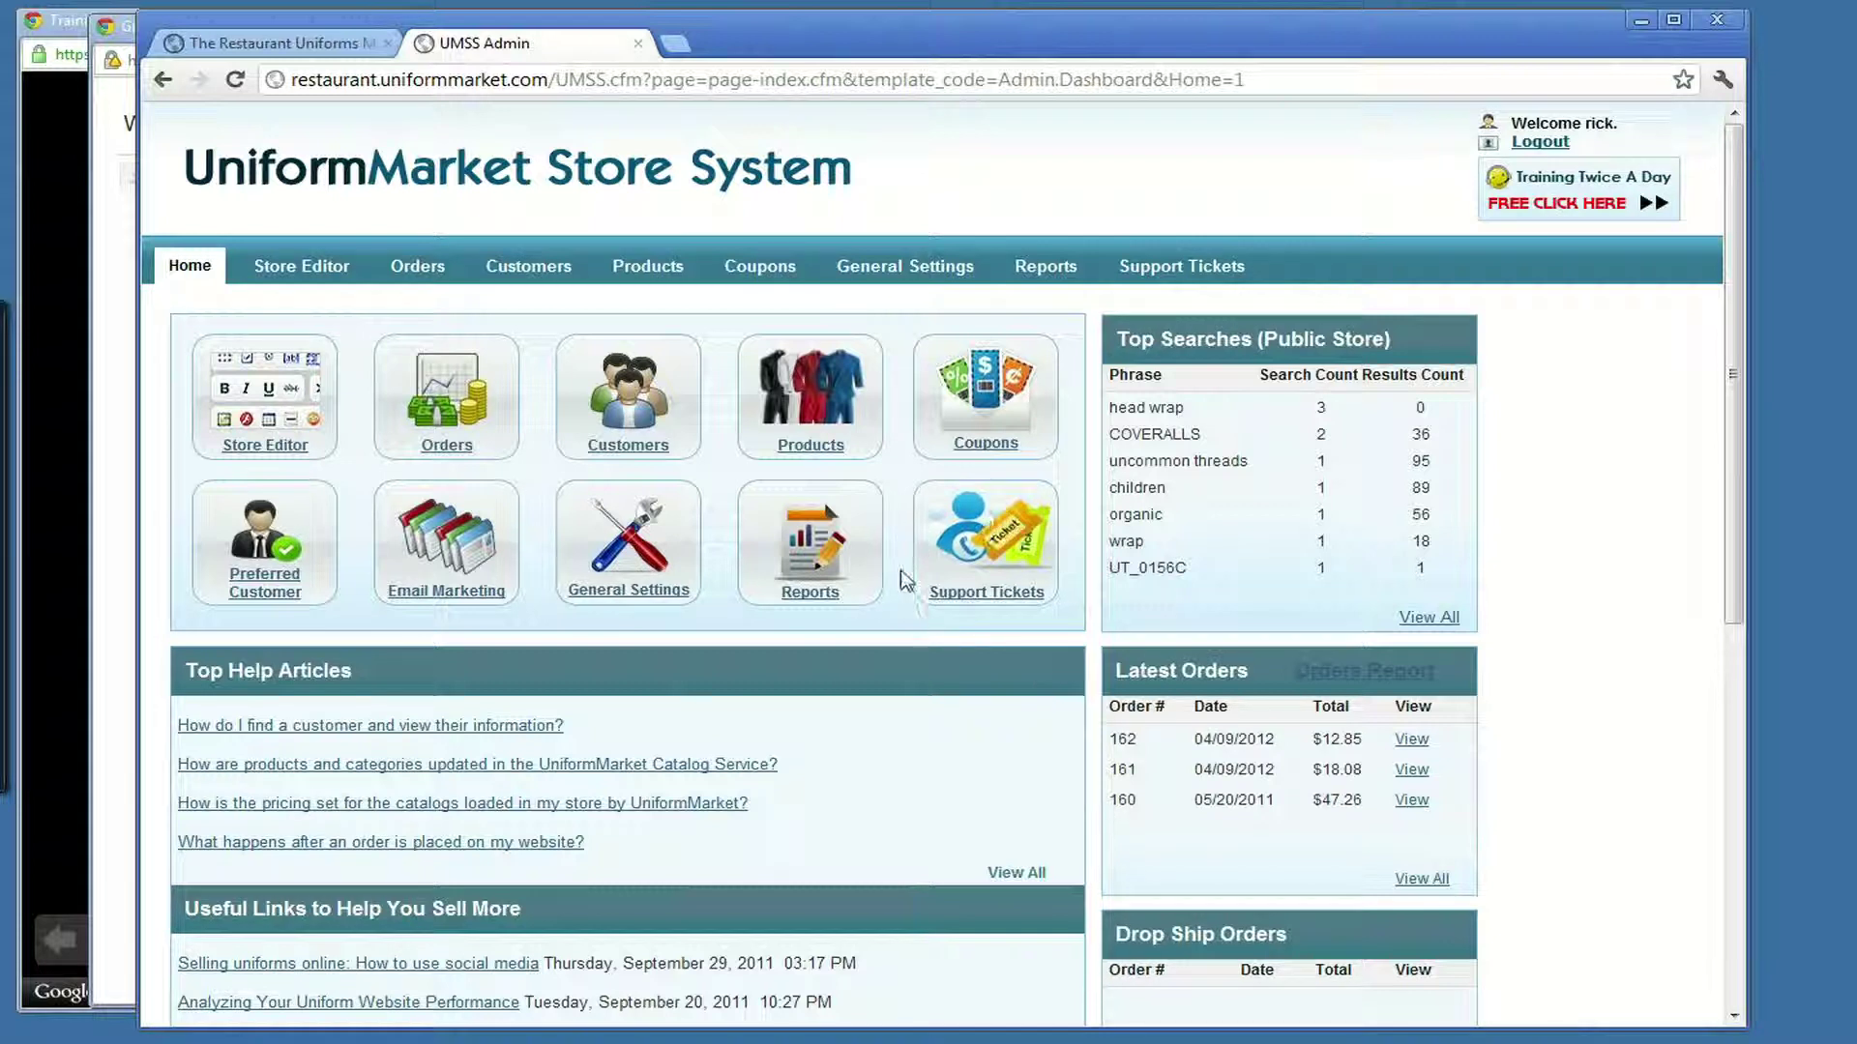
left_click(1027, 557)
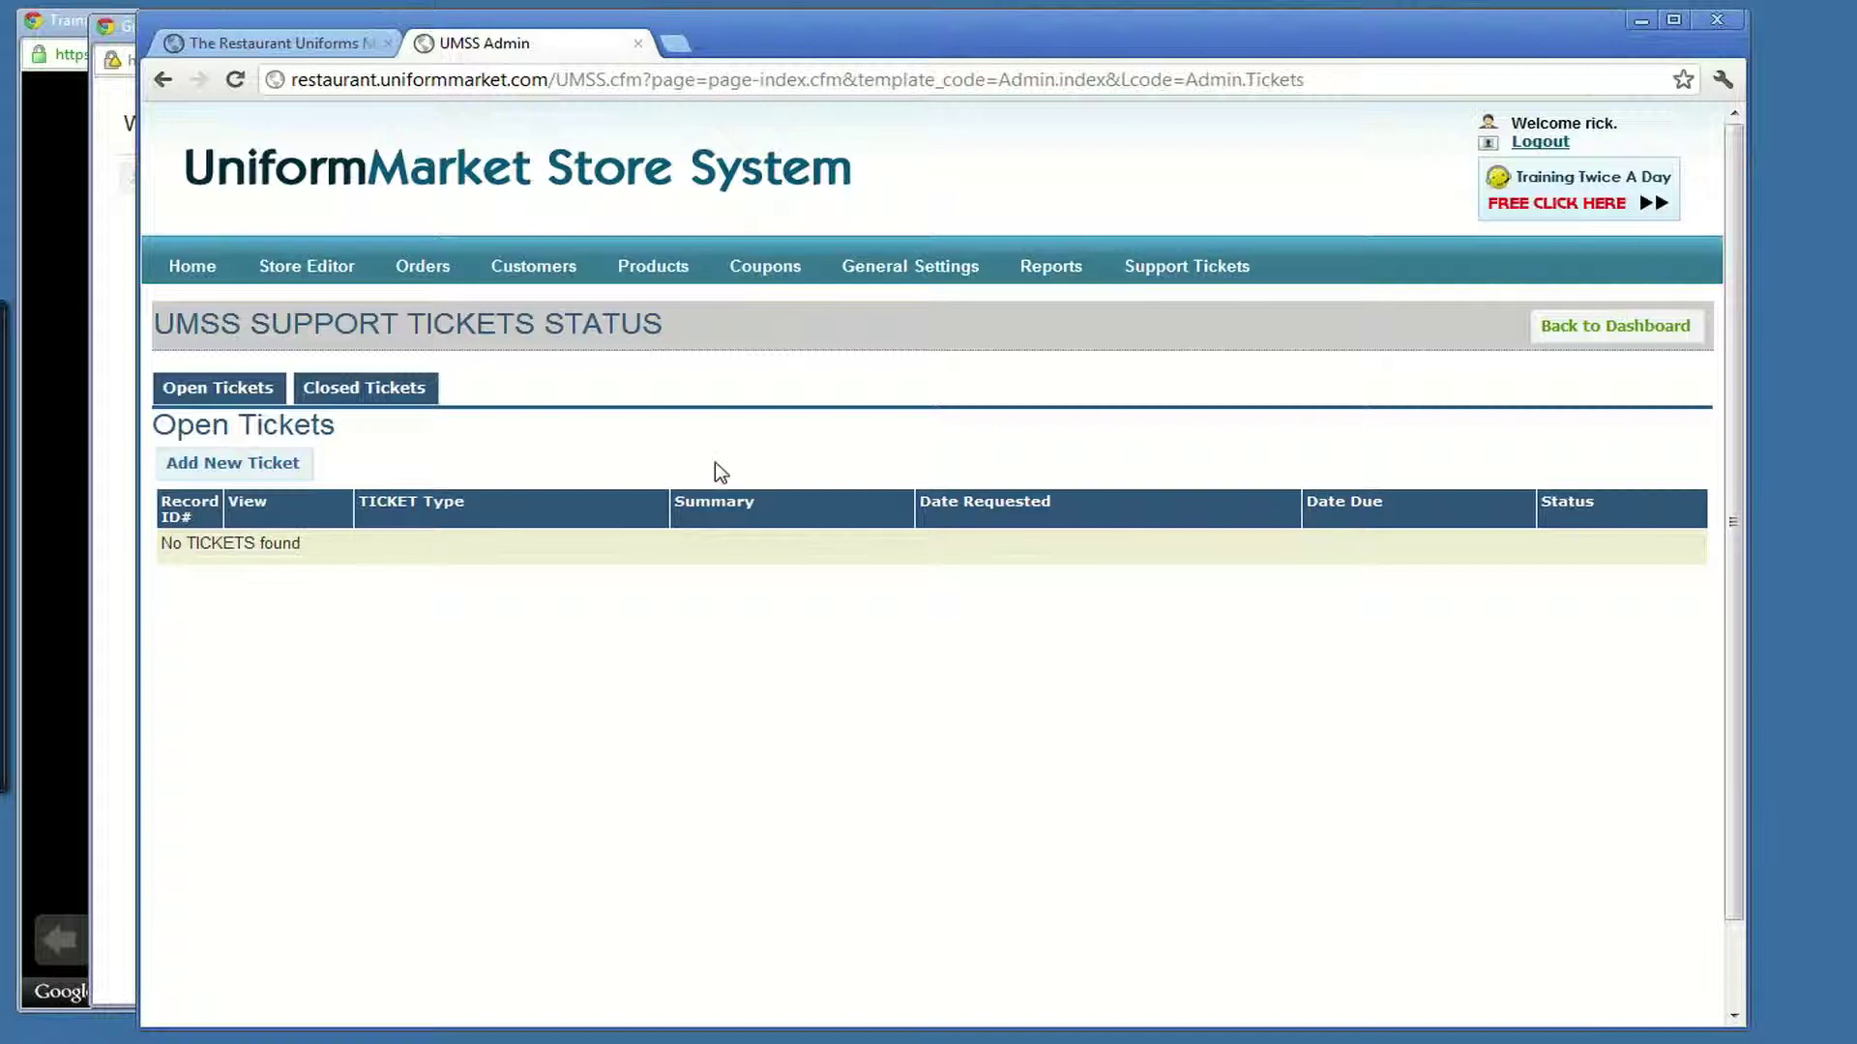
- Preview the submit-new-ticket form, then close it without submitting anything
left_click(245, 474)
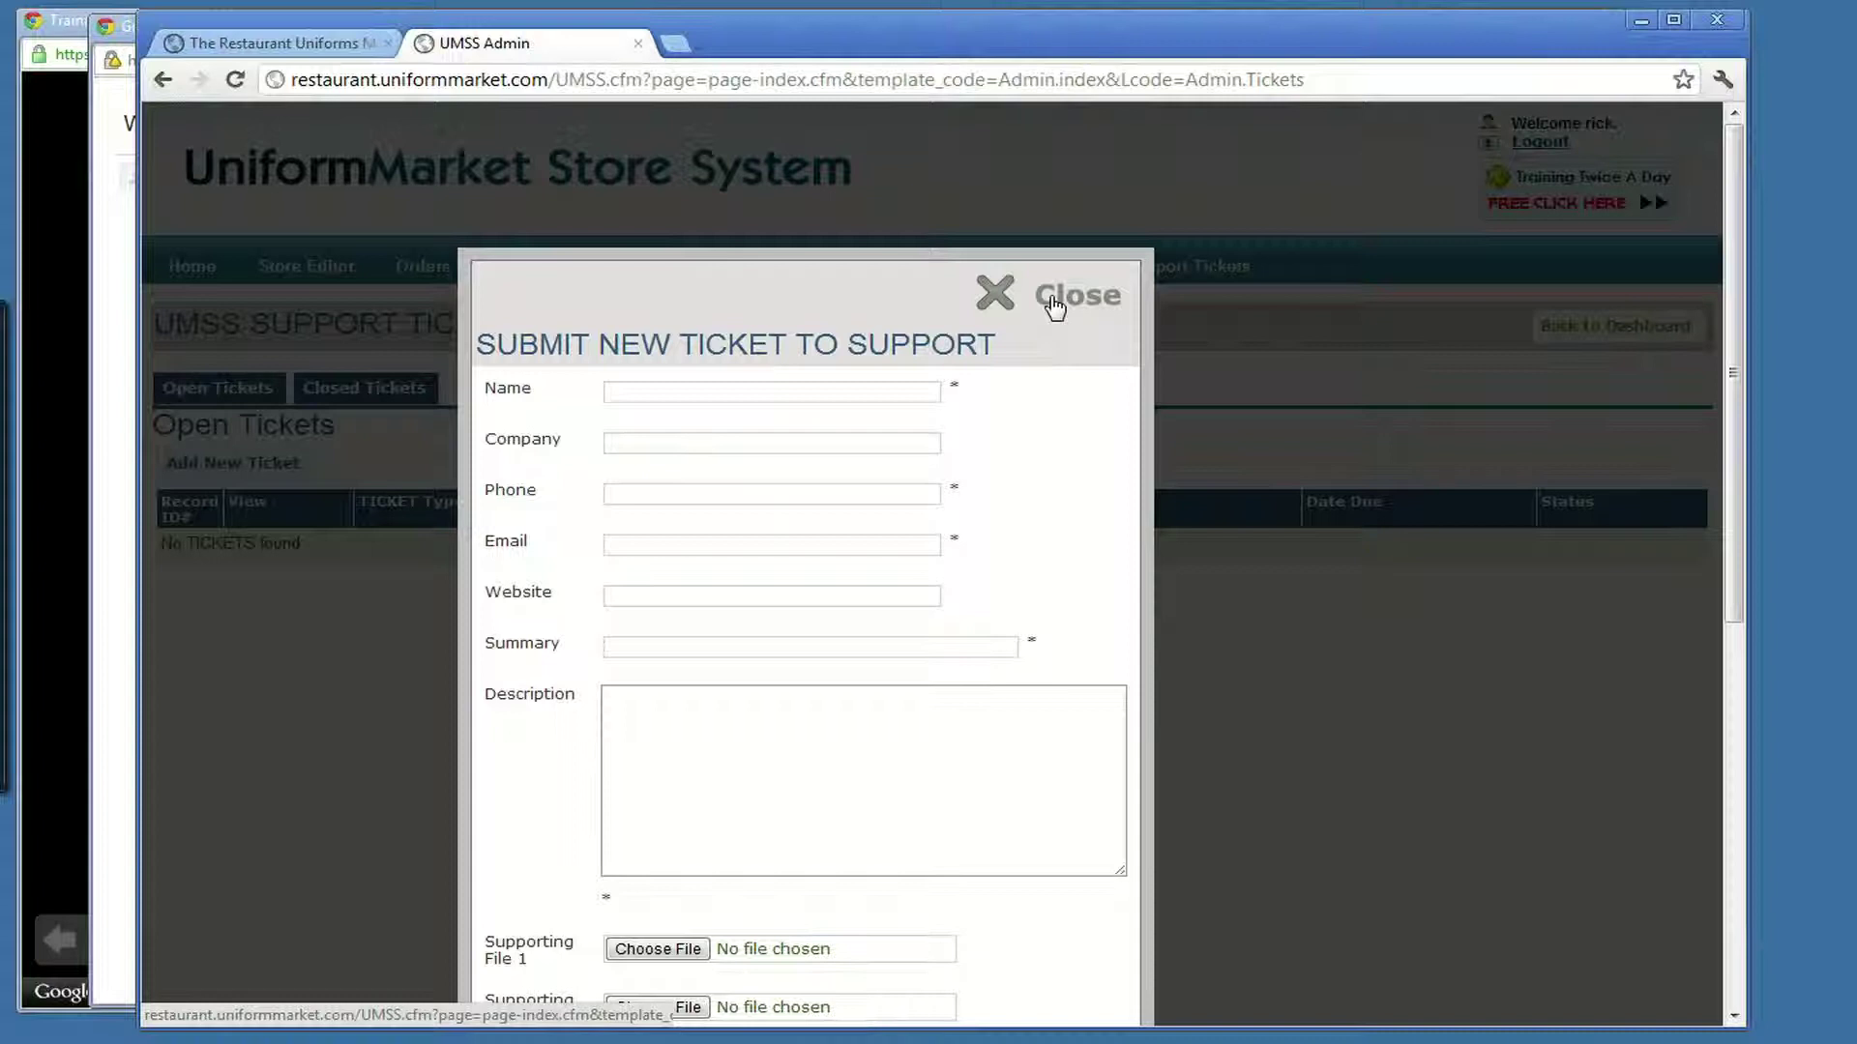
left_click(1056, 302)
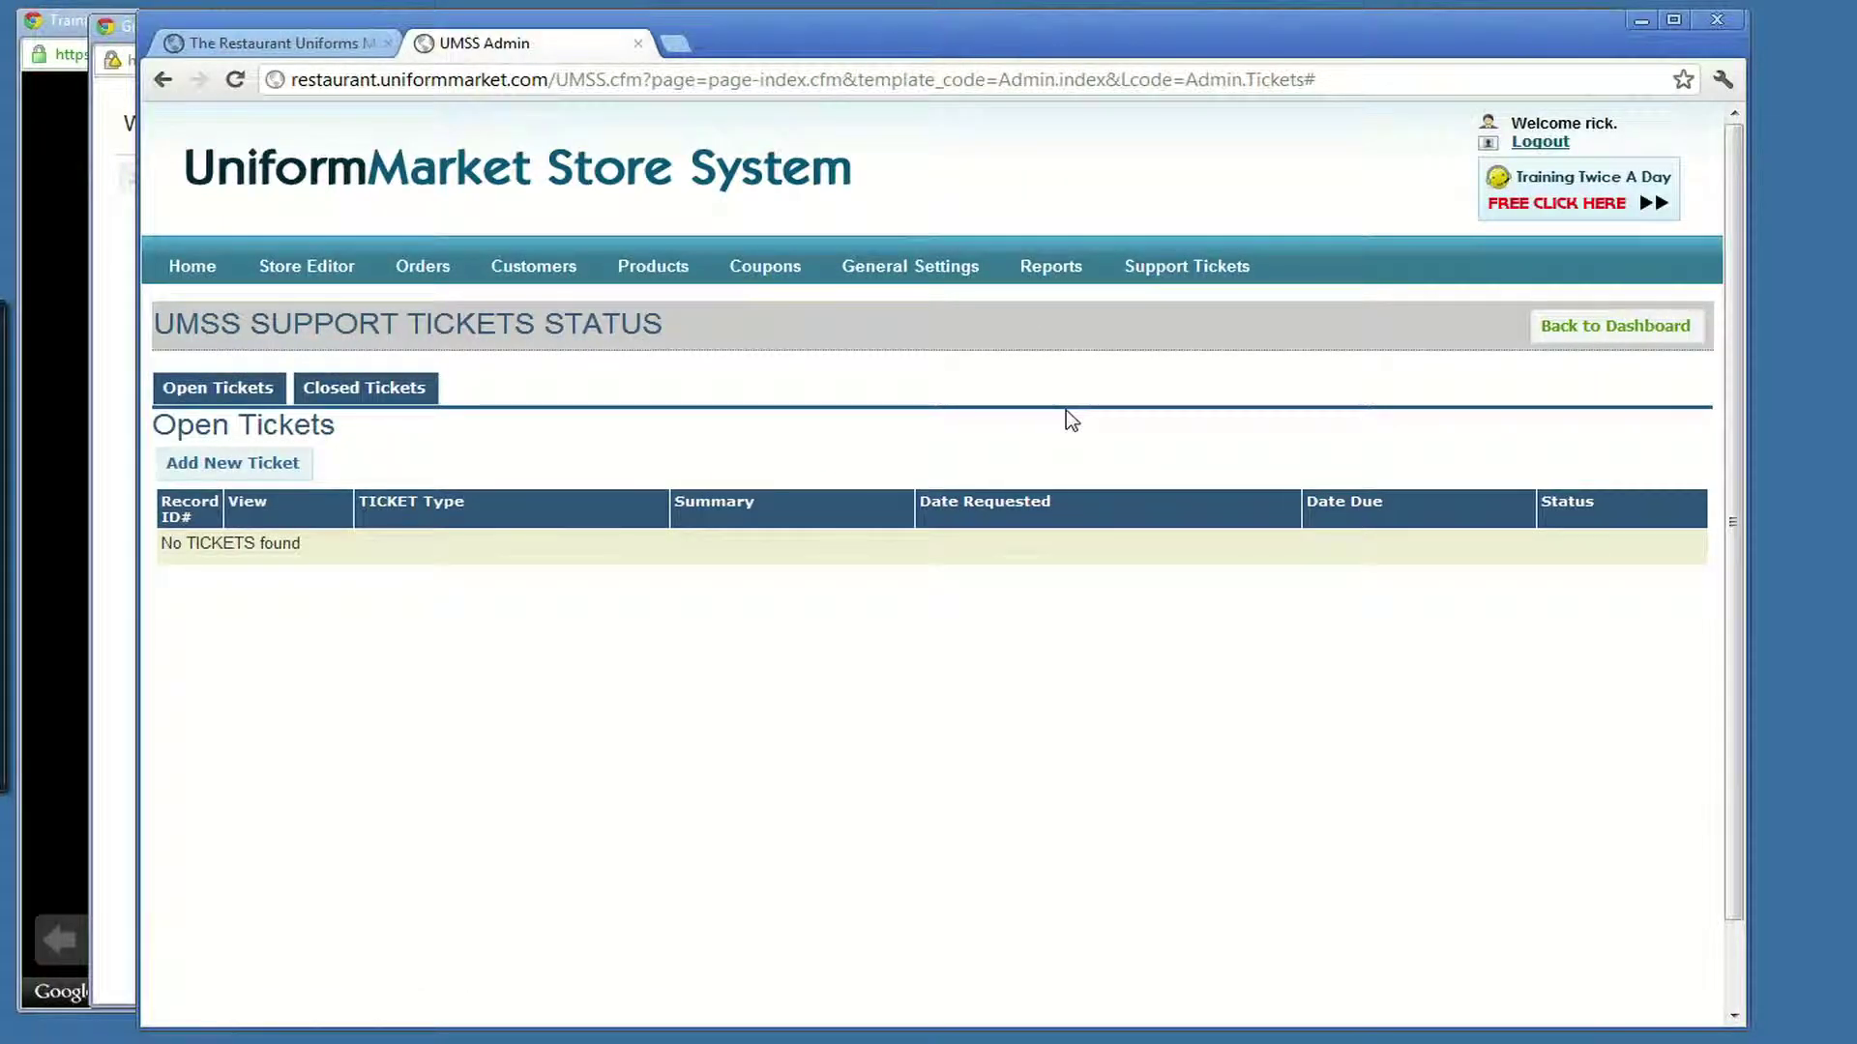
- Return to the Home dashboard and scroll down through its panels and news box
left_click(178, 274)
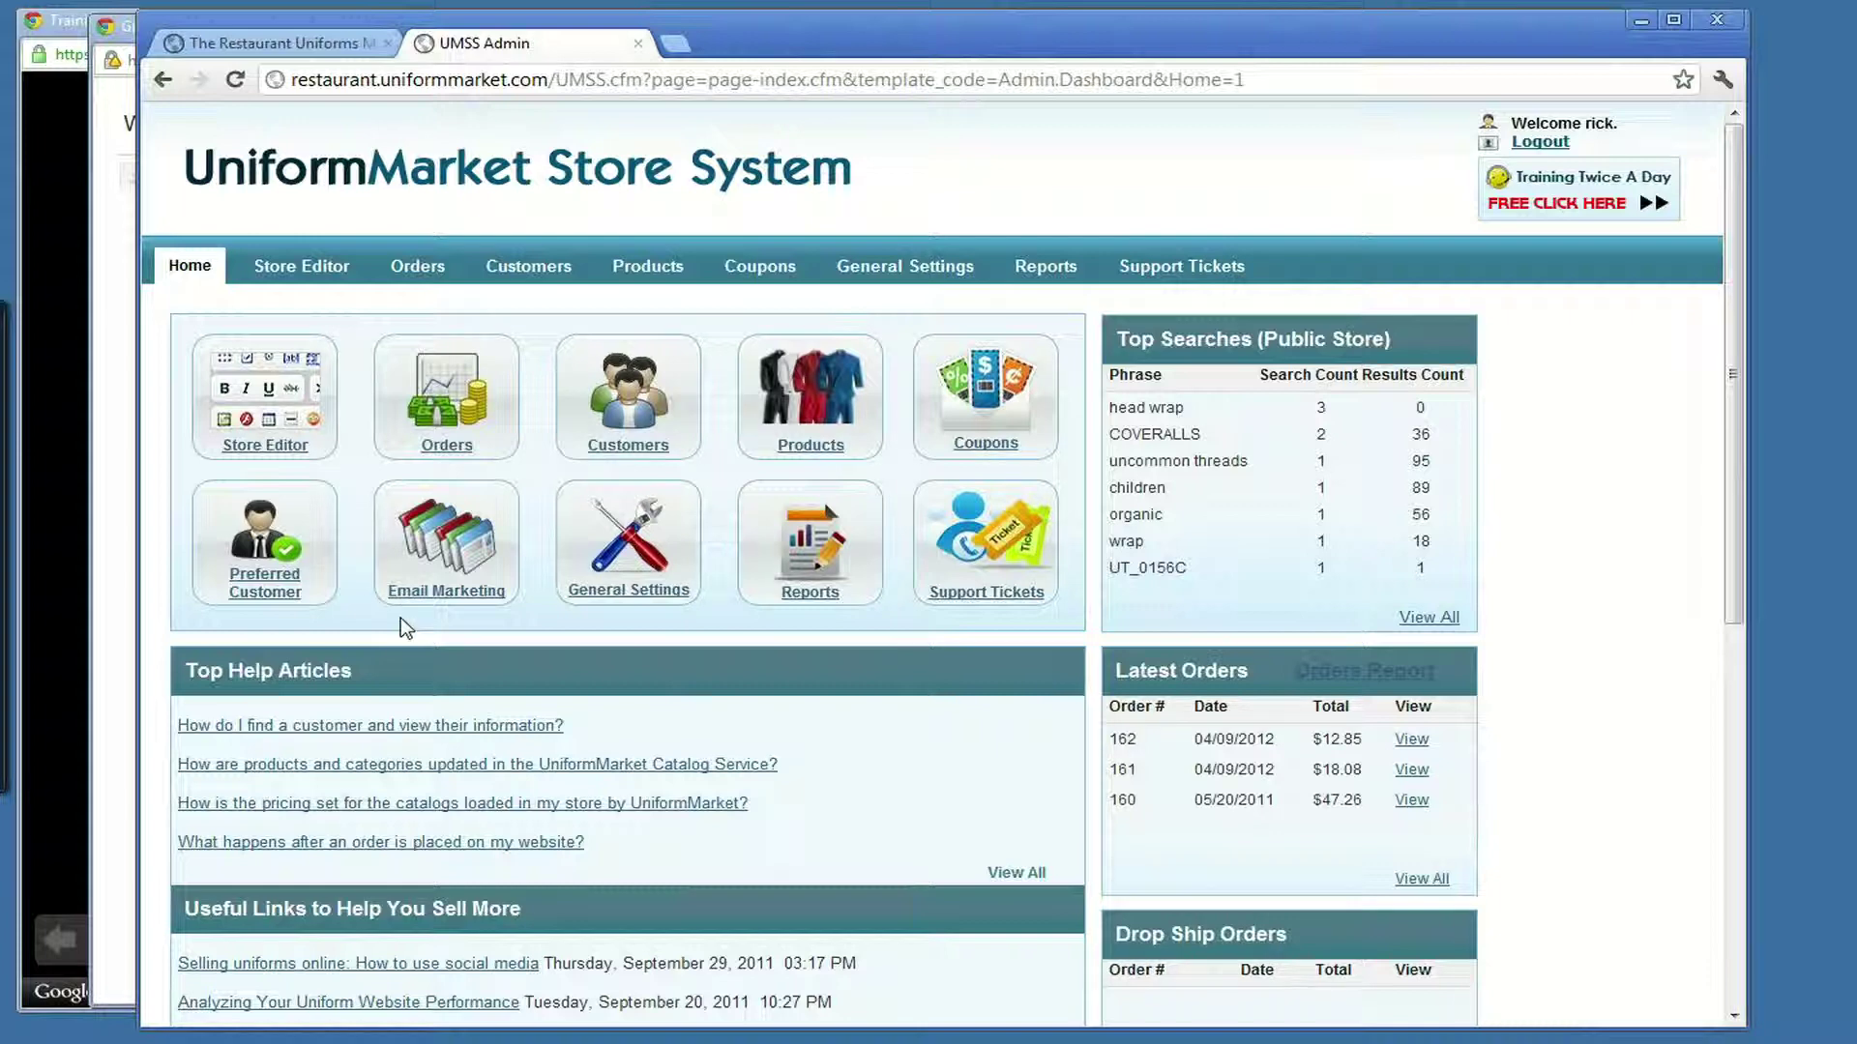
left_click_drag(1733, 539, 1711, 659)
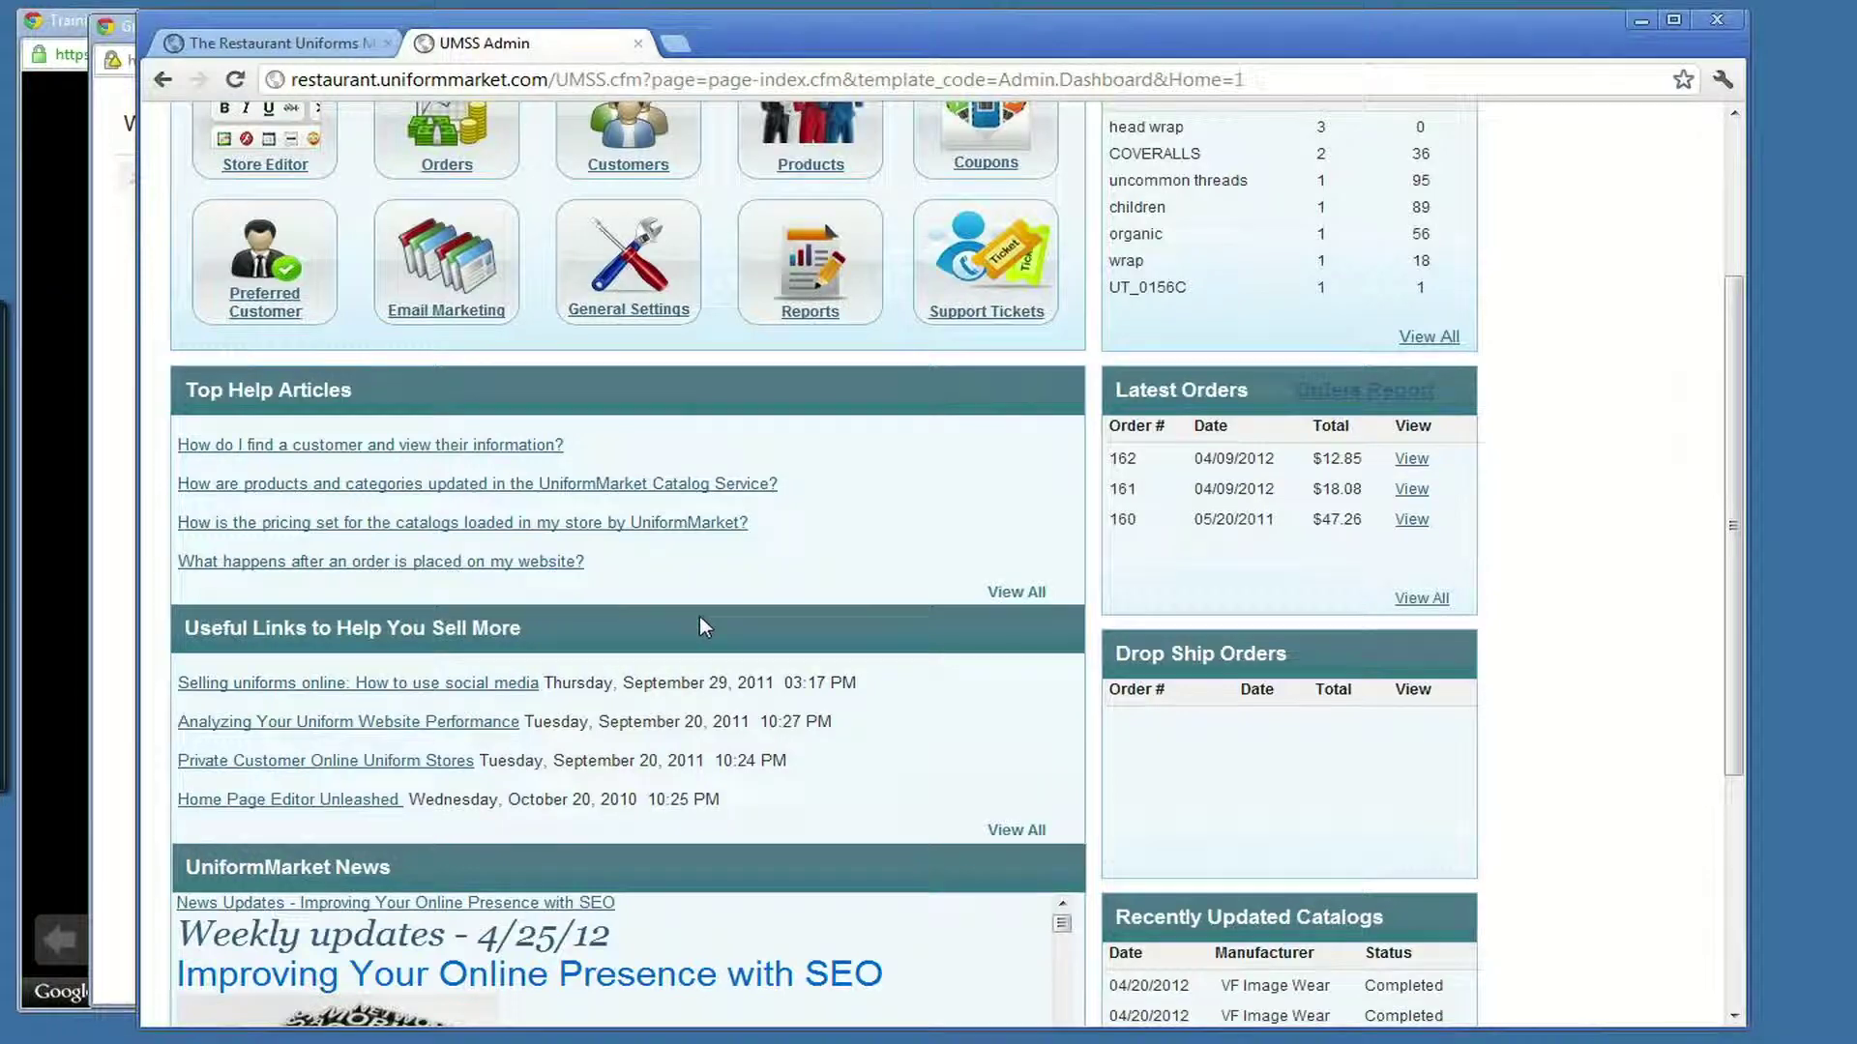
scroll(700, 619, "down", 1)
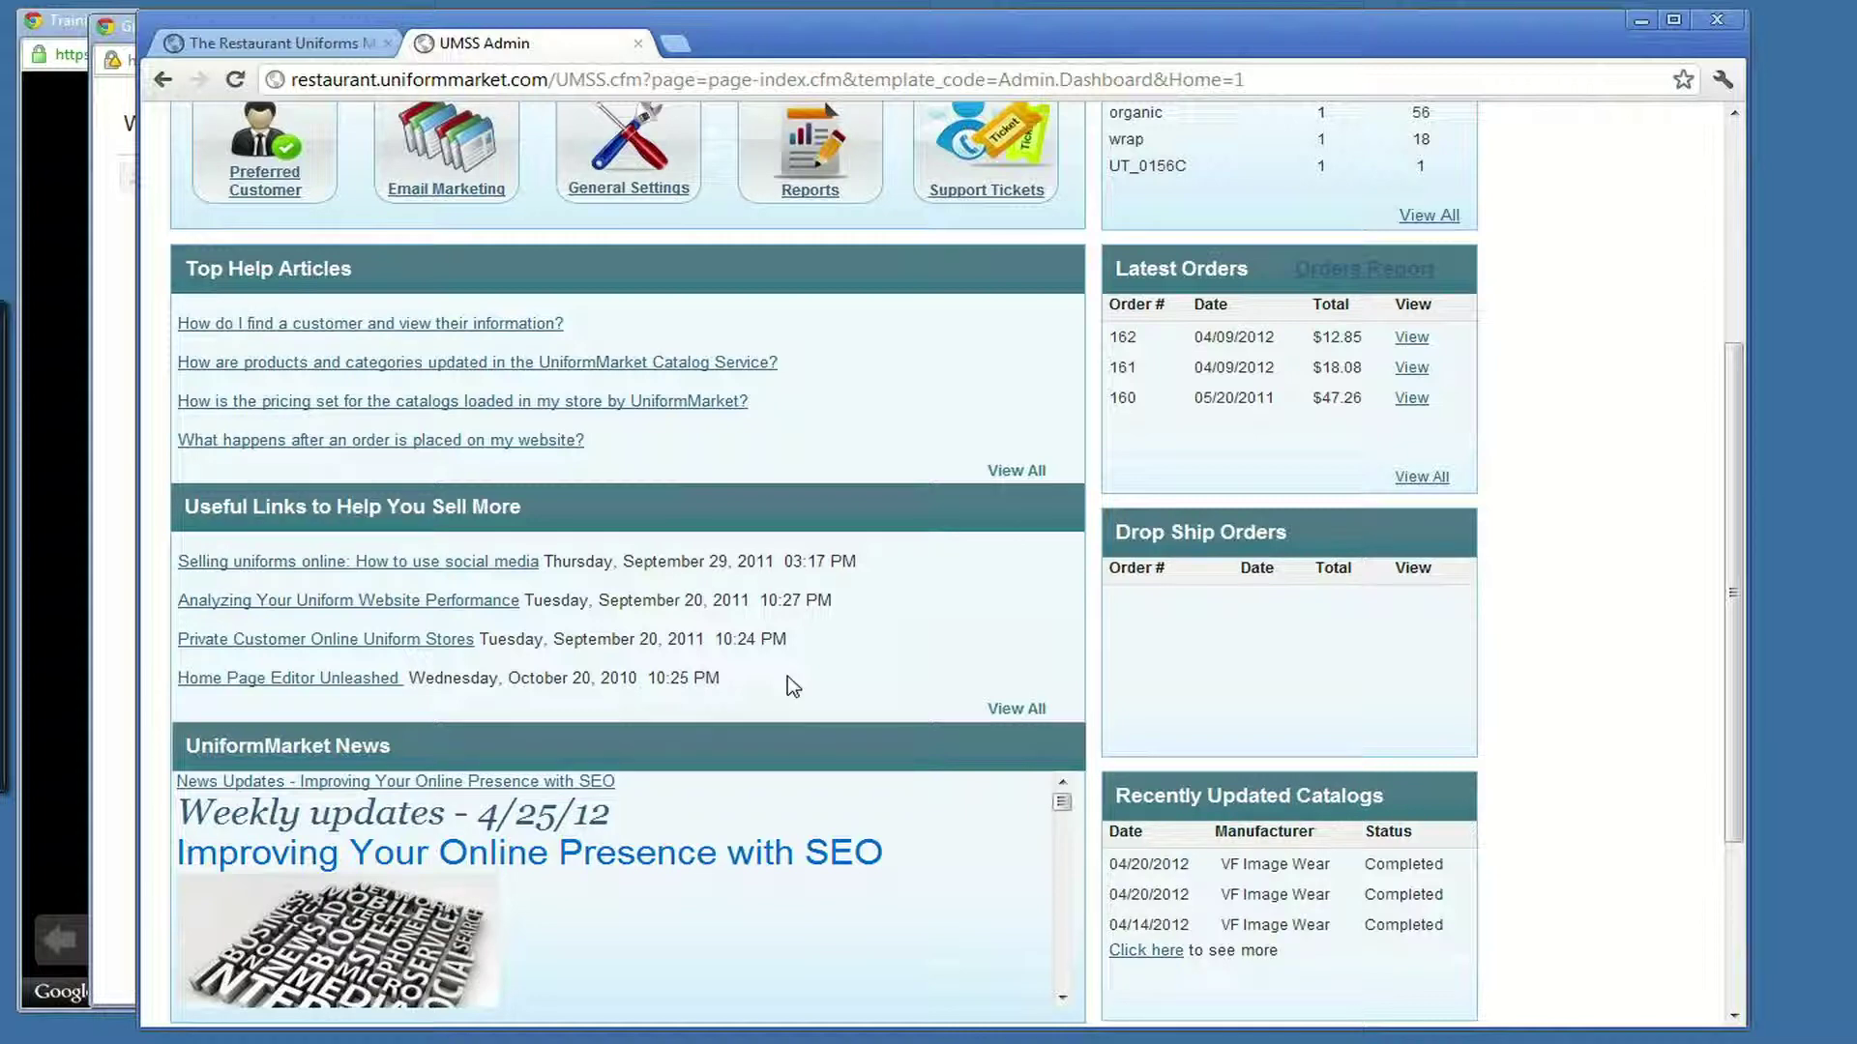
scroll(788, 676, "down", 1)
scroll(822, 681, "down", 1)
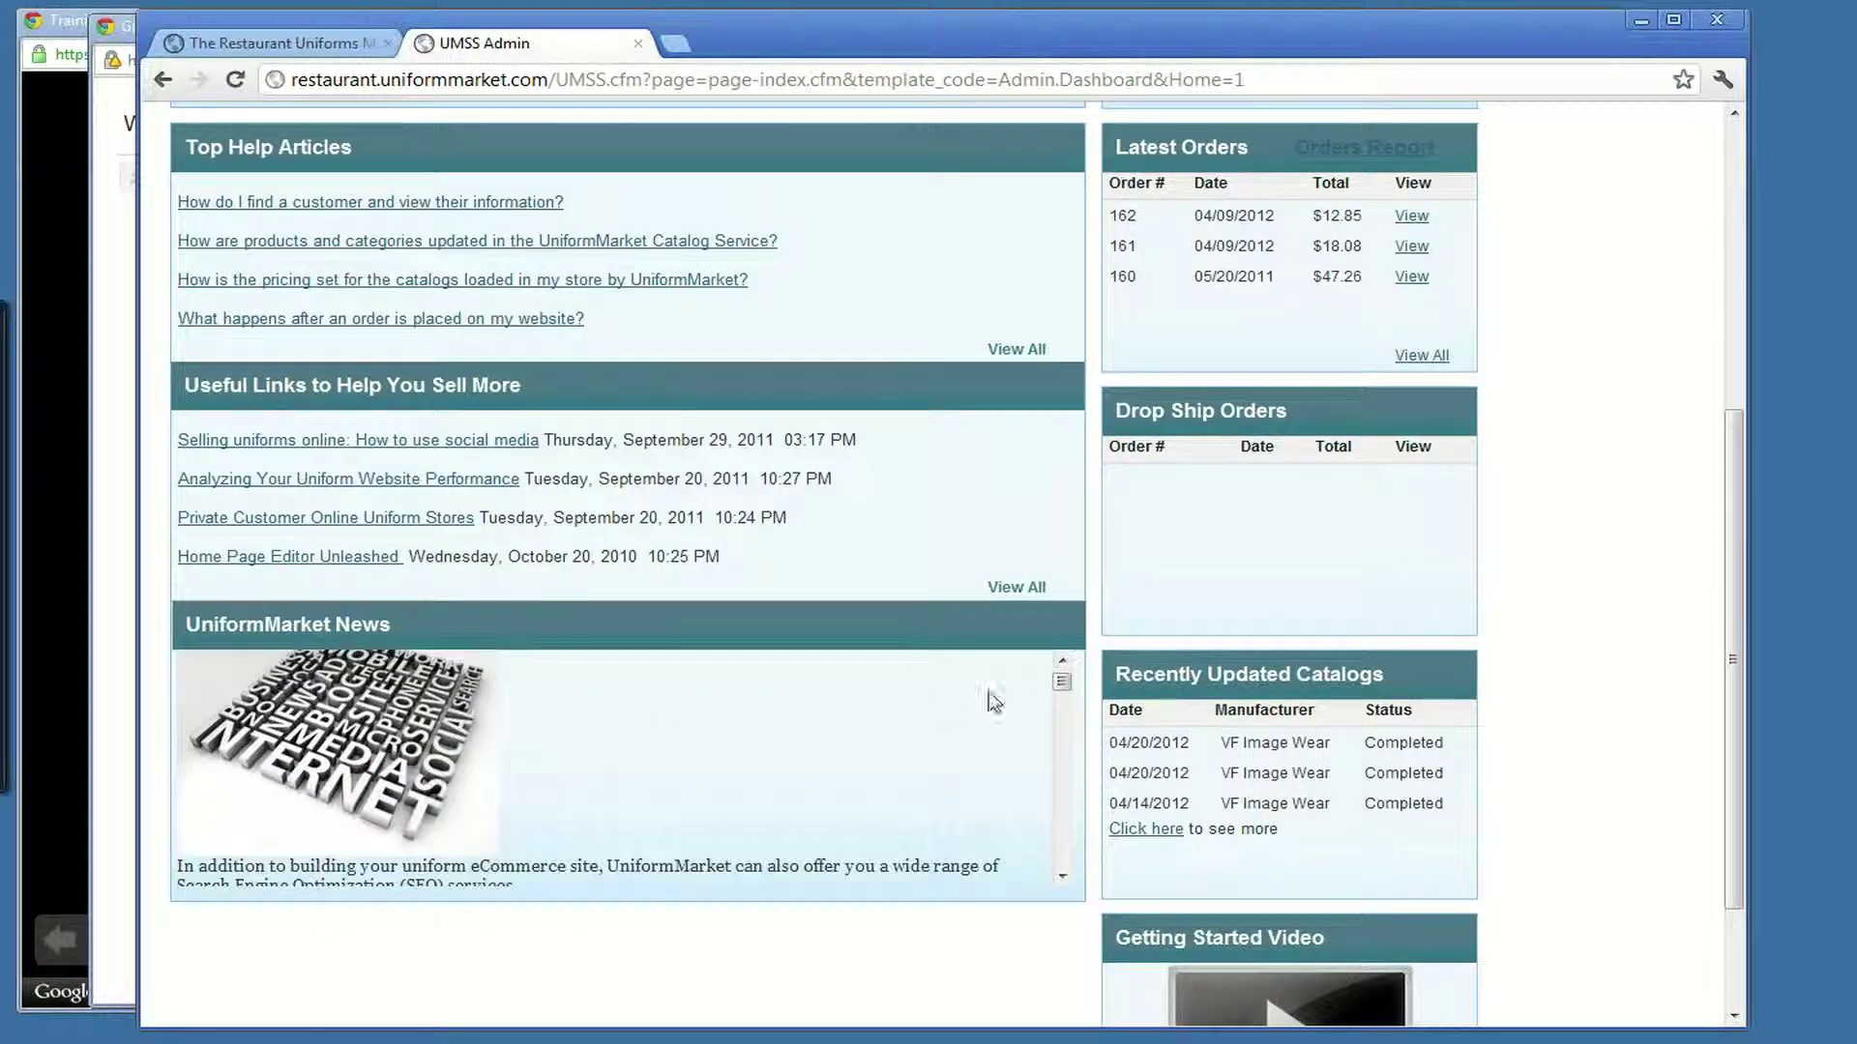
- Scroll back to the top and highlight the phrases in the Top Searches list
left_click_drag(1065, 683, 1060, 698)
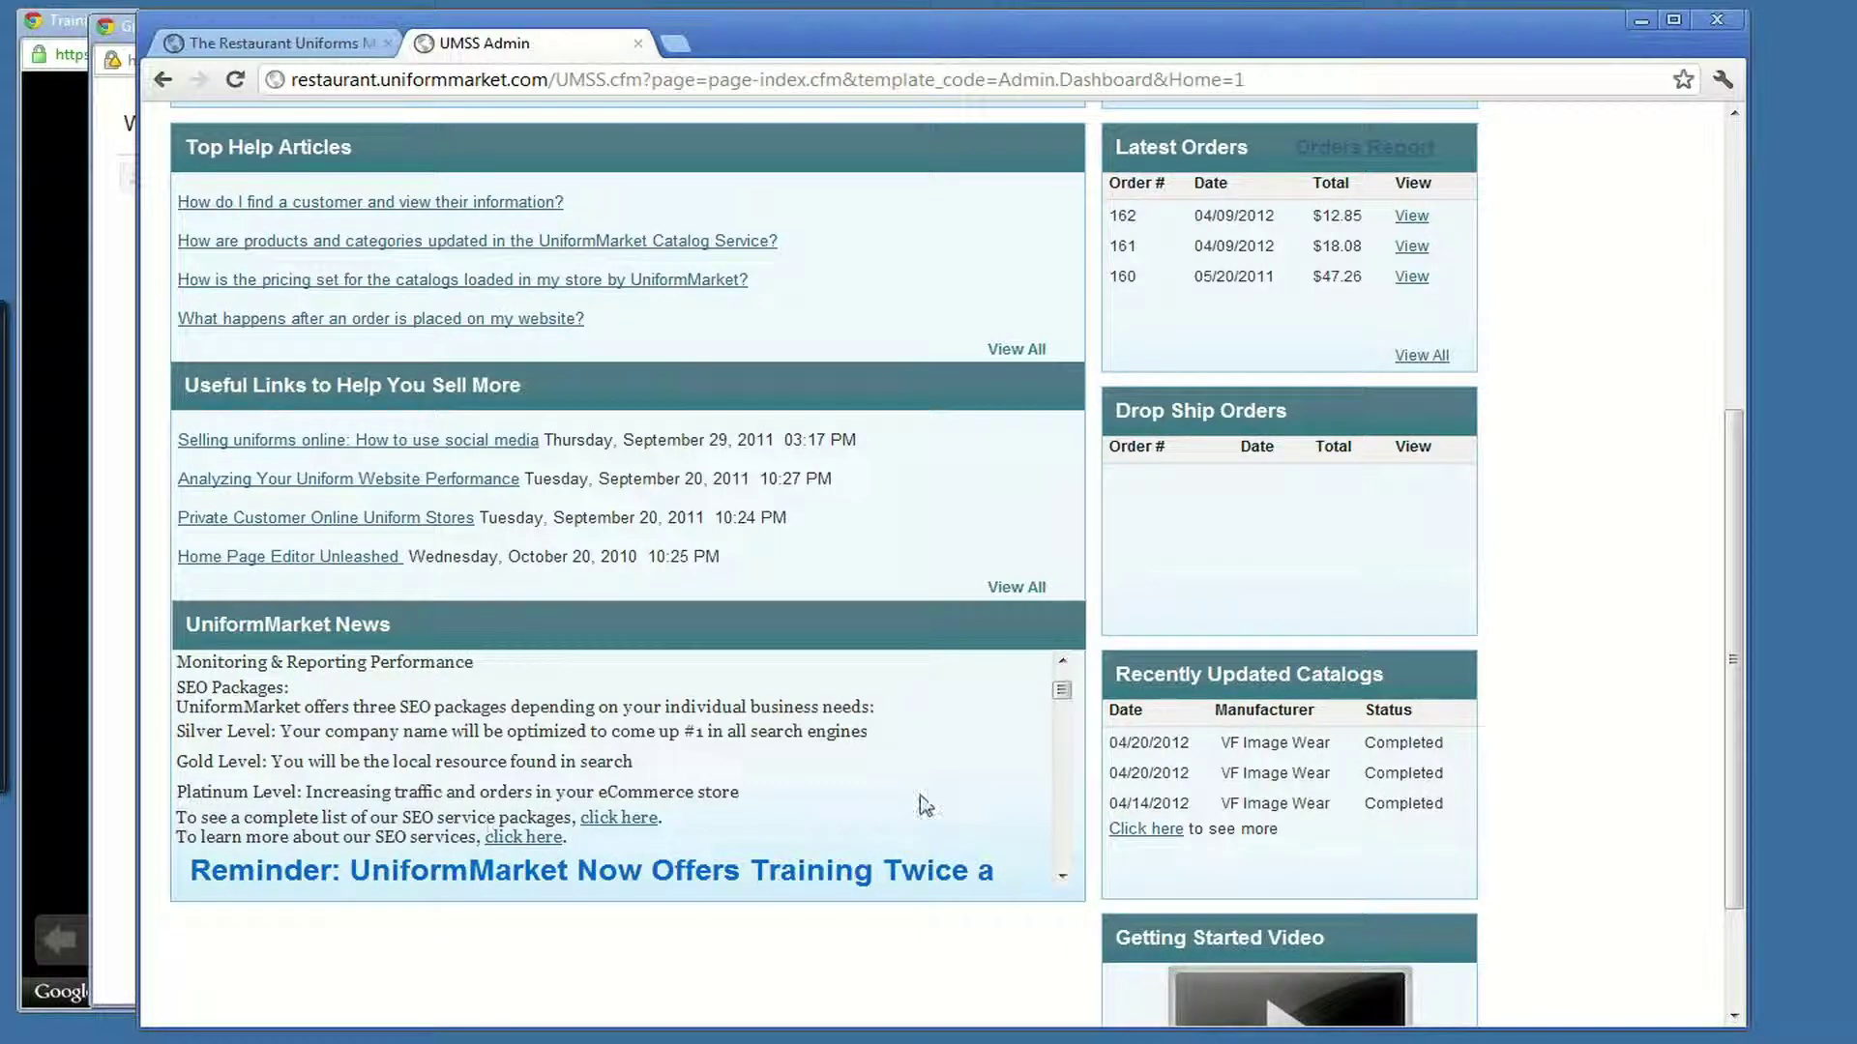
scroll(1059, 690, "up", 1)
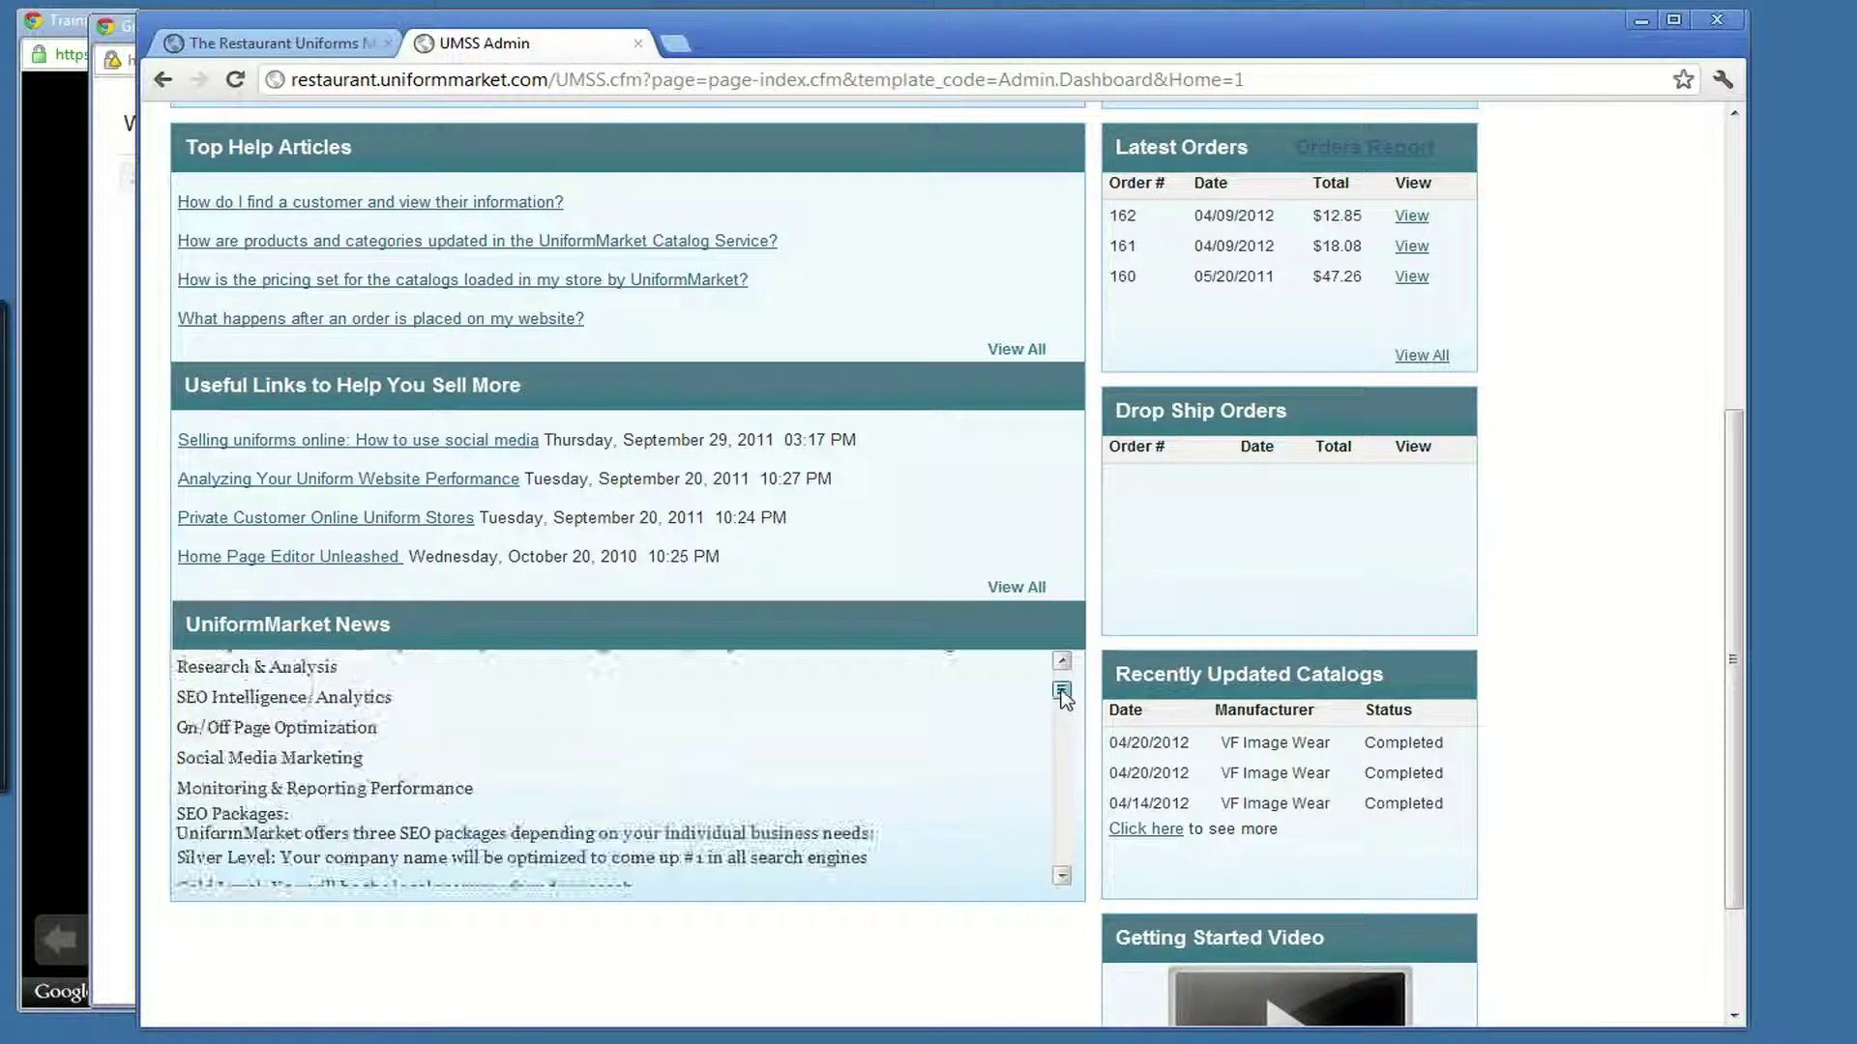
left_click_drag(1060, 691, 1062, 681)
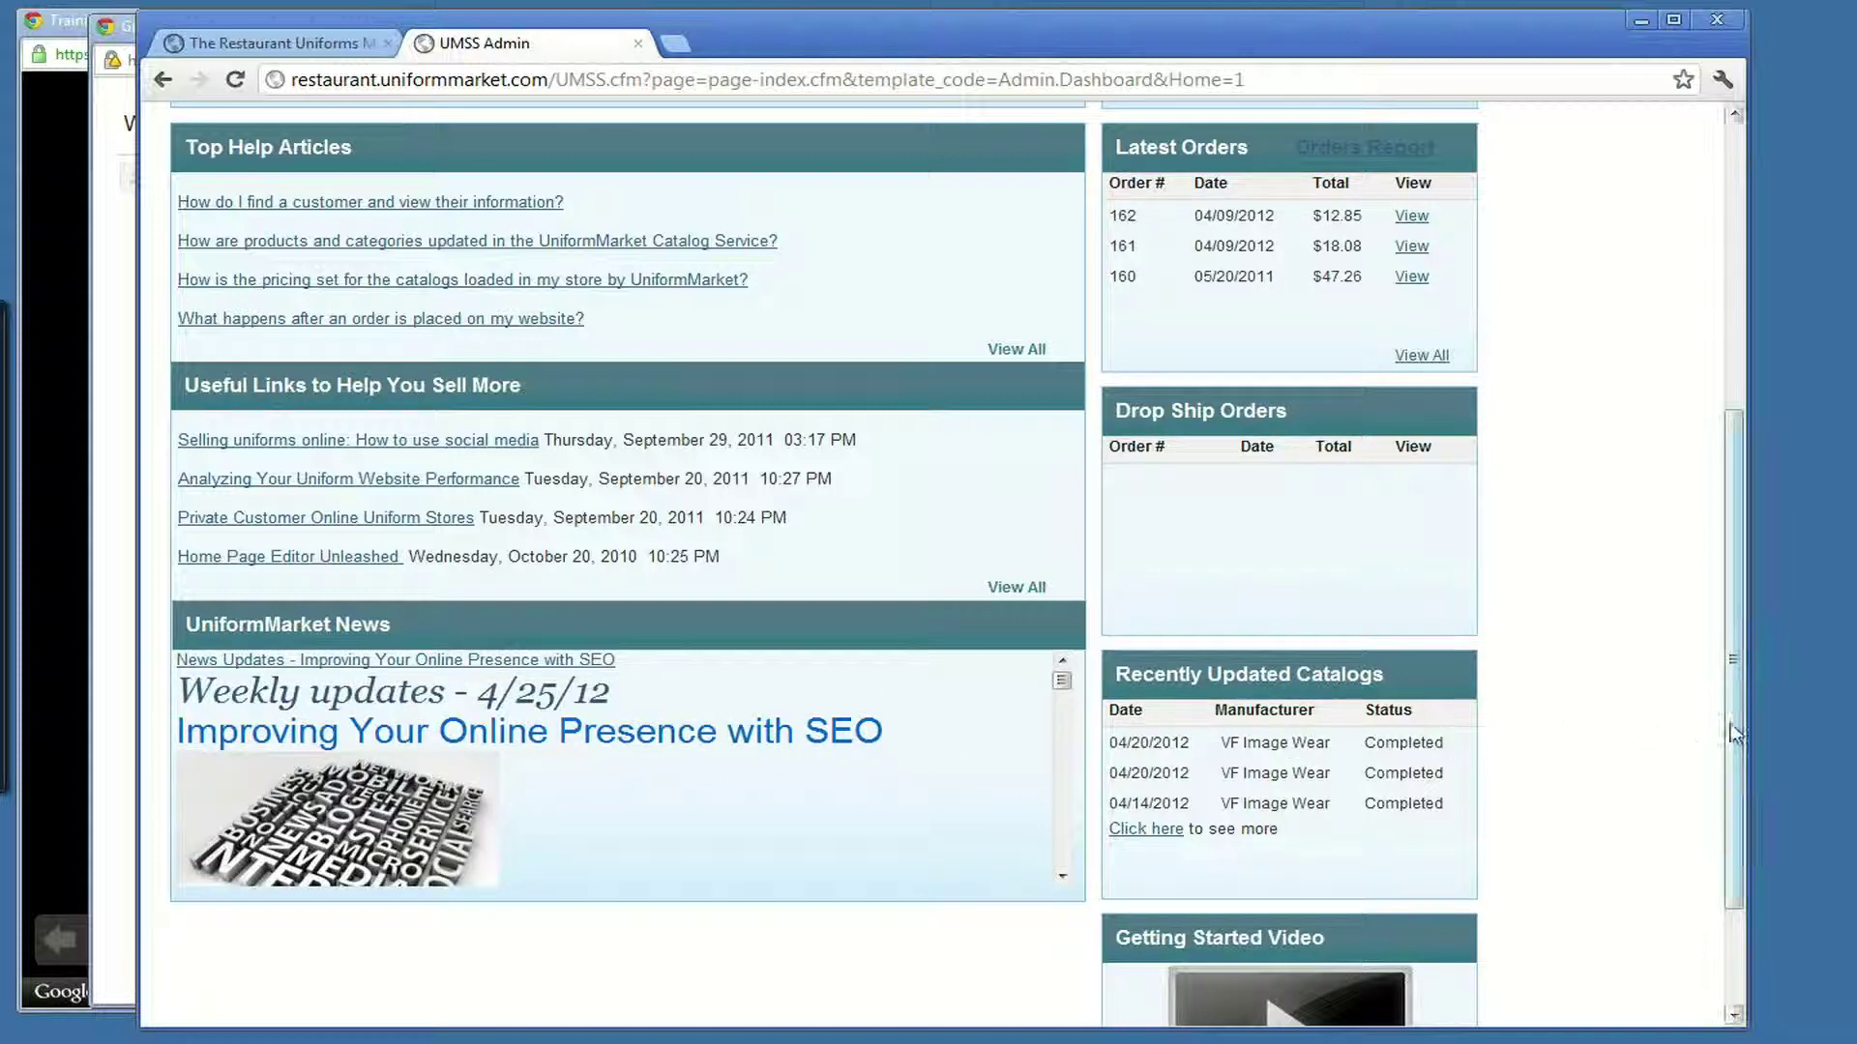
left_click_drag(1735, 723, 1766, 402)
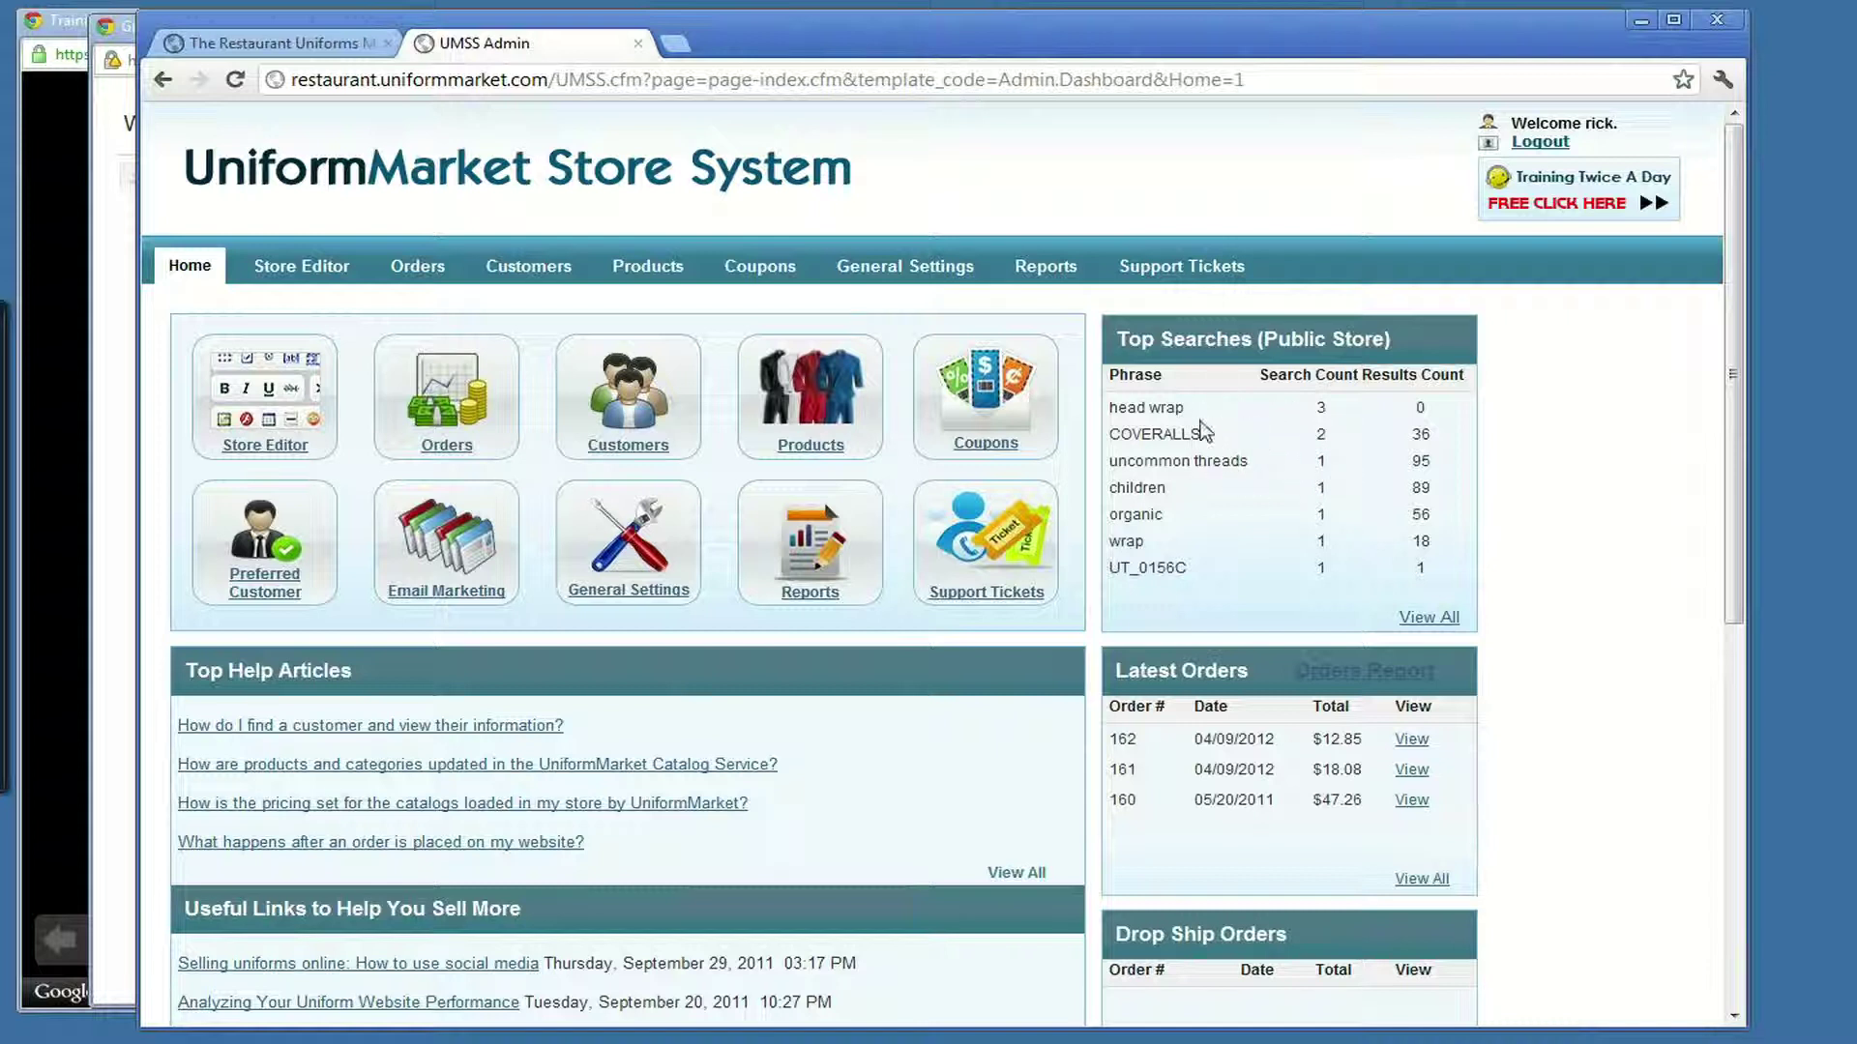
triple_click(1209, 432)
left_click(1131, 435)
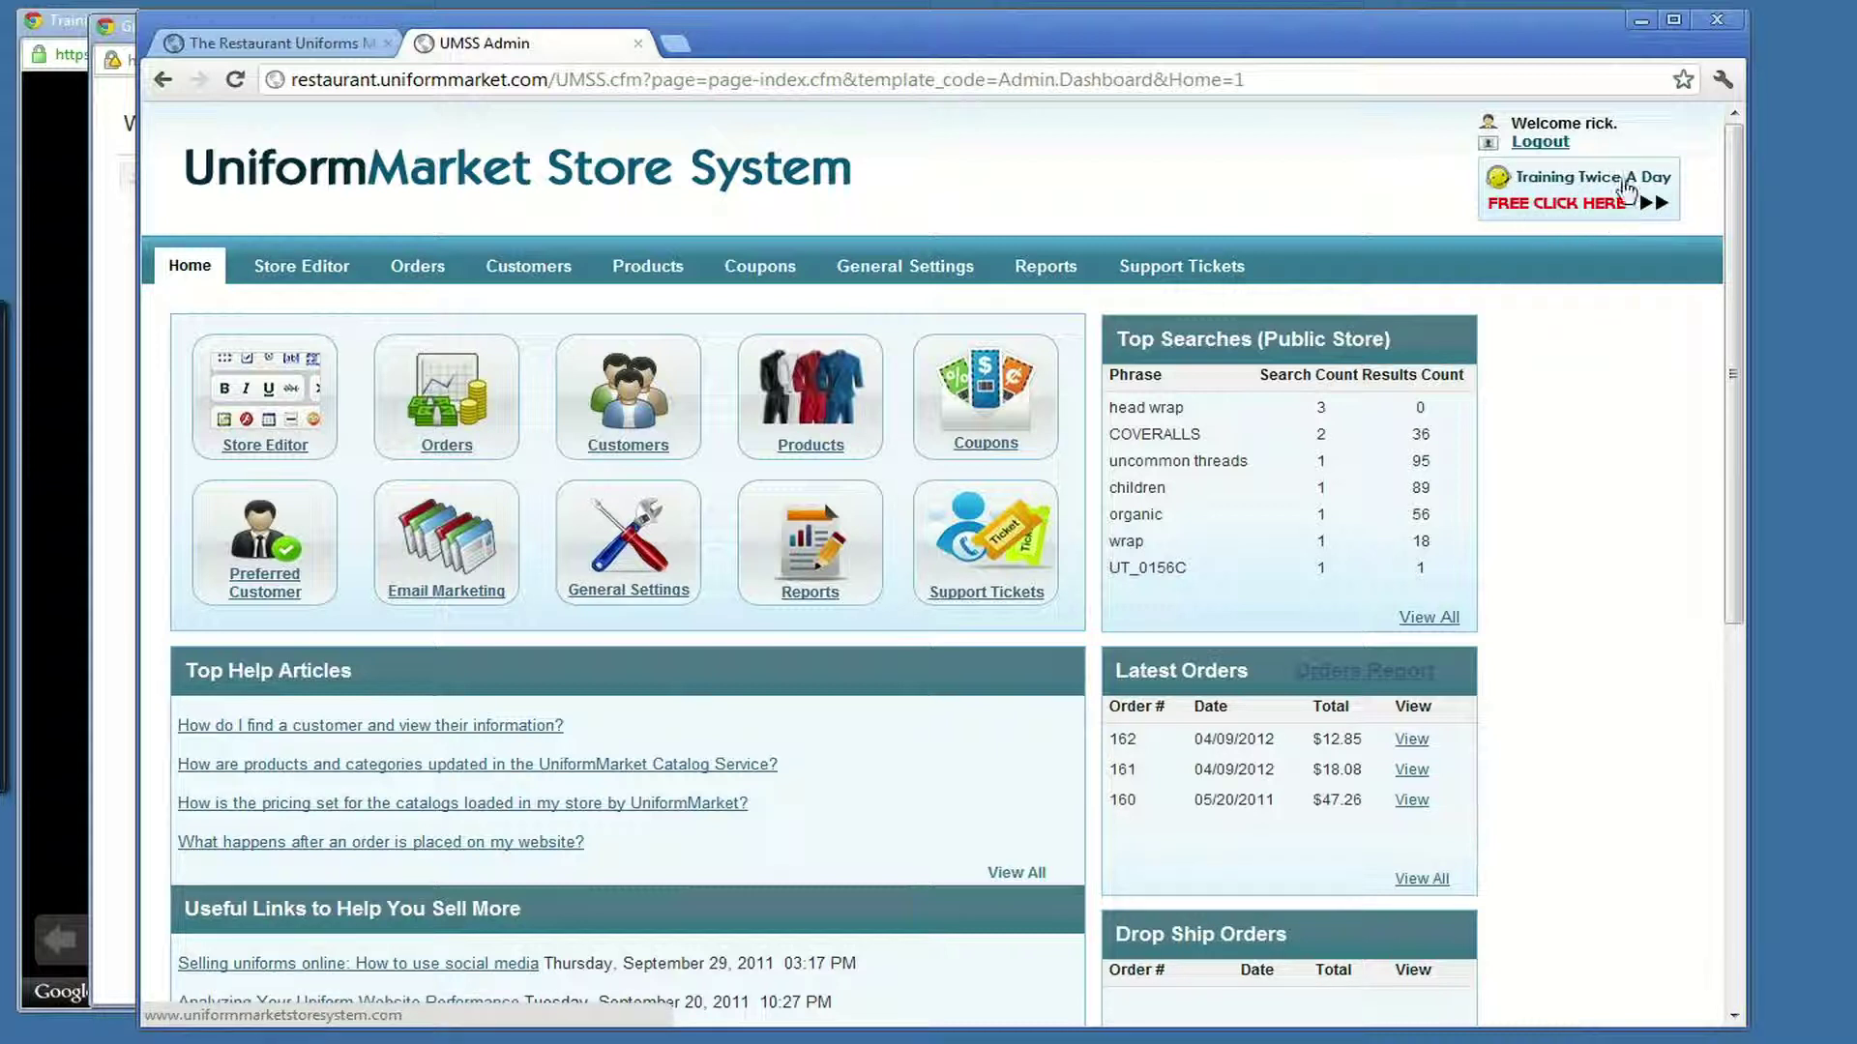
- Open the free twice-daily training support page in a new tab, browse it, then return to the slides
left_click(1576, 199)
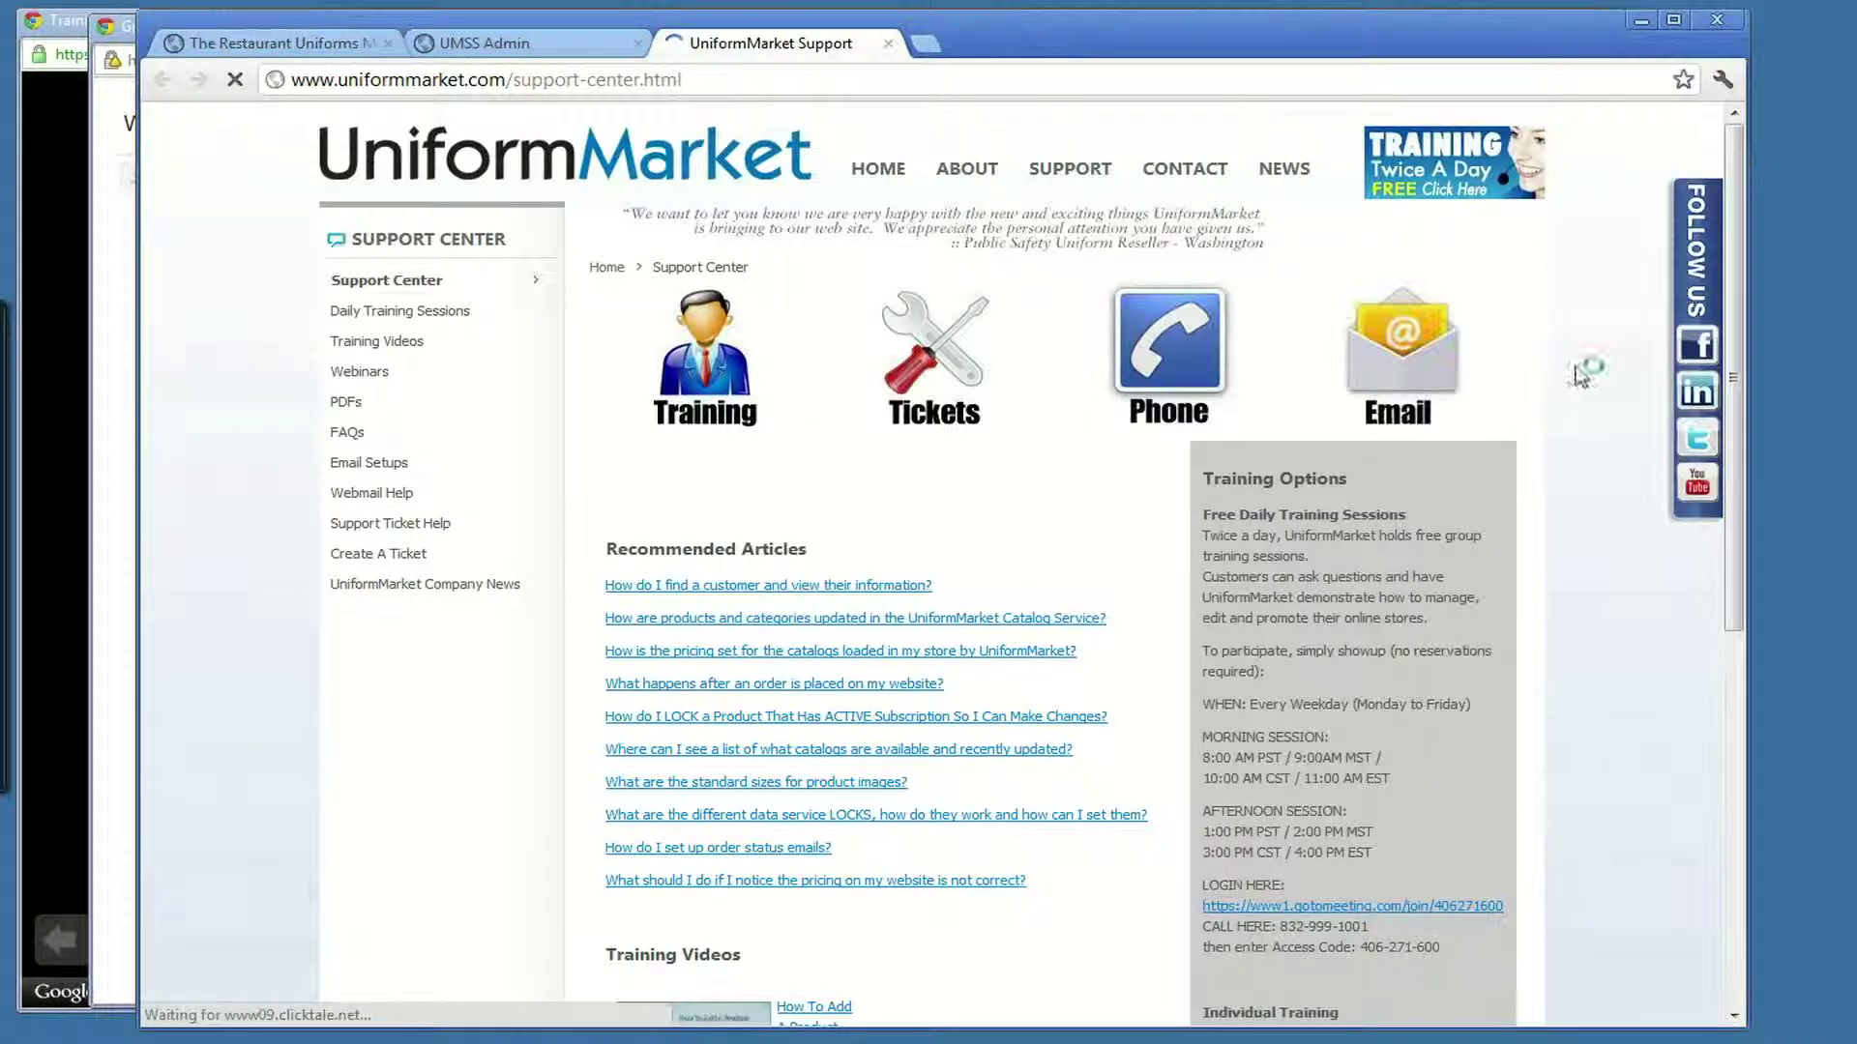
scroll(1602, 455, "down", 2)
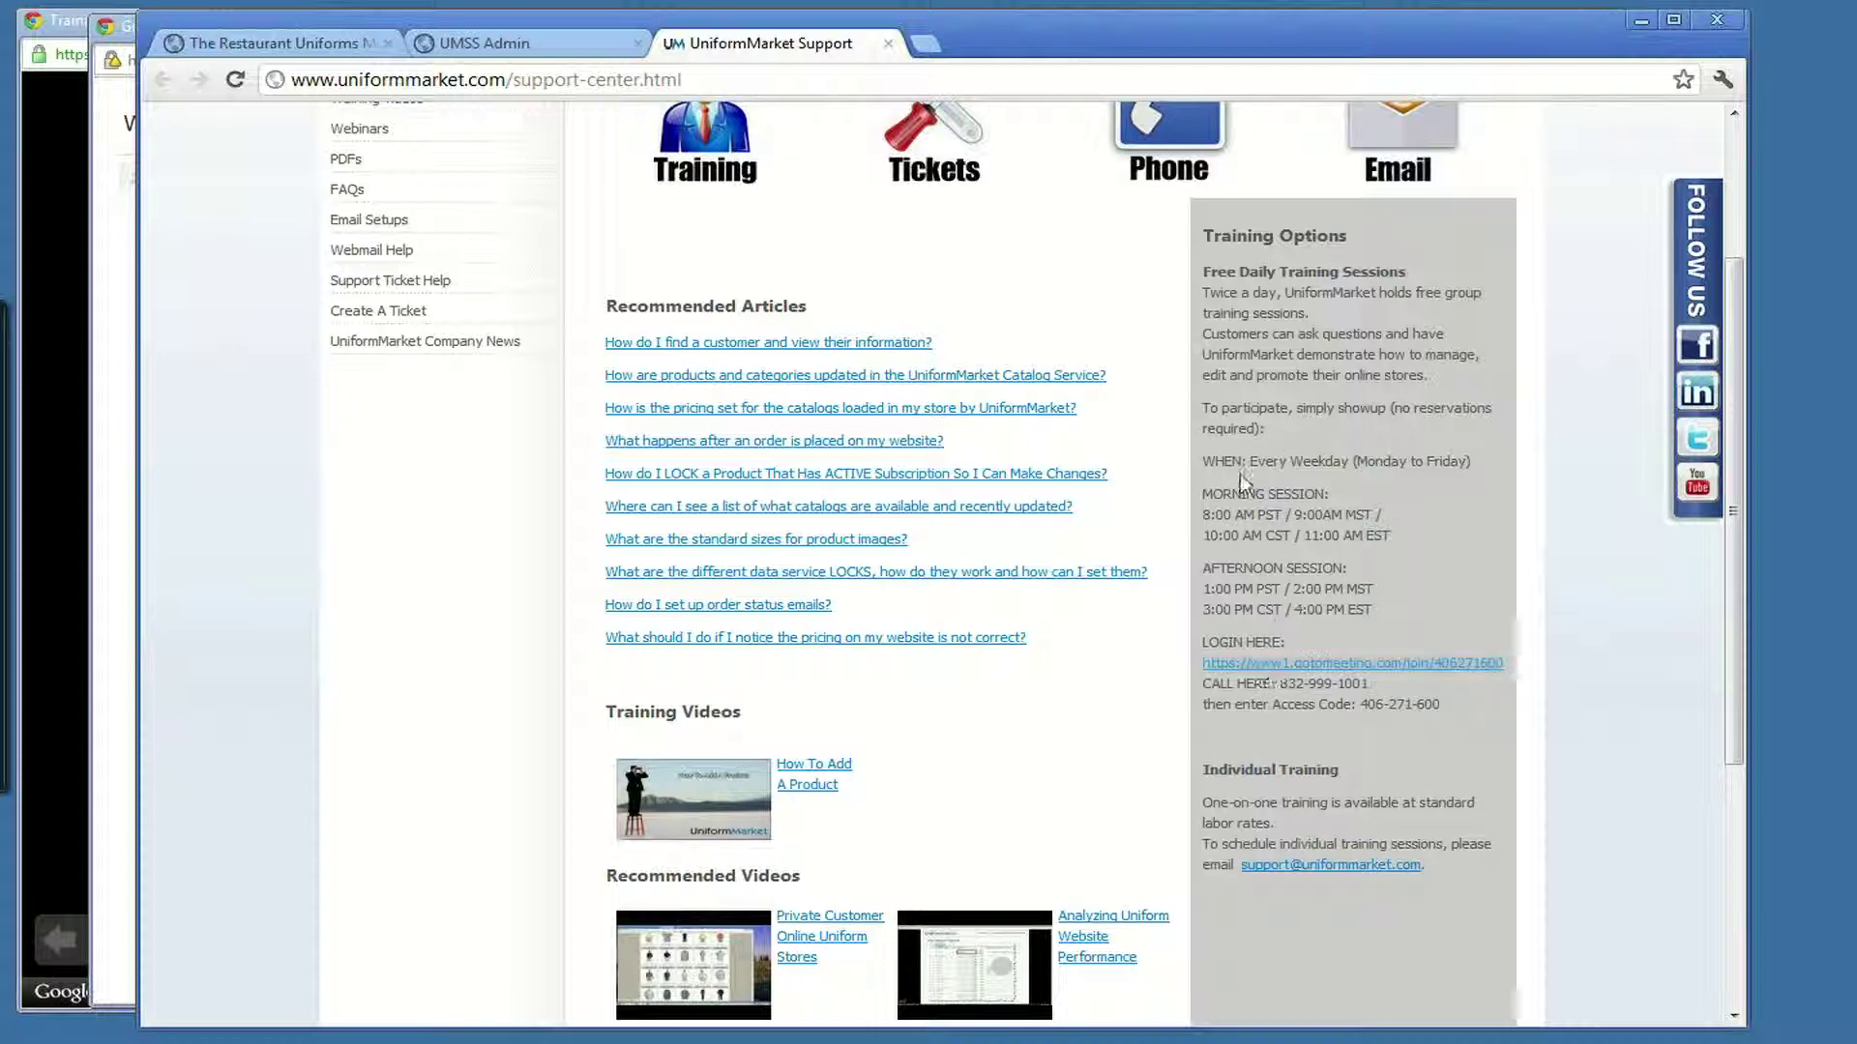
scroll(967, 580, "up", 2)
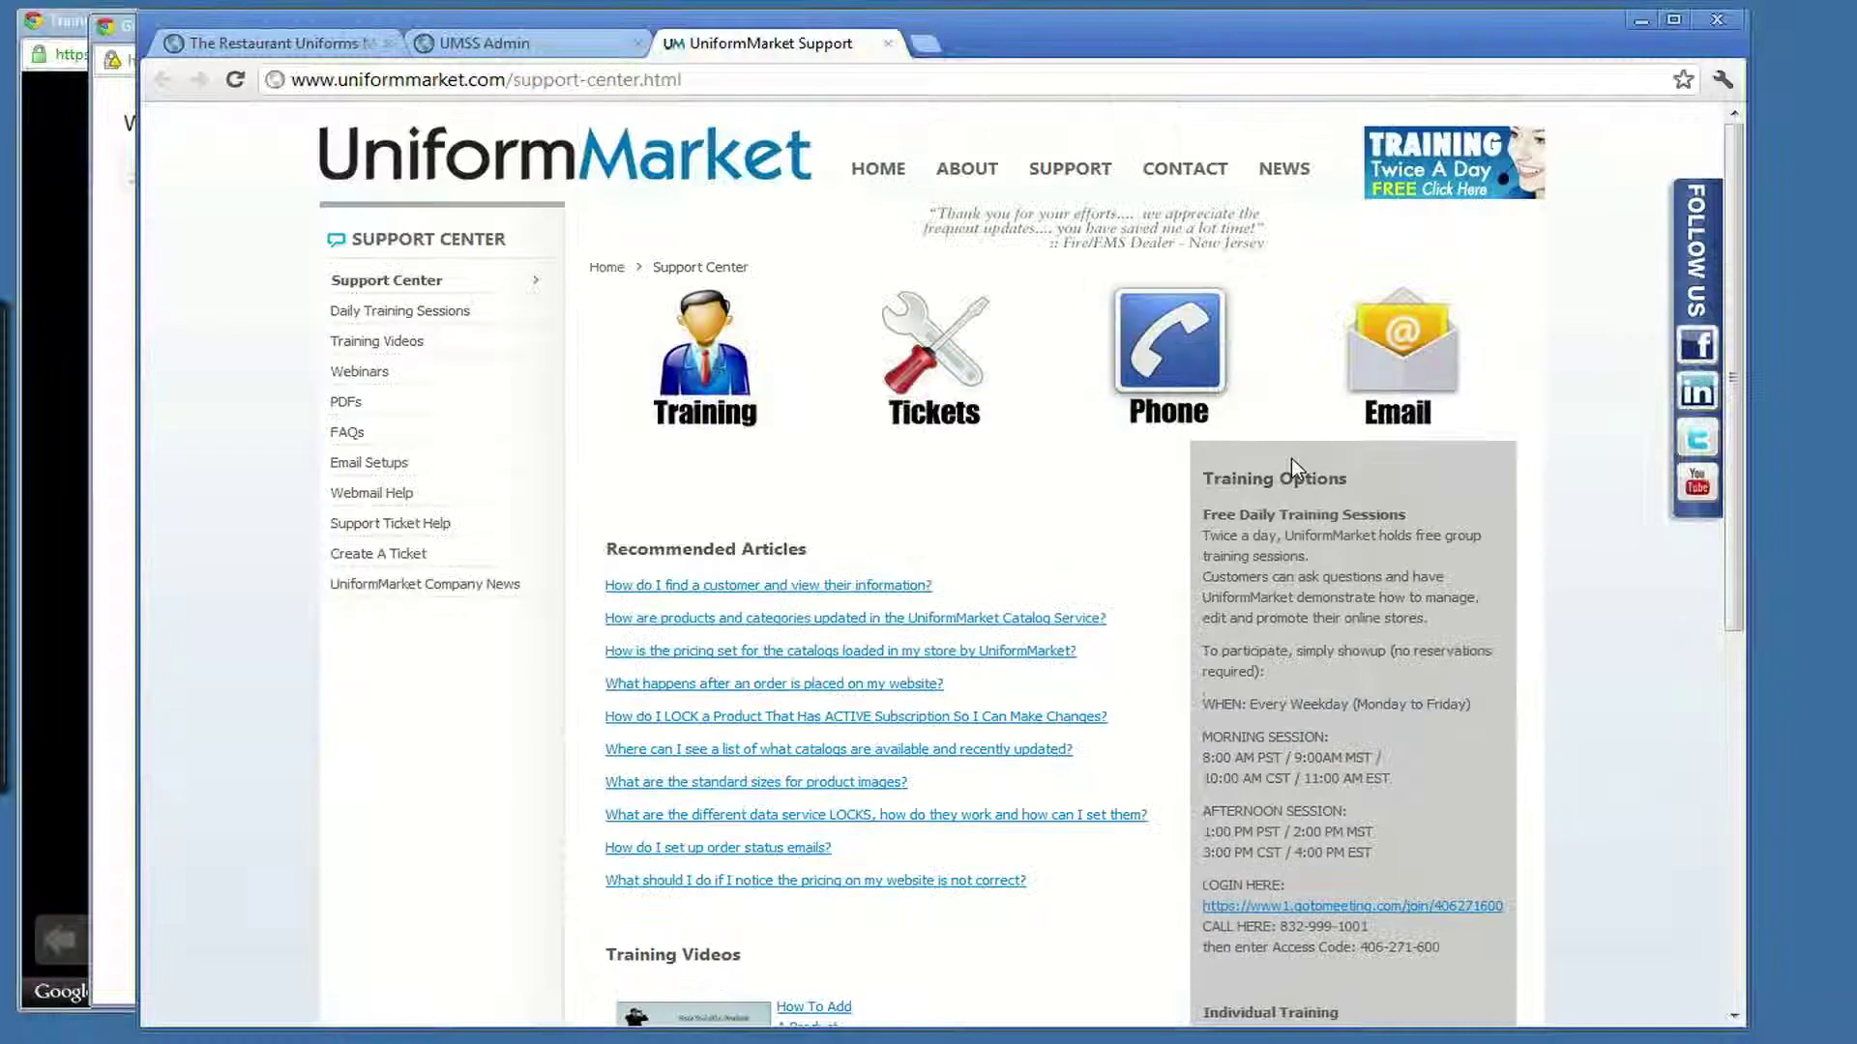
left_click(55, 335)
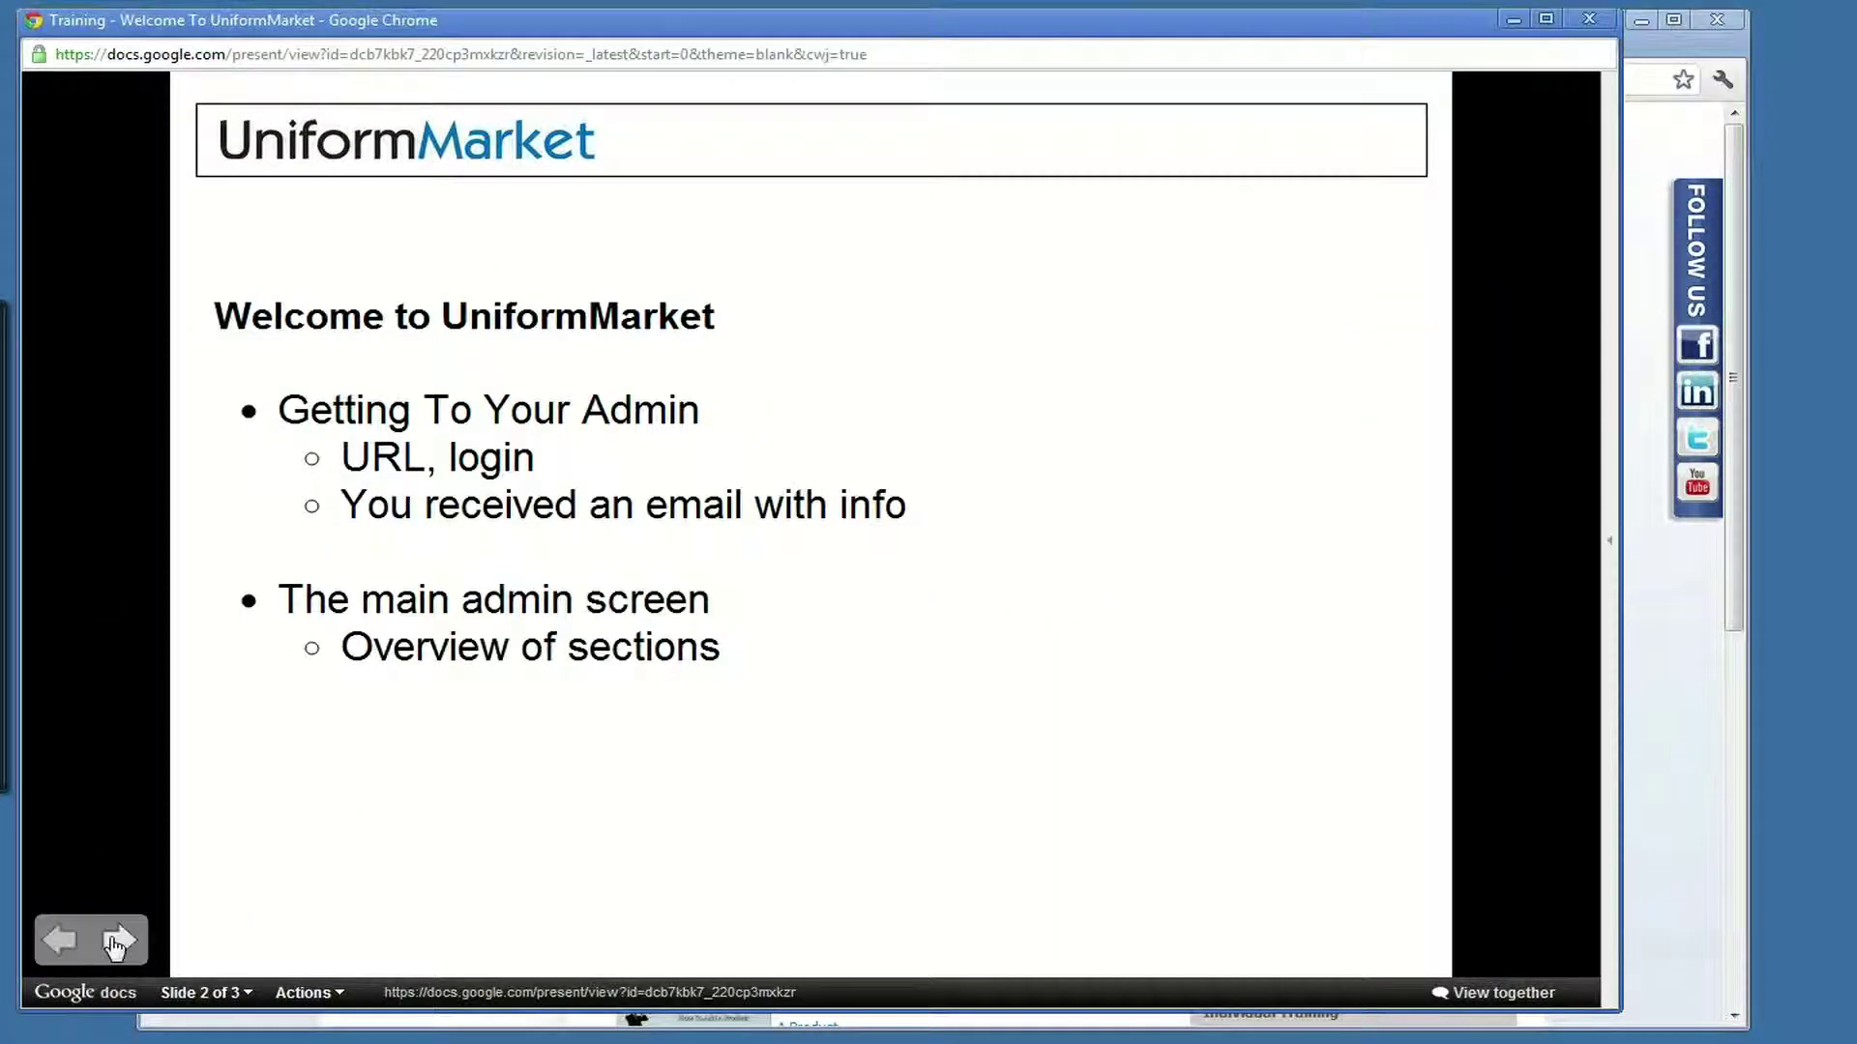
- Advance to slide 3 of 3, 'Need help?', listing support resources and ending with 'Thank you.'
left_click(116, 939)
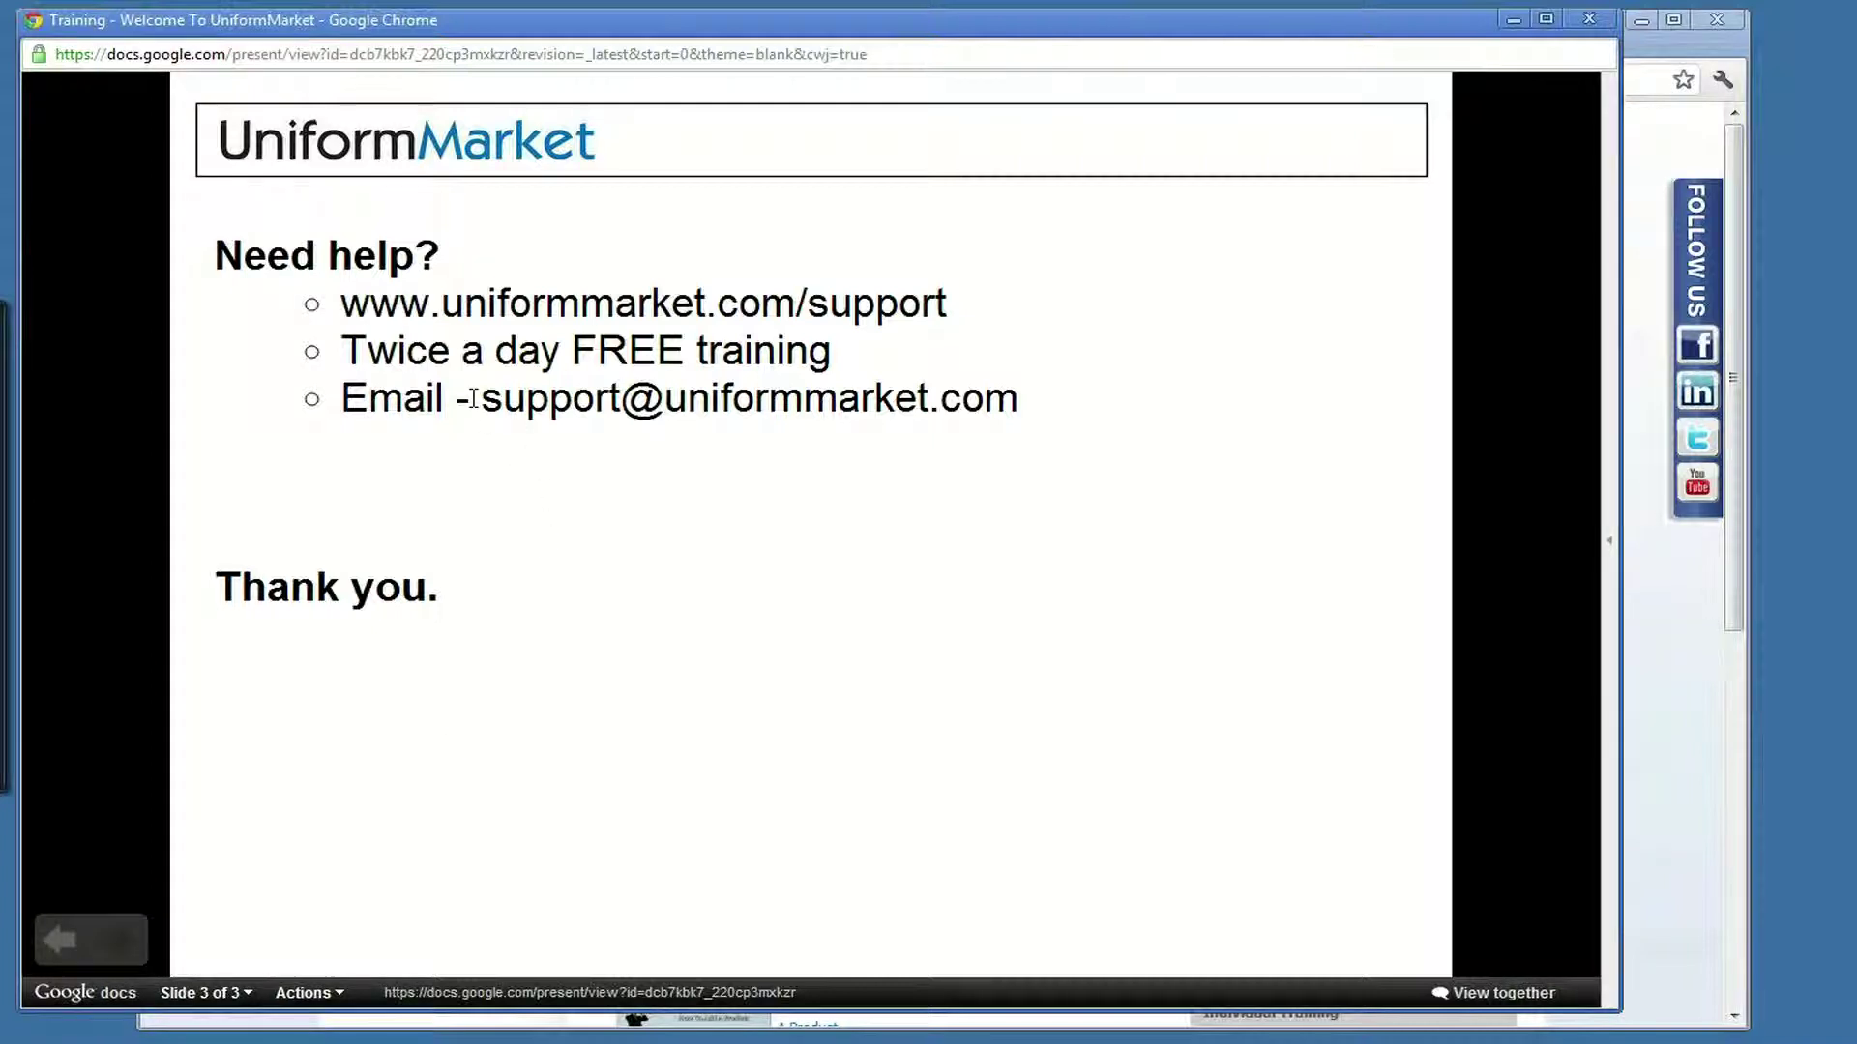